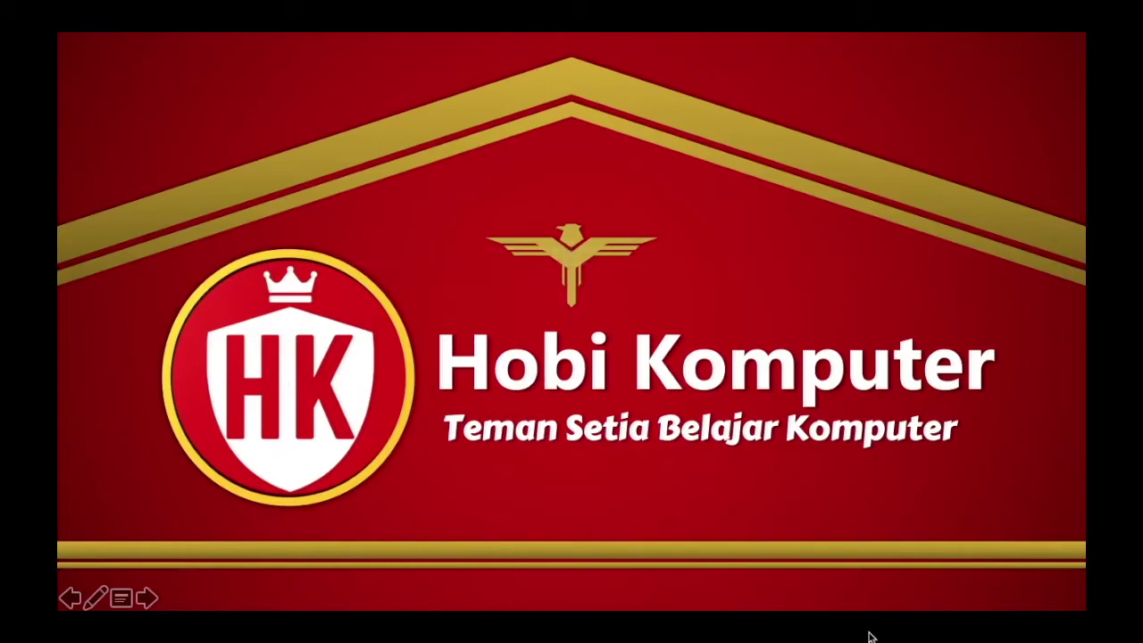
# Advance past the title slide to reach the workbook's VLOOKUP sales sheet.
pyautogui.click(870, 635)
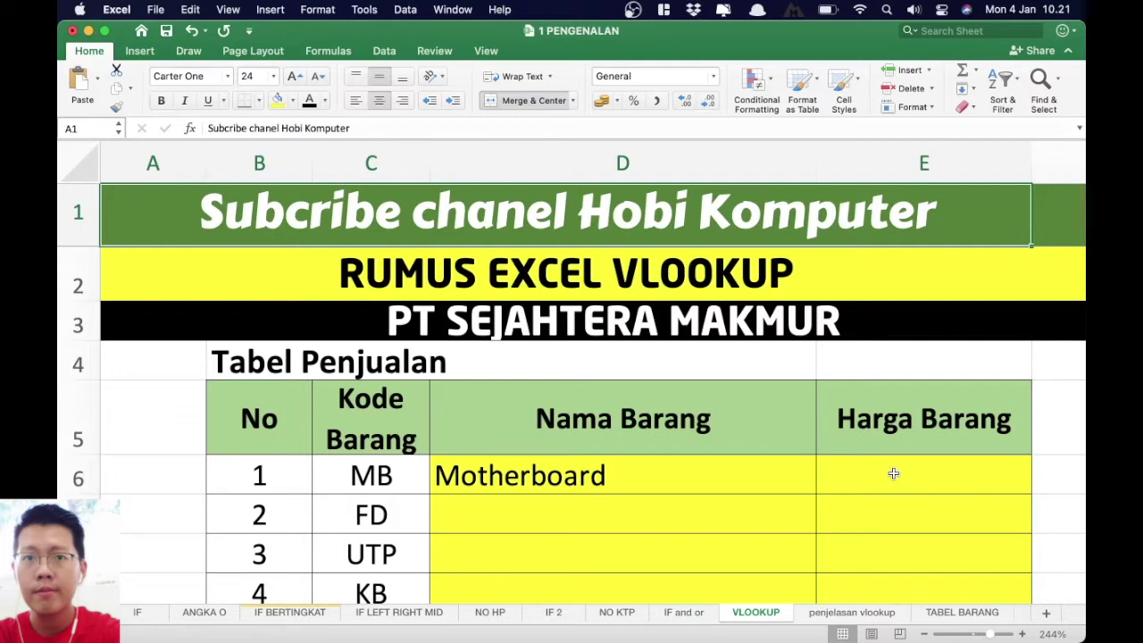
pyautogui.click(886, 614)
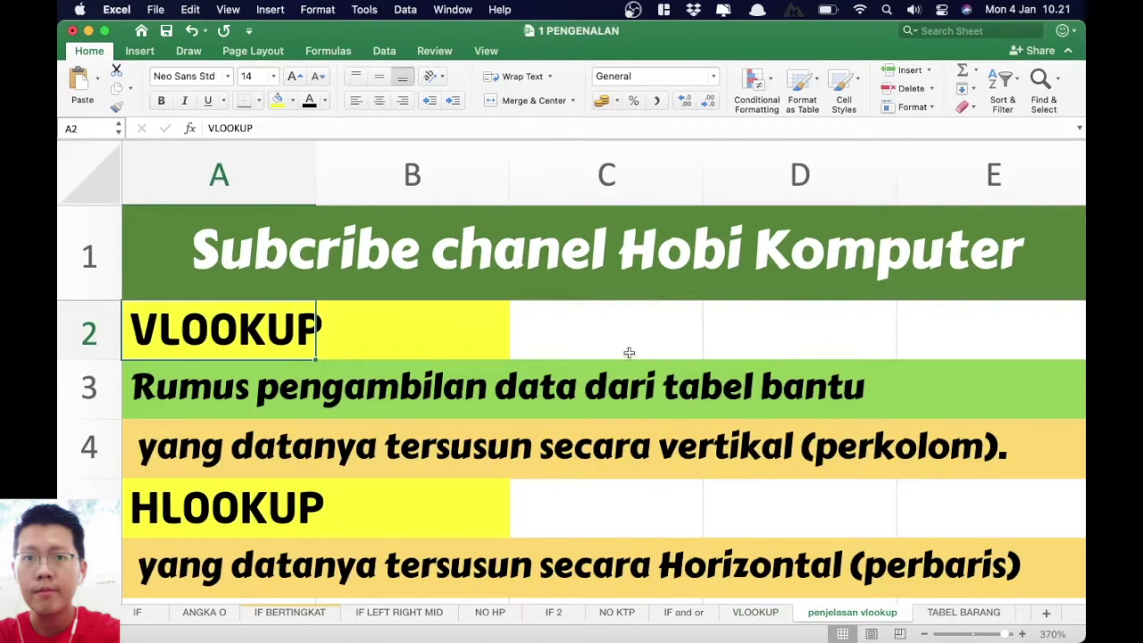
pyautogui.click(601, 330)
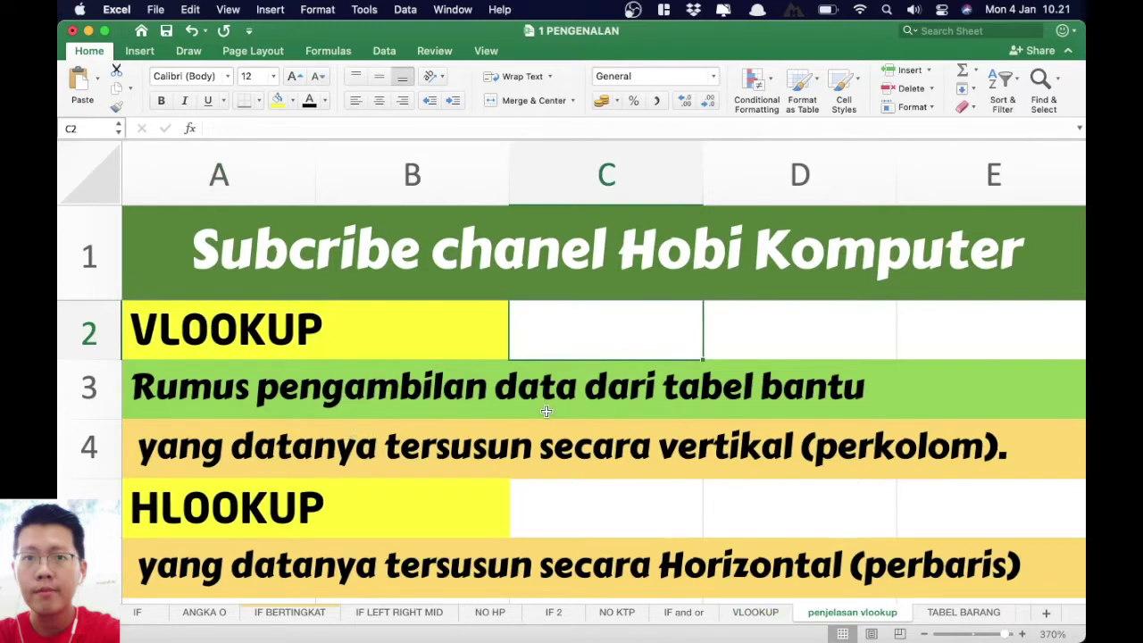
pyautogui.click(207, 446)
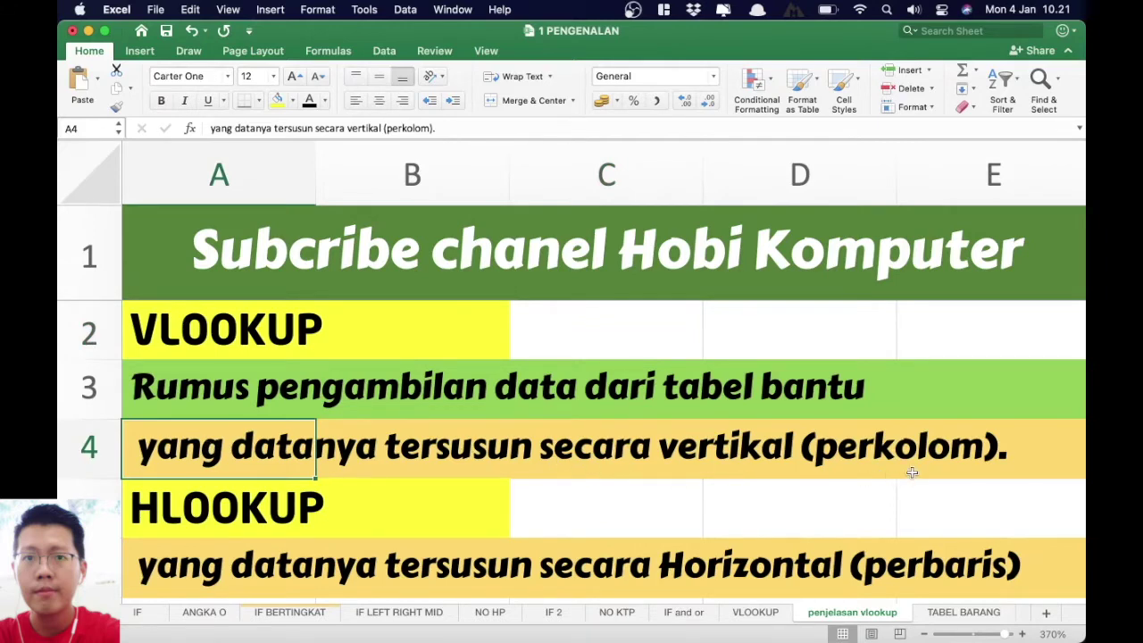
pyautogui.scroll(-2, 912, 472)
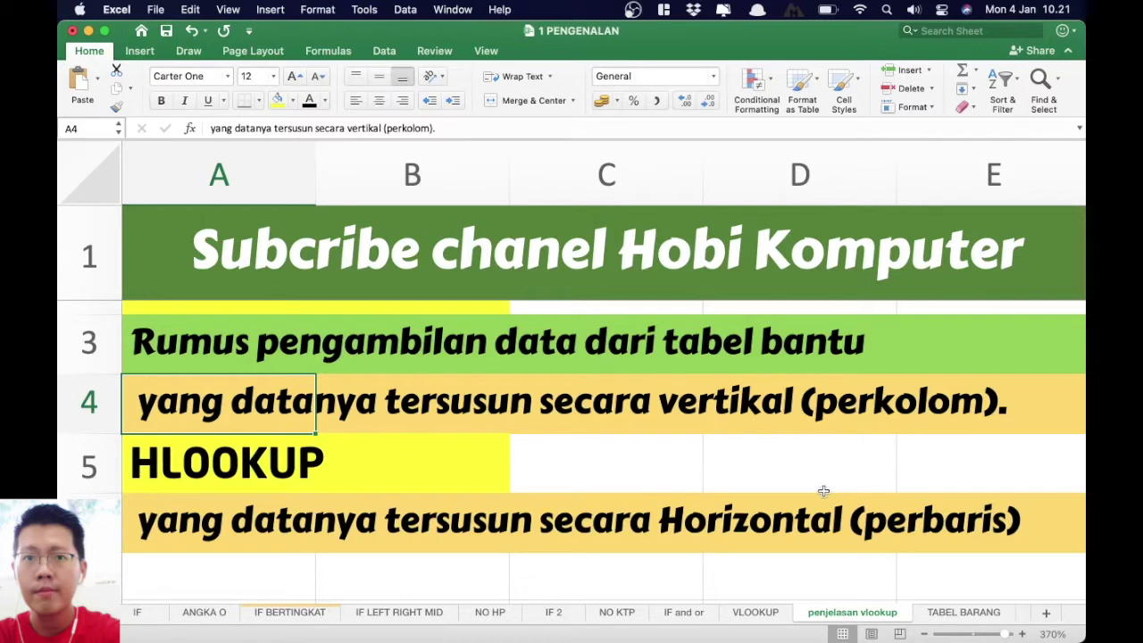
pyautogui.scroll(2, 824, 490)
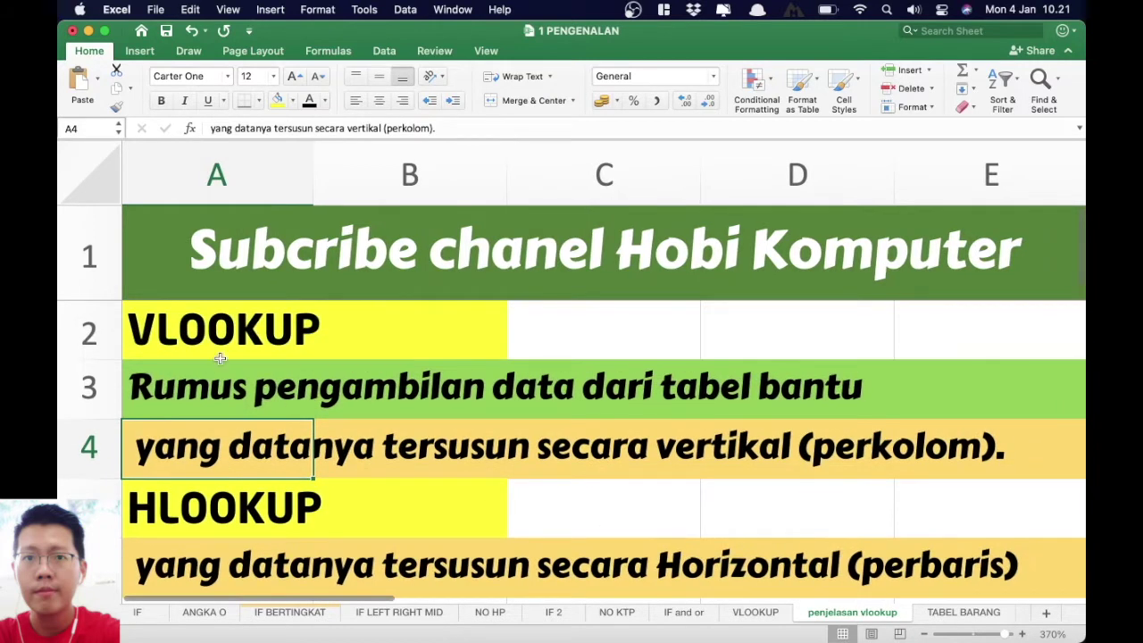
pyautogui.click(170, 333)
pyautogui.click(191, 525)
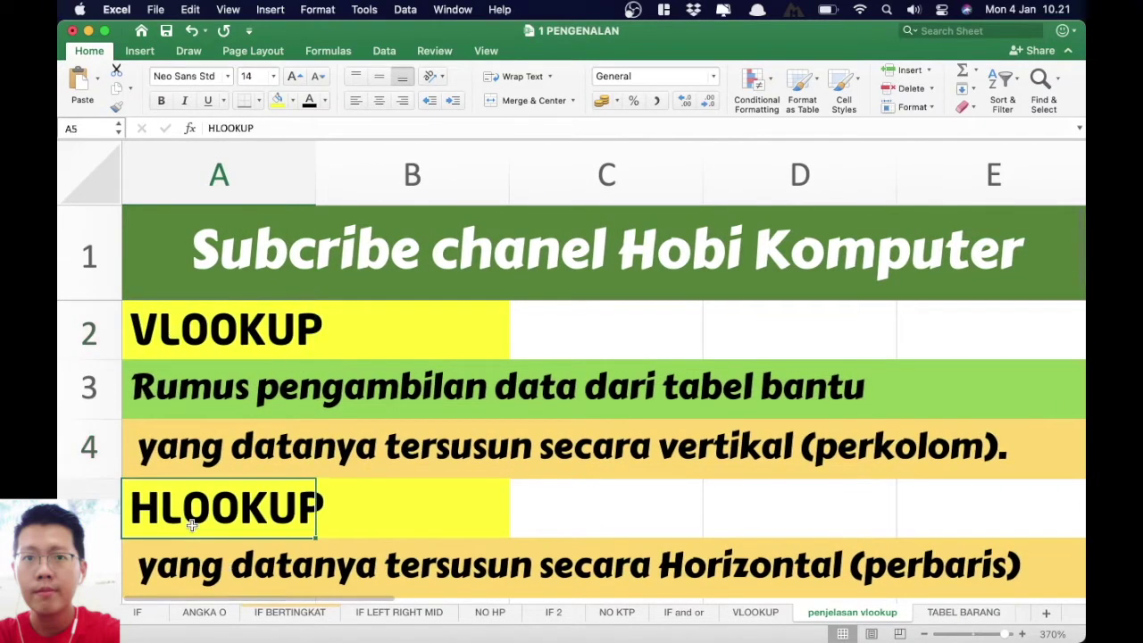
pyautogui.click(163, 329)
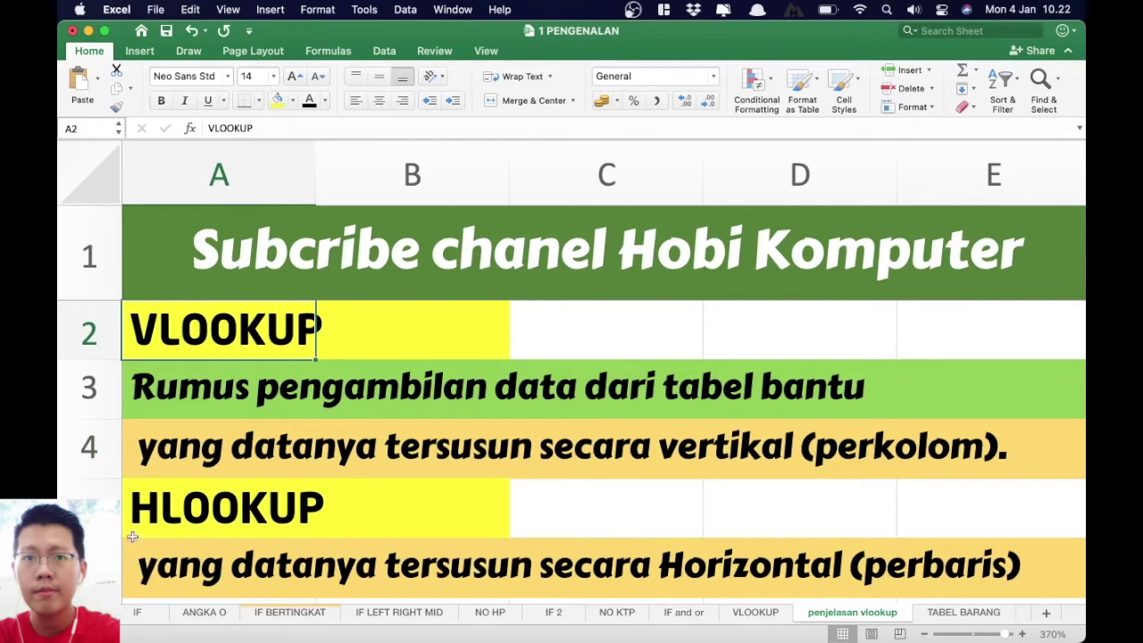
pyautogui.click(160, 516)
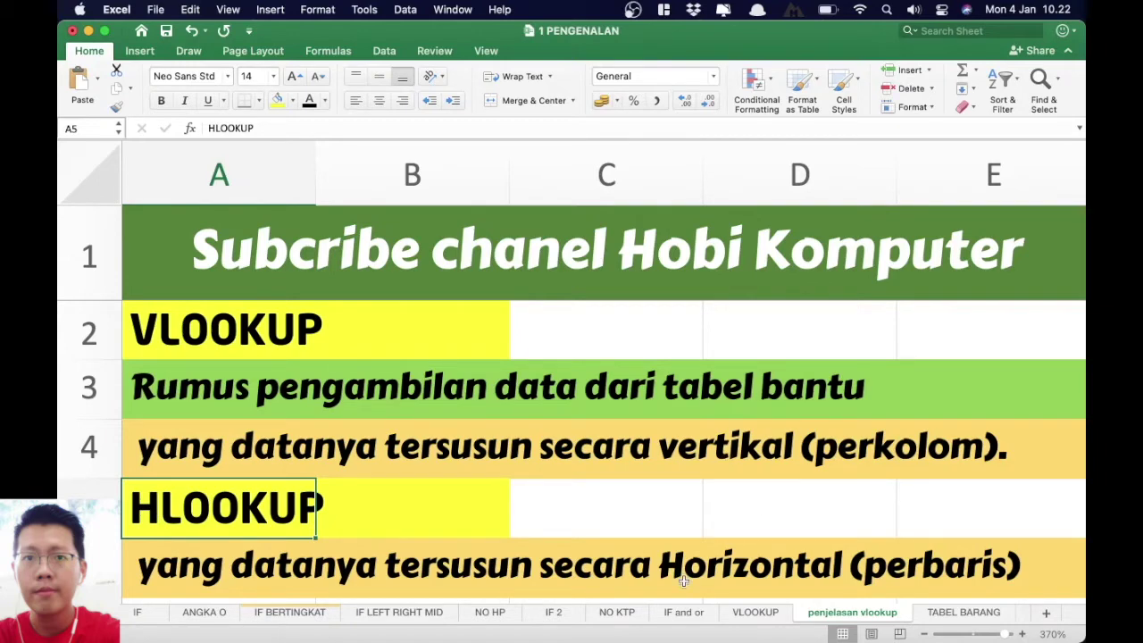
pyautogui.click(754, 613)
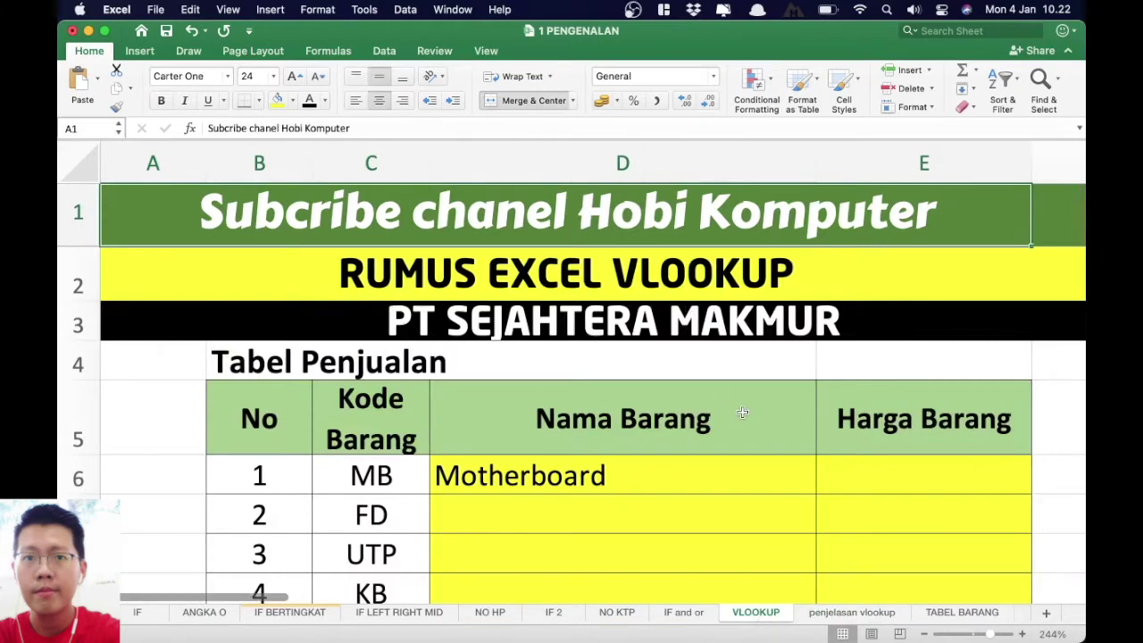
# Point out the Kode Barang, Nama Barang and Harga Barang headers on the VLOOKUP sheet.
pyautogui.scroll(-2, 742, 412)
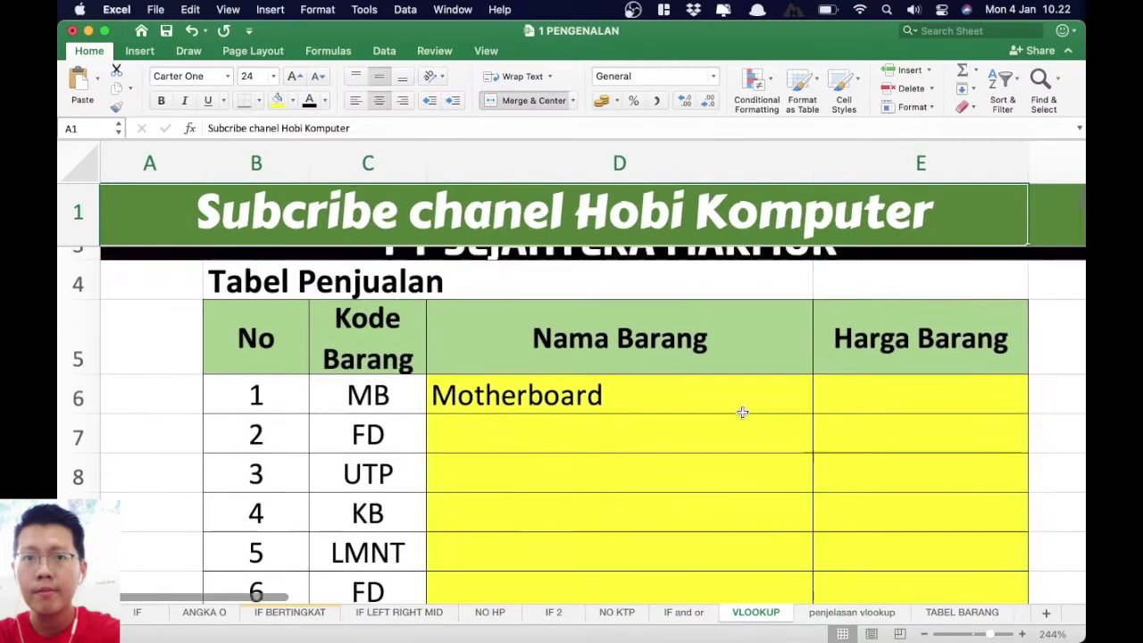
pyautogui.scroll(2, 742, 411)
pyautogui.click(378, 431)
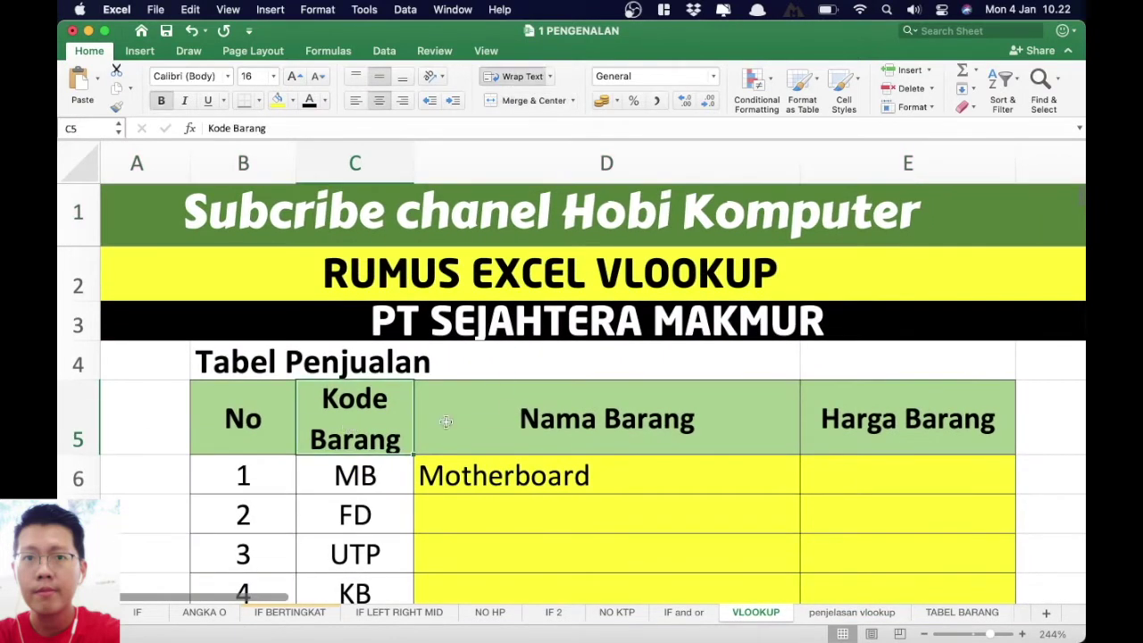
pyautogui.click(616, 386)
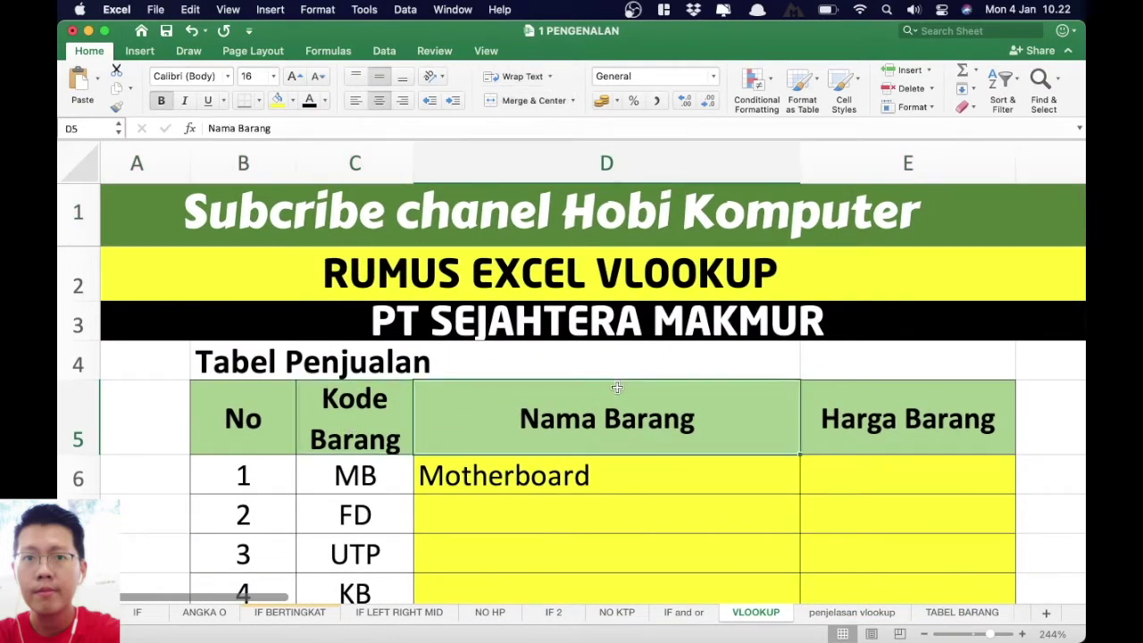
pyautogui.click(889, 421)
pyautogui.click(577, 446)
# Move the TABEL BARANG sheet tab so it sits right after the VLOOKUP sheet.
pyautogui.click(978, 612)
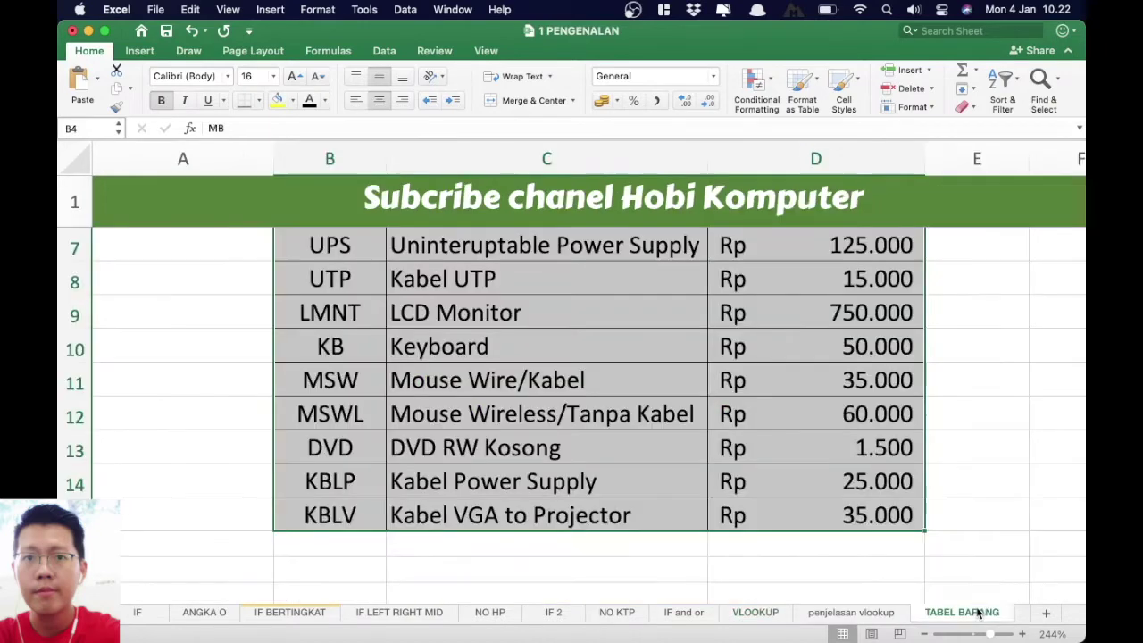
pyautogui.scroll(4, 944, 340)
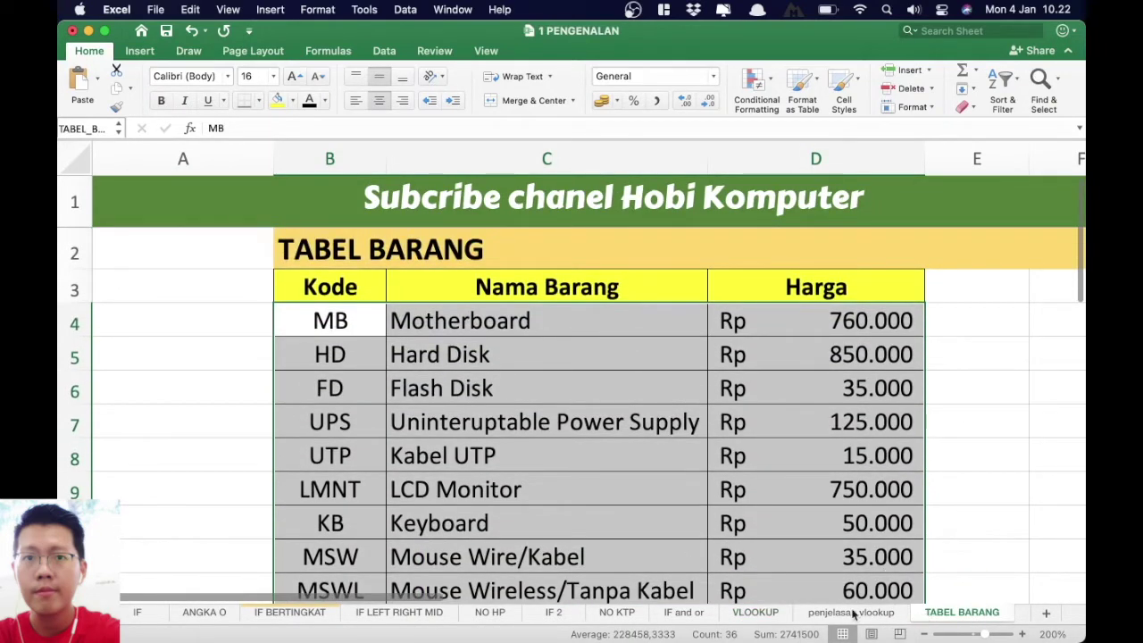
pyautogui.moveTo(816, 608); pyautogui.dragTo(818, 614)
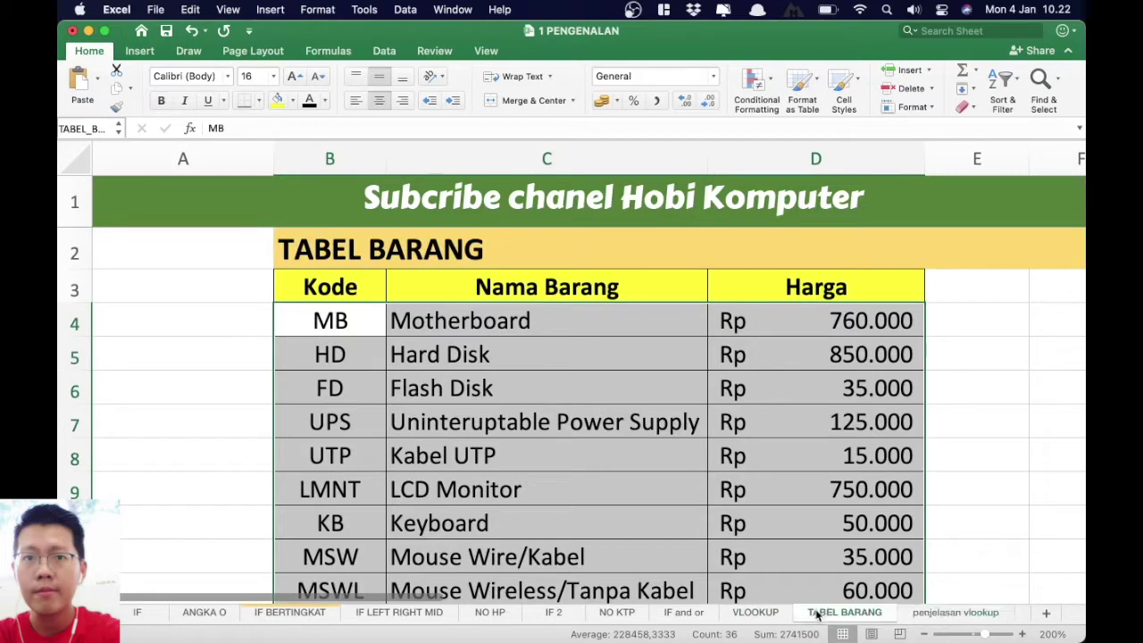
pyautogui.click(750, 613)
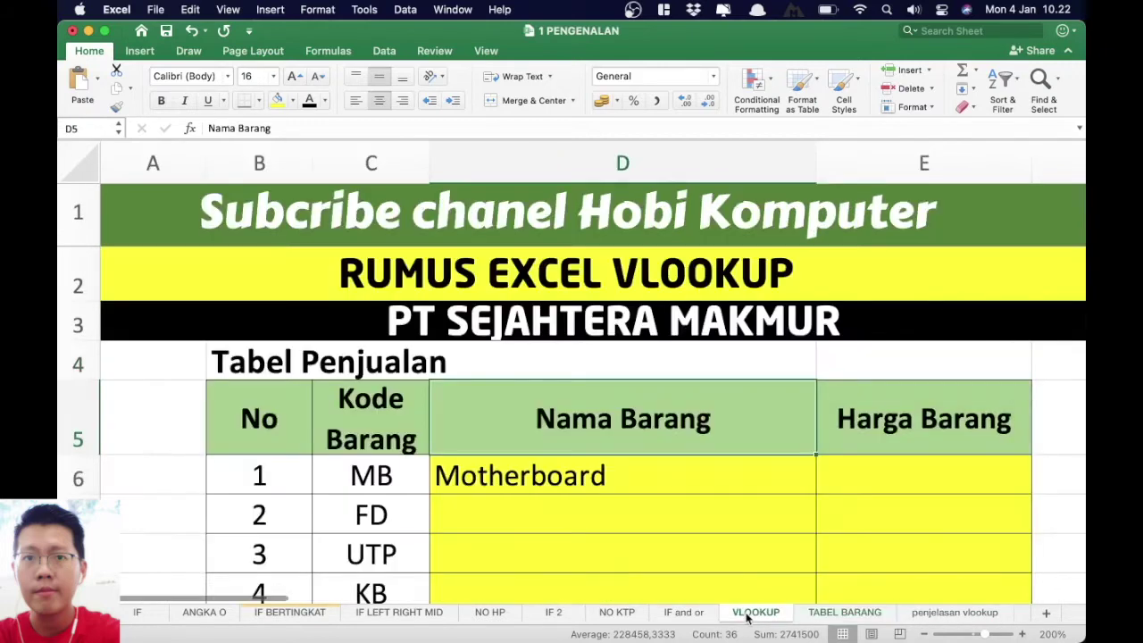
pyautogui.click(847, 613)
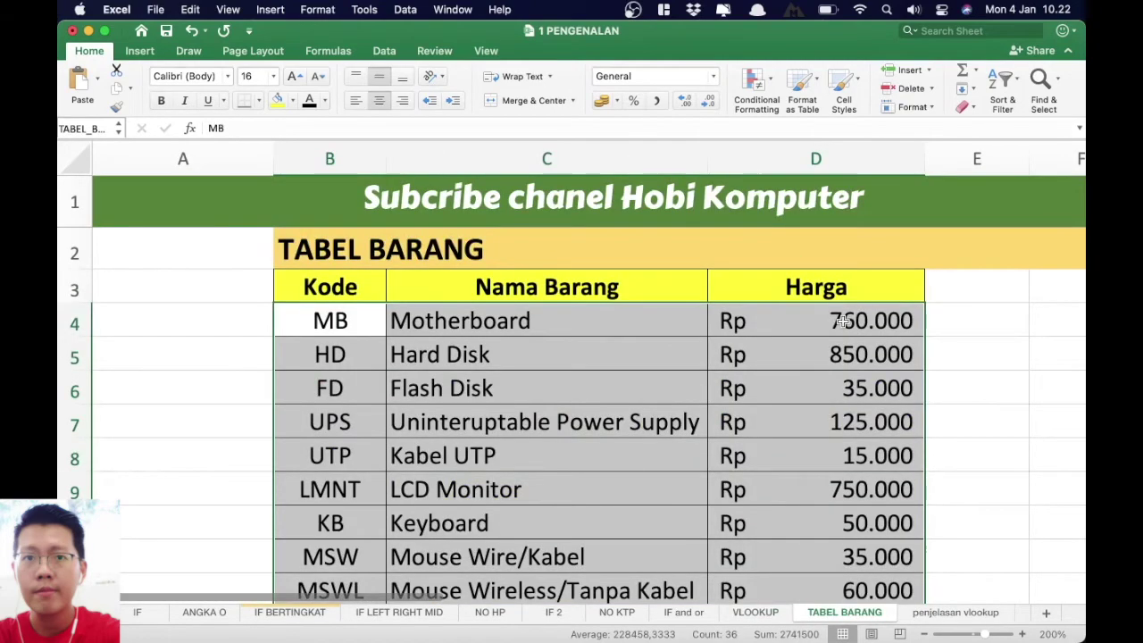
# Review the TABEL BARANG table, starting with Motherboard and its 760.000 price.
pyautogui.scroll(5, 843, 321)
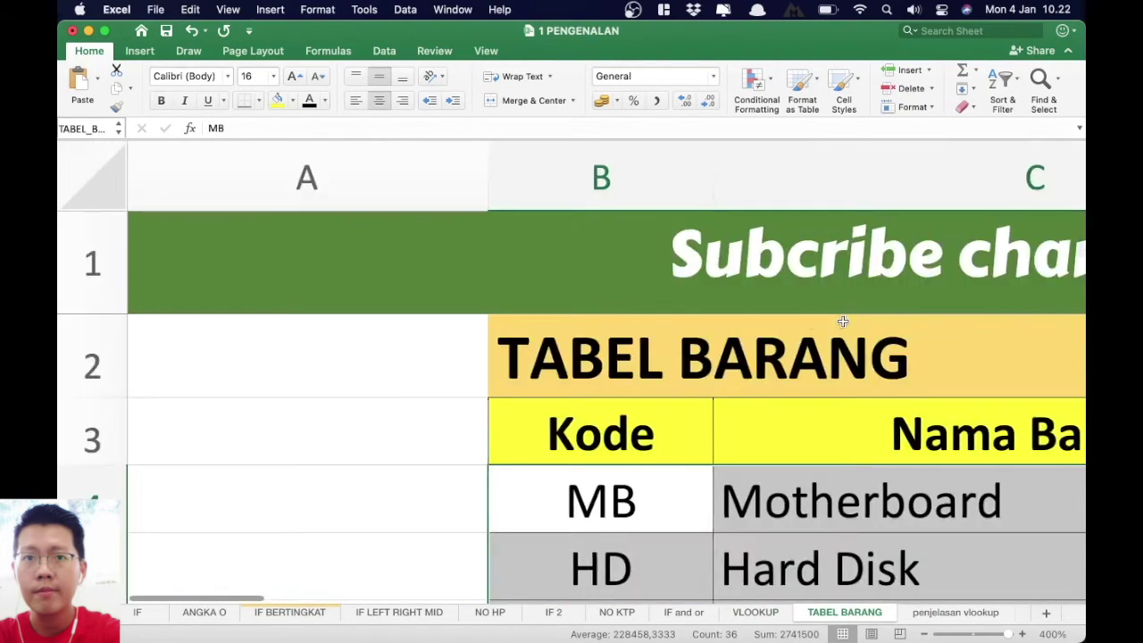
pyautogui.scroll(3, 843, 321)
pyautogui.scroll(-3, 843, 321)
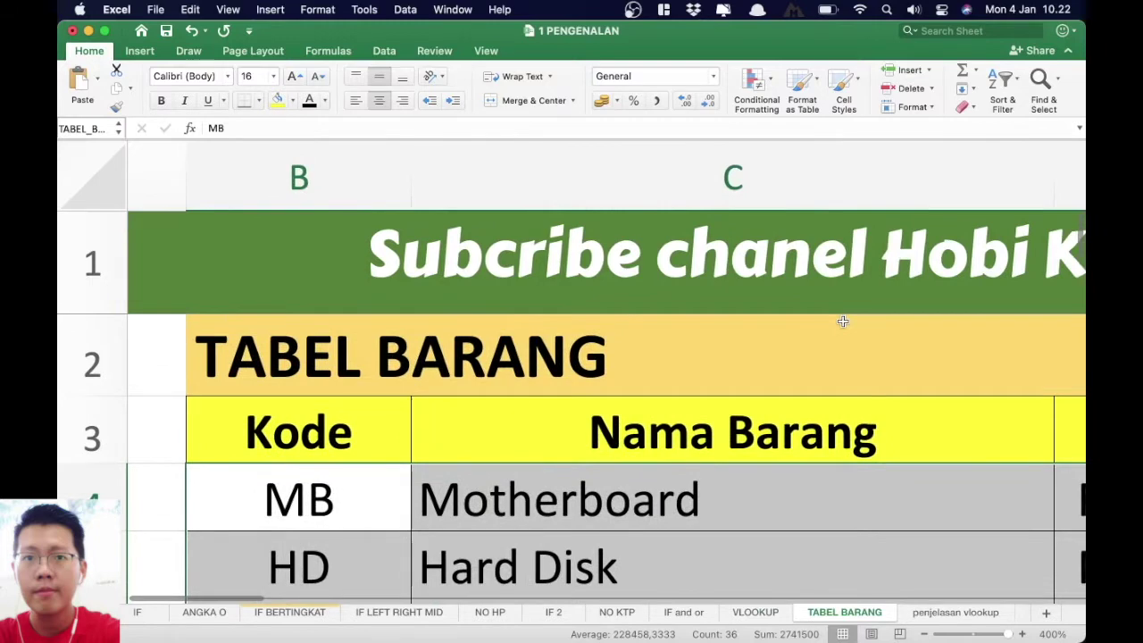
pyautogui.scroll(-3, 843, 322)
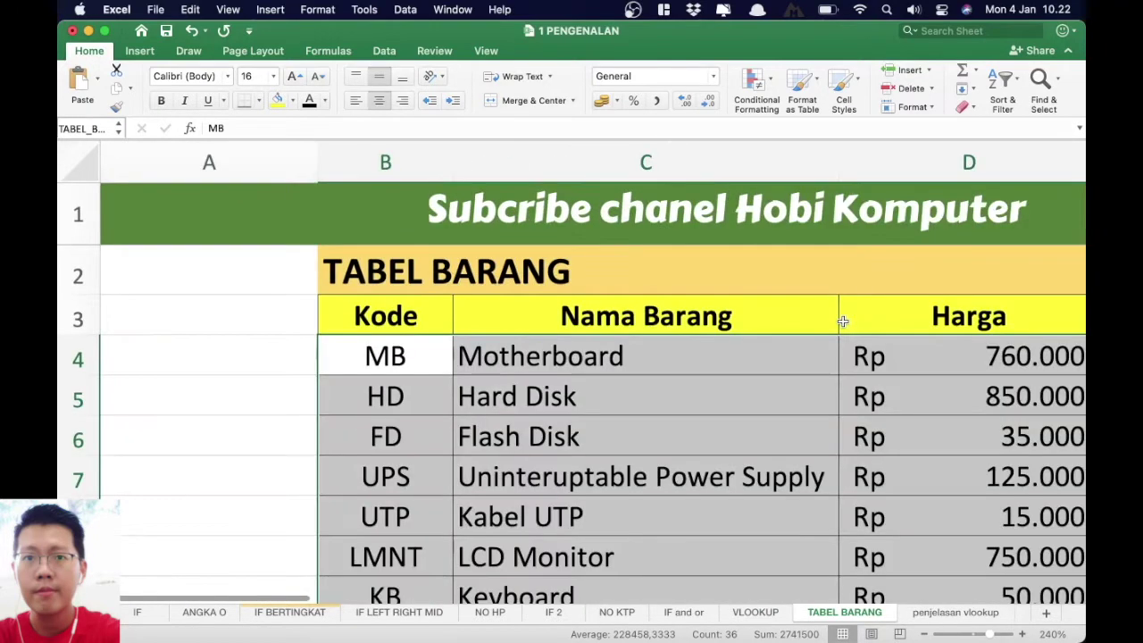
pyautogui.hscroll(3, 843, 322)
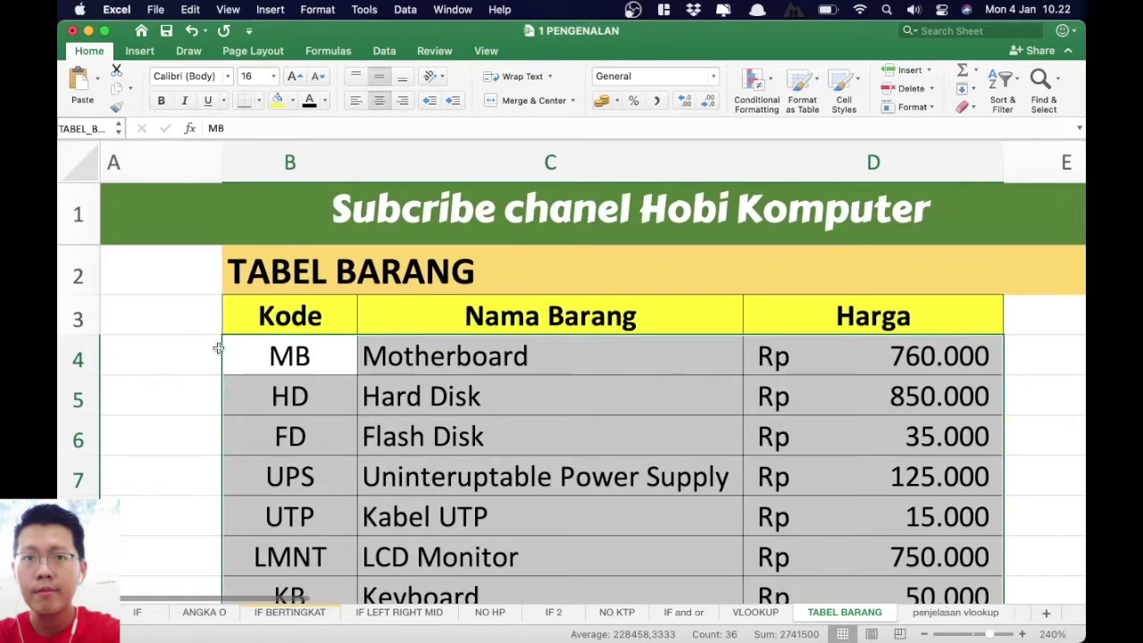
pyautogui.click(325, 350)
pyautogui.click(506, 357)
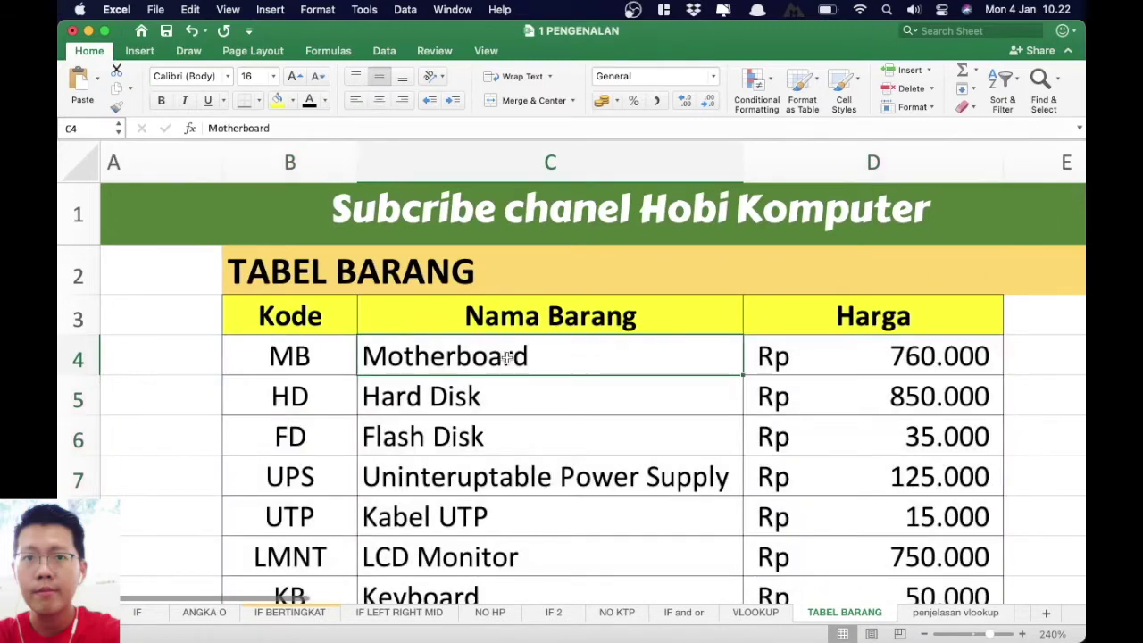
pyautogui.click(960, 357)
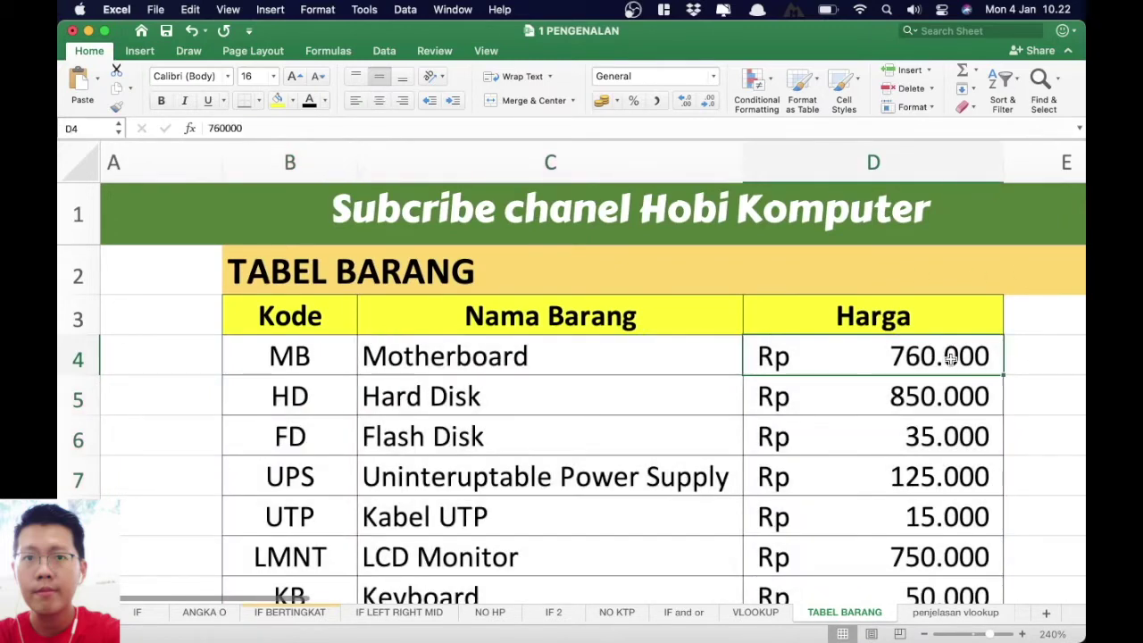
# Point out the Hard Disk and Flash Disk (35.000) rows, then select D6 on VLOOKUP.
pyautogui.click(262, 397)
pyautogui.click(548, 388)
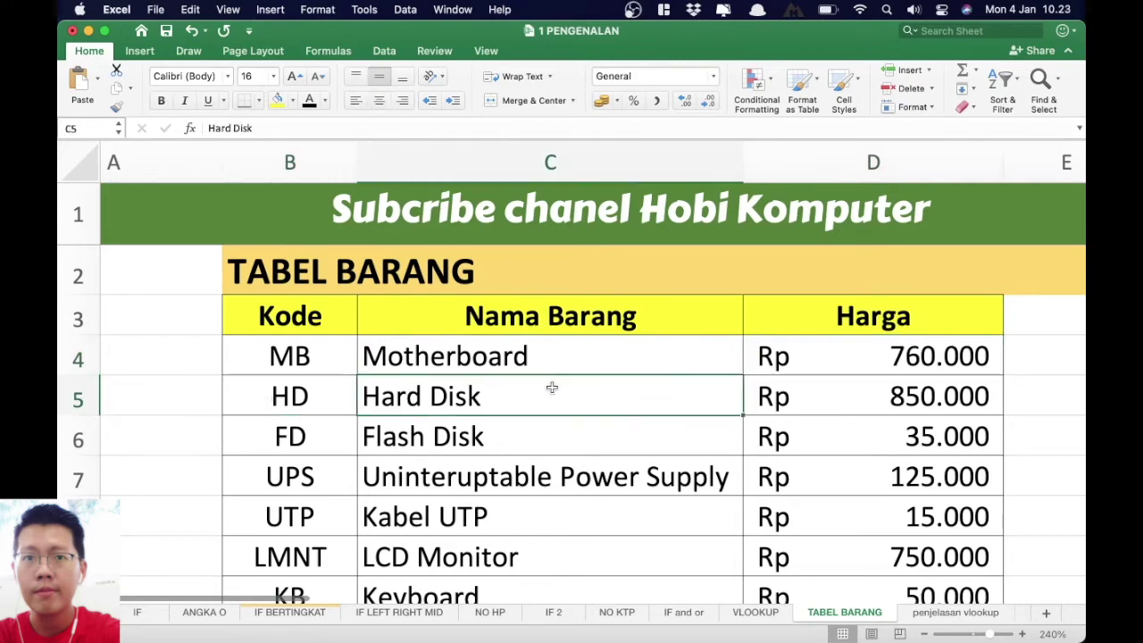
pyautogui.click(897, 394)
pyautogui.click(302, 433)
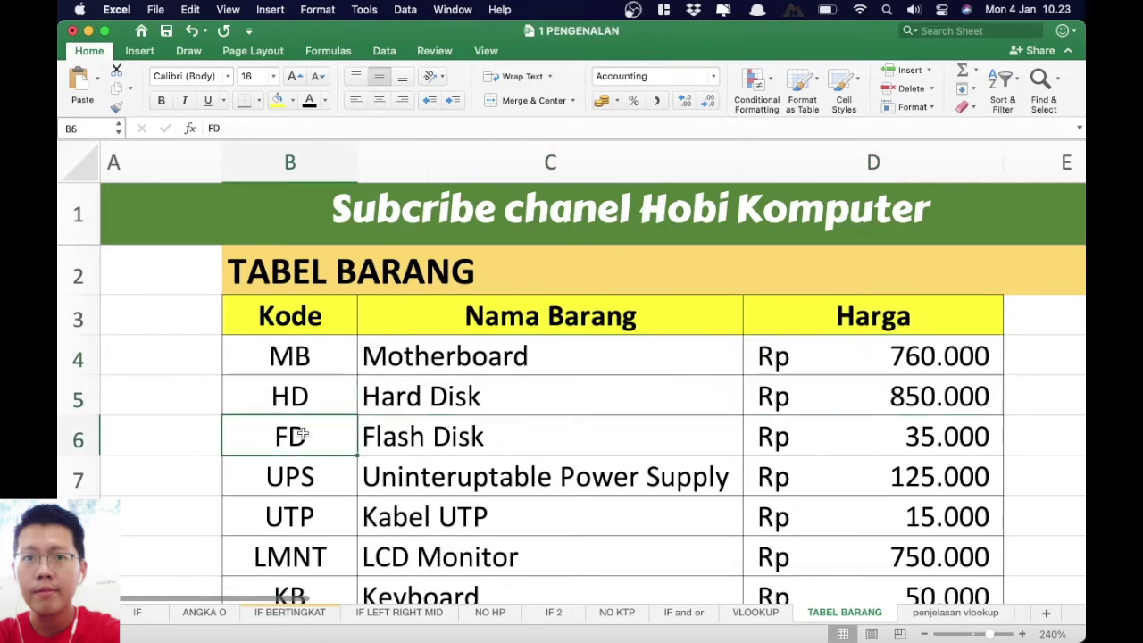
pyautogui.click(494, 439)
pyautogui.click(995, 436)
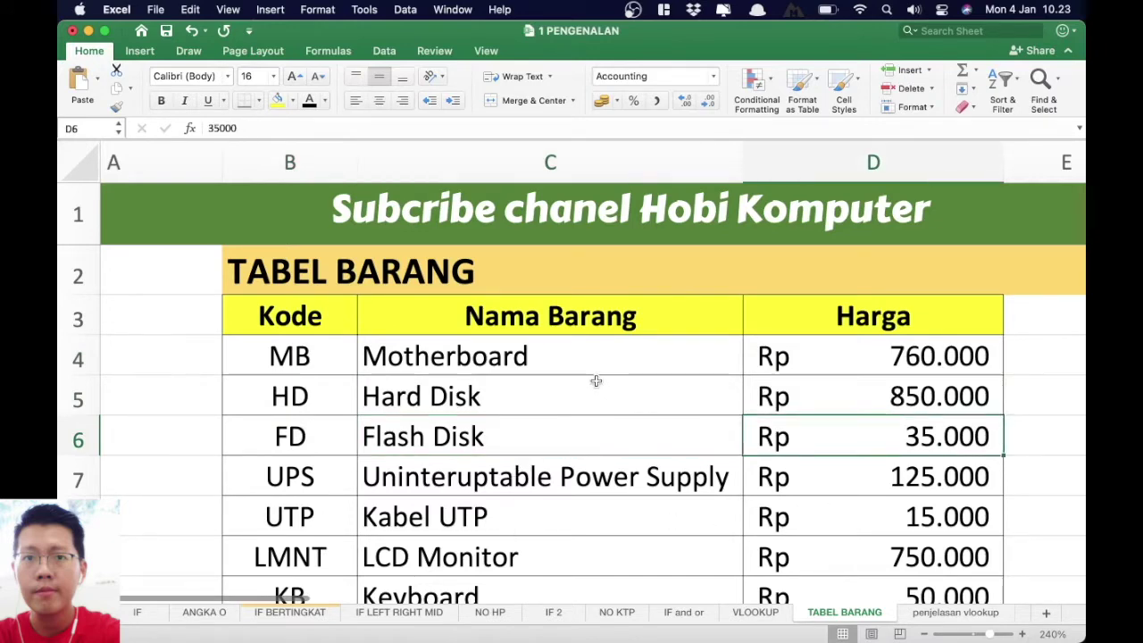
pyautogui.click(748, 617)
pyautogui.click(480, 485)
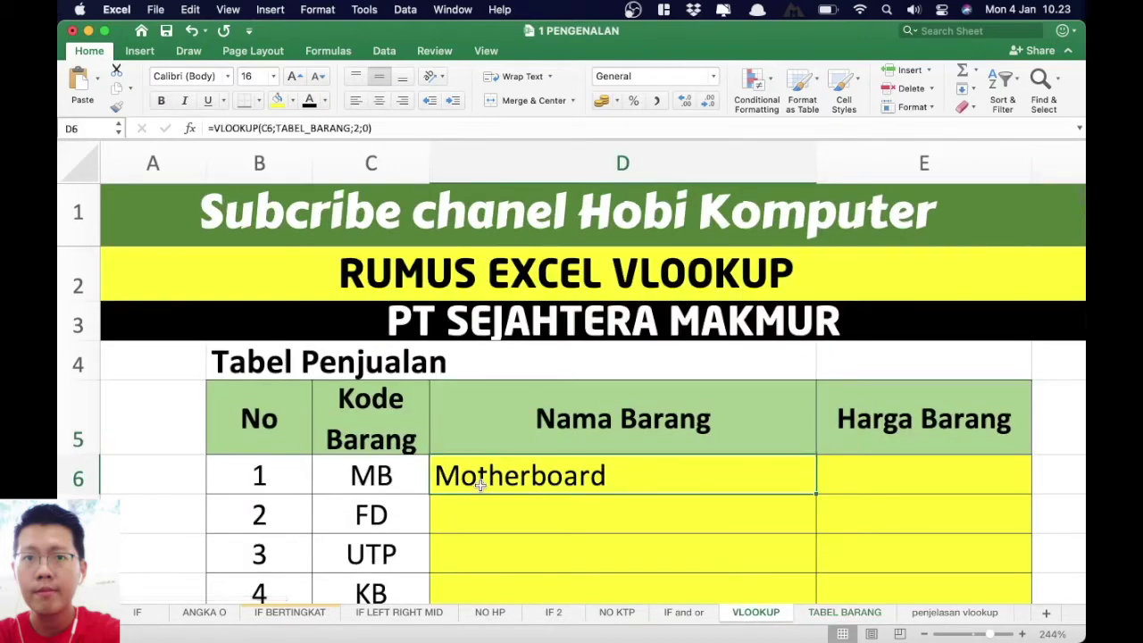
pyautogui.click(845, 613)
pyautogui.click(821, 417)
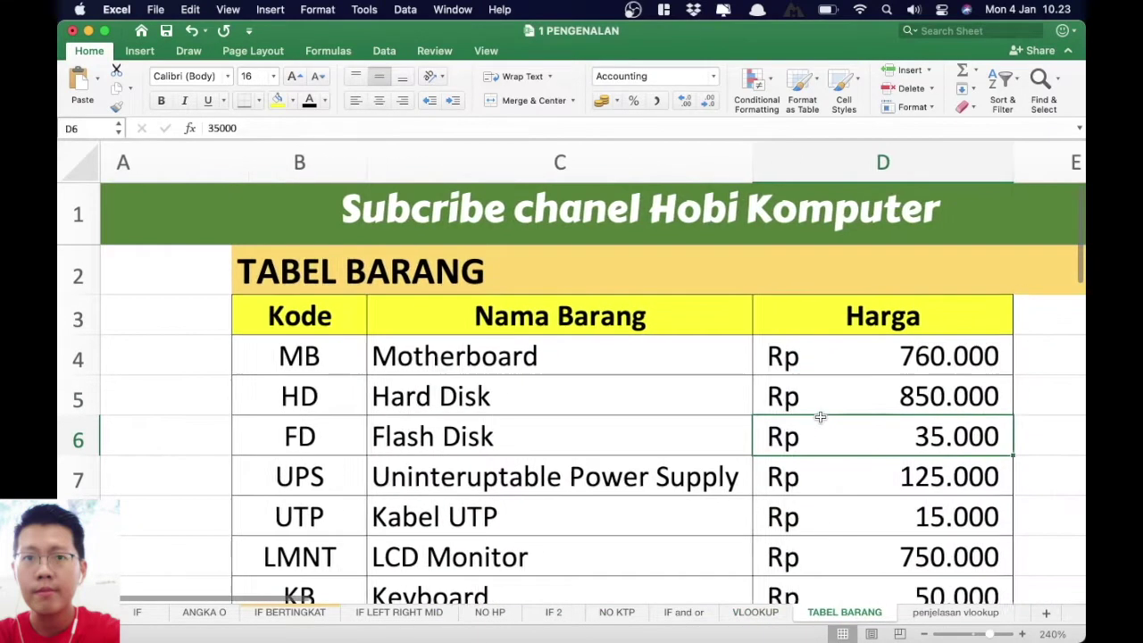
pyautogui.click(831, 313)
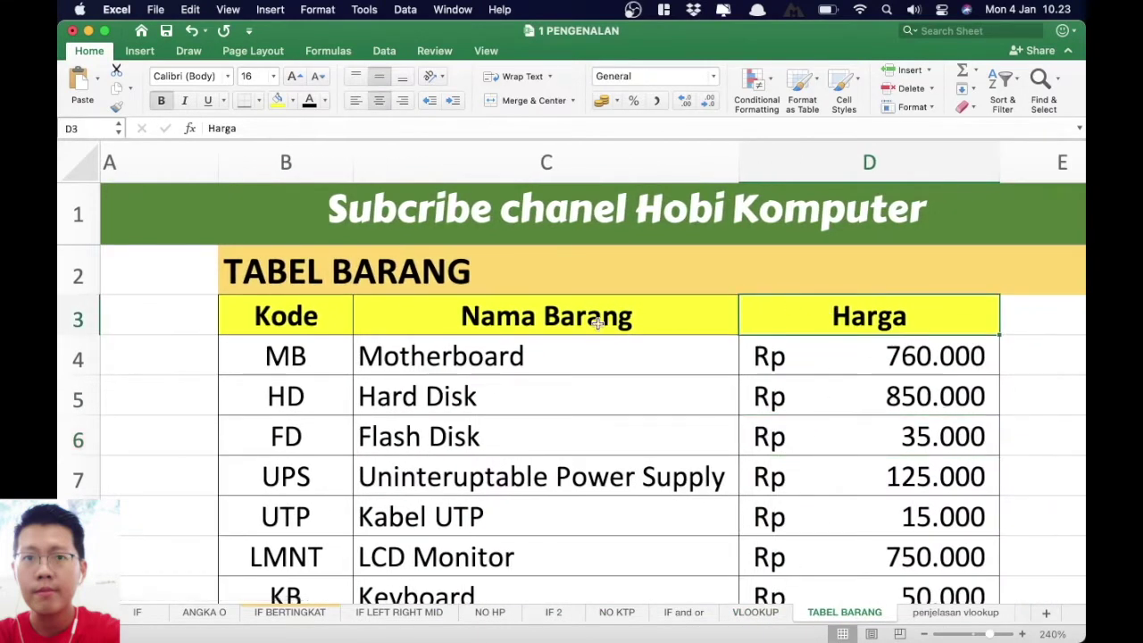
pyautogui.click(471, 318)
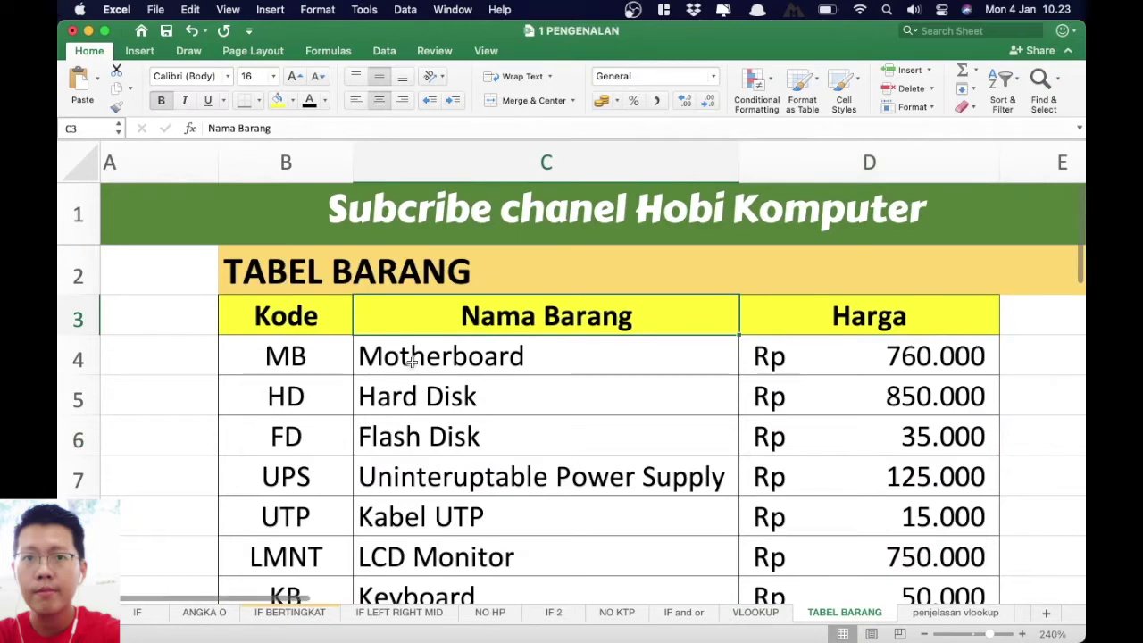
pyautogui.click(302, 314)
pyautogui.click(510, 316)
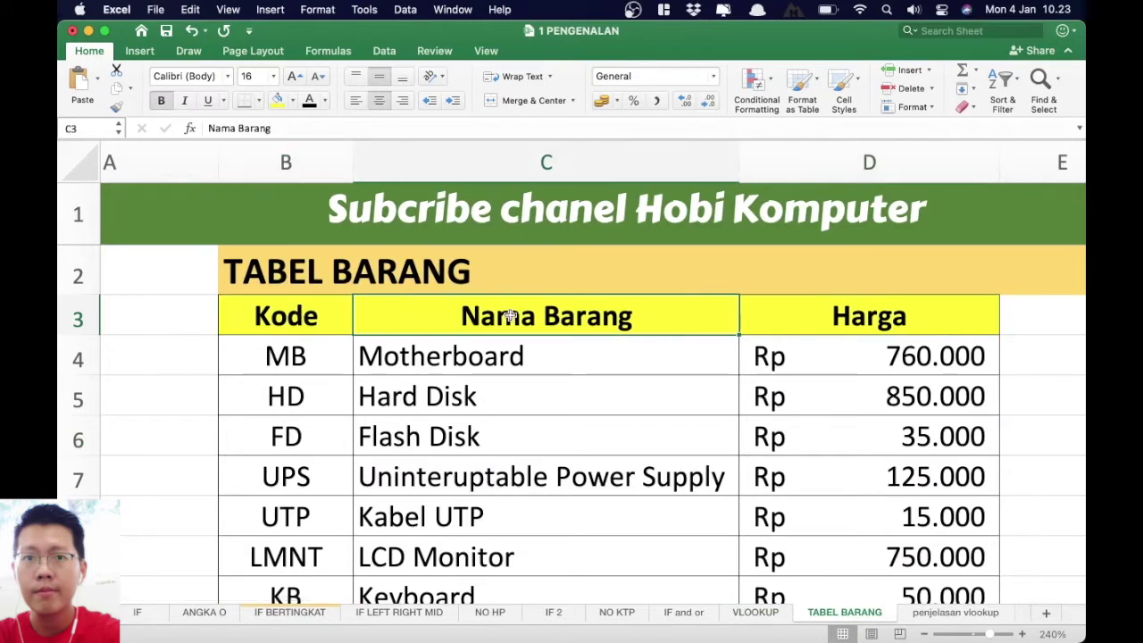
pyautogui.click(308, 314)
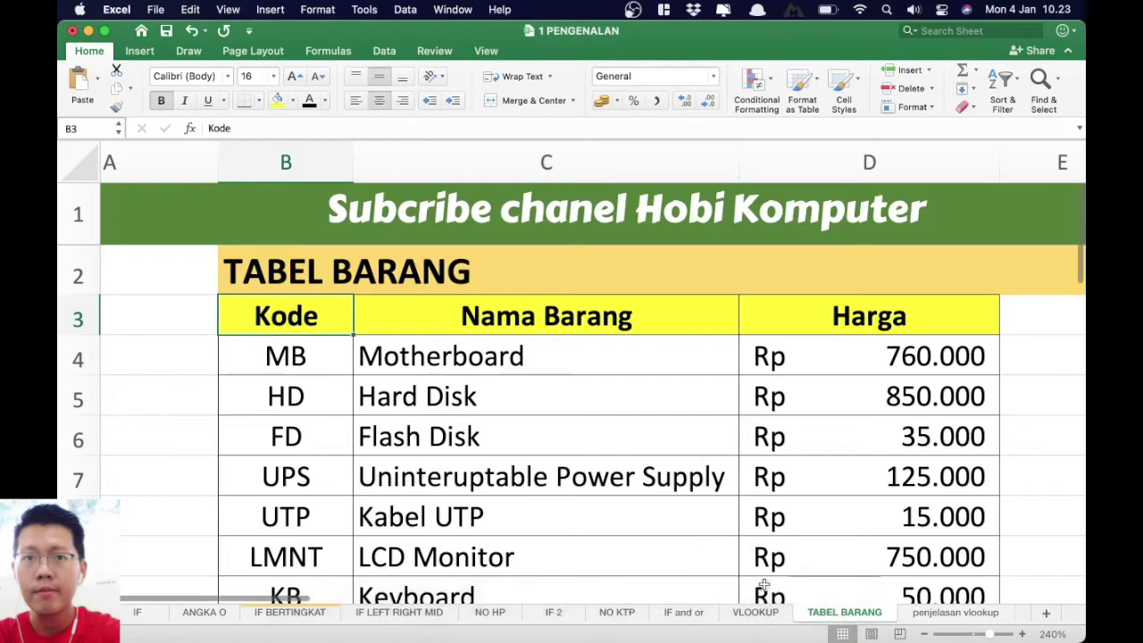
pyautogui.click(755, 612)
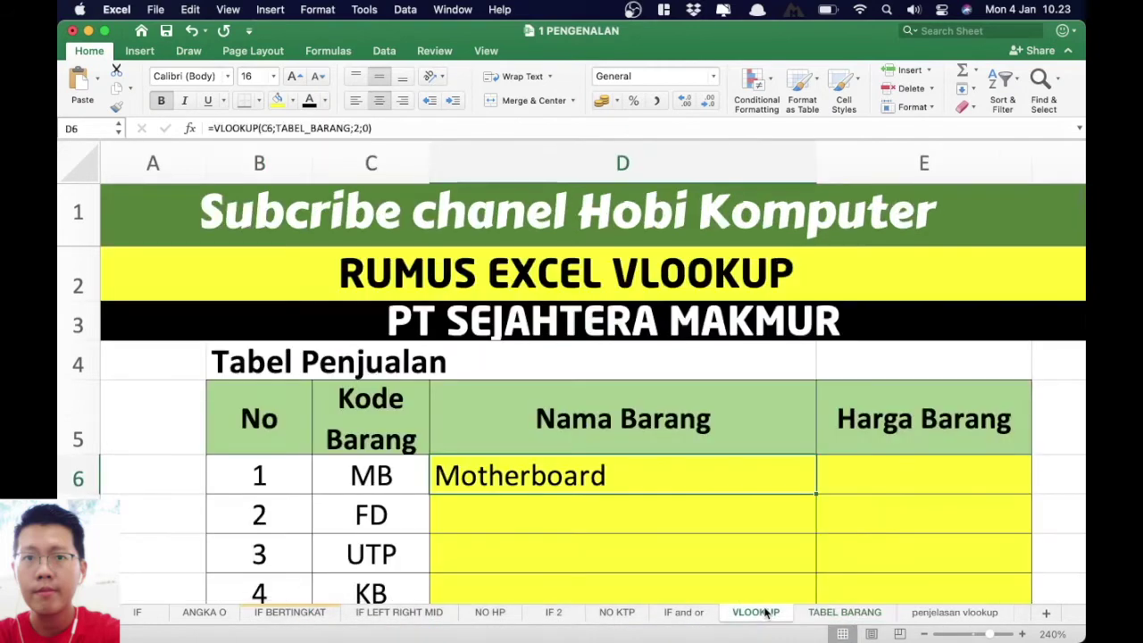
# Highlight the C6 lookup value and TABEL_BARANG table arguments in D6's VLOOKUP formula.
pyautogui.doubleClick(503, 477)
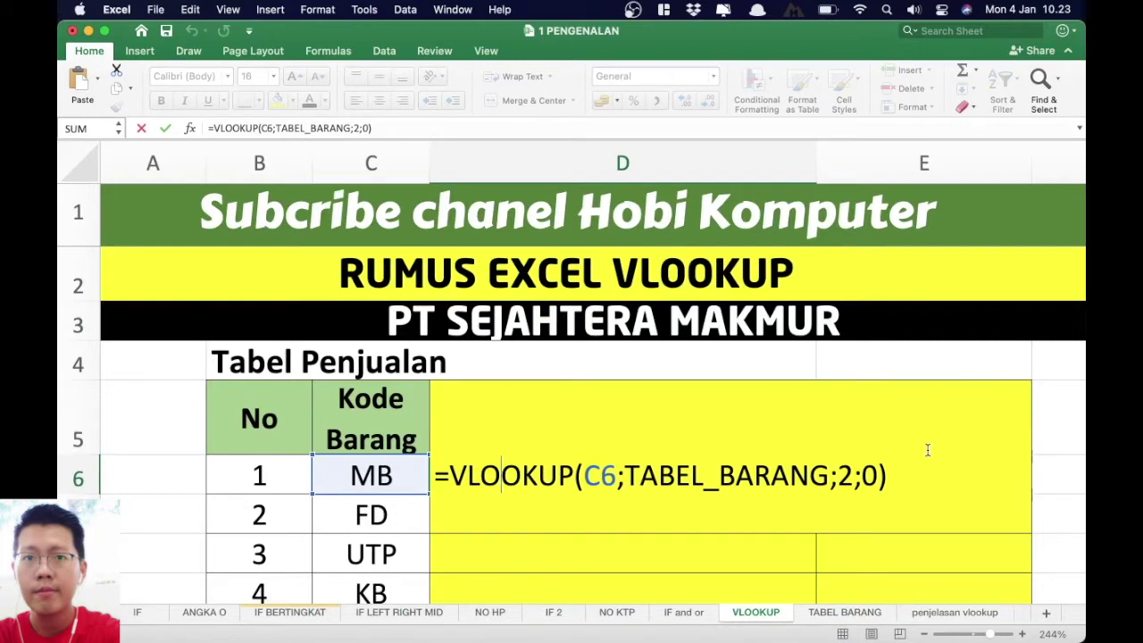
pyautogui.moveTo(615, 478); pyautogui.dragTo(583, 478)
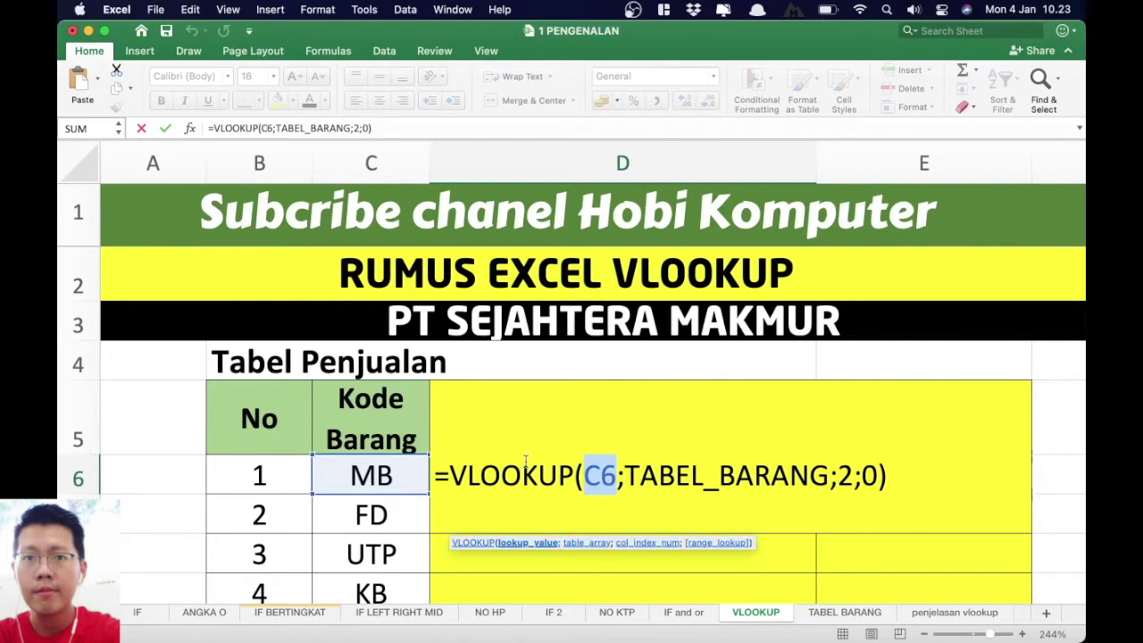
pyautogui.click(628, 476)
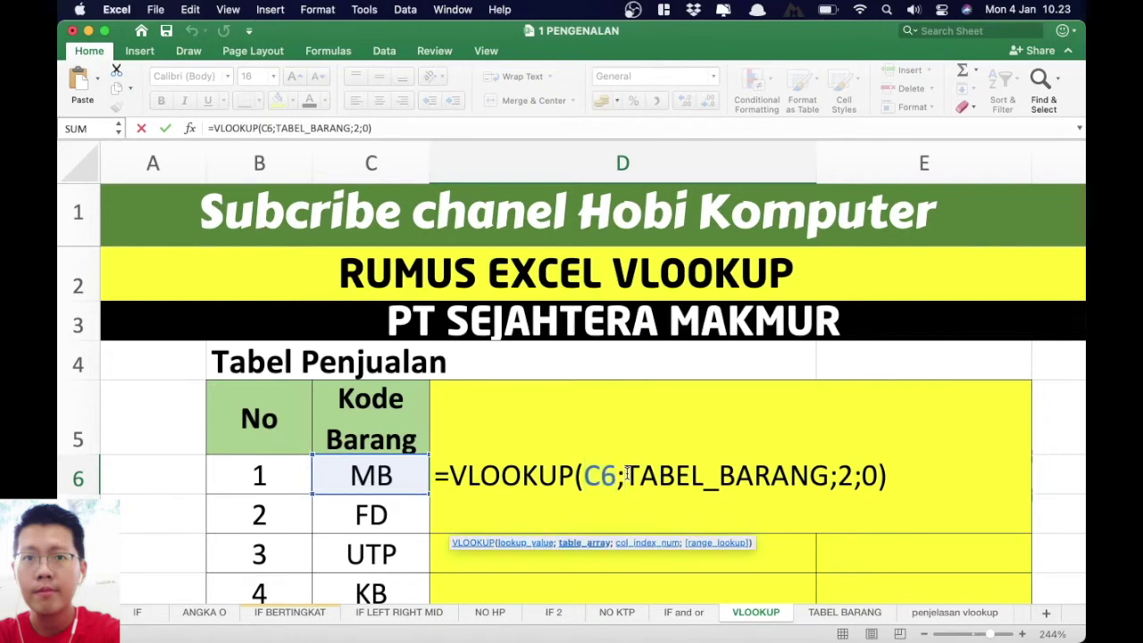
pyautogui.moveTo(628, 476); pyautogui.dragTo(824, 474)
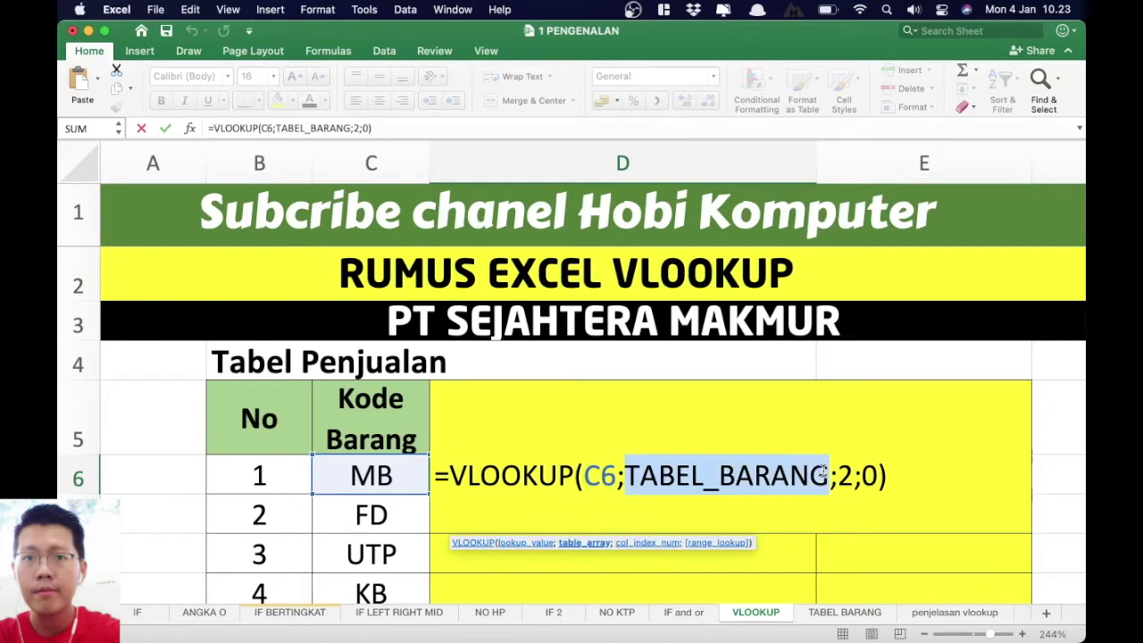
# Keep the formula unchanged and select the TABEL BARANG item list from the MB row.
pyautogui.press('Return')
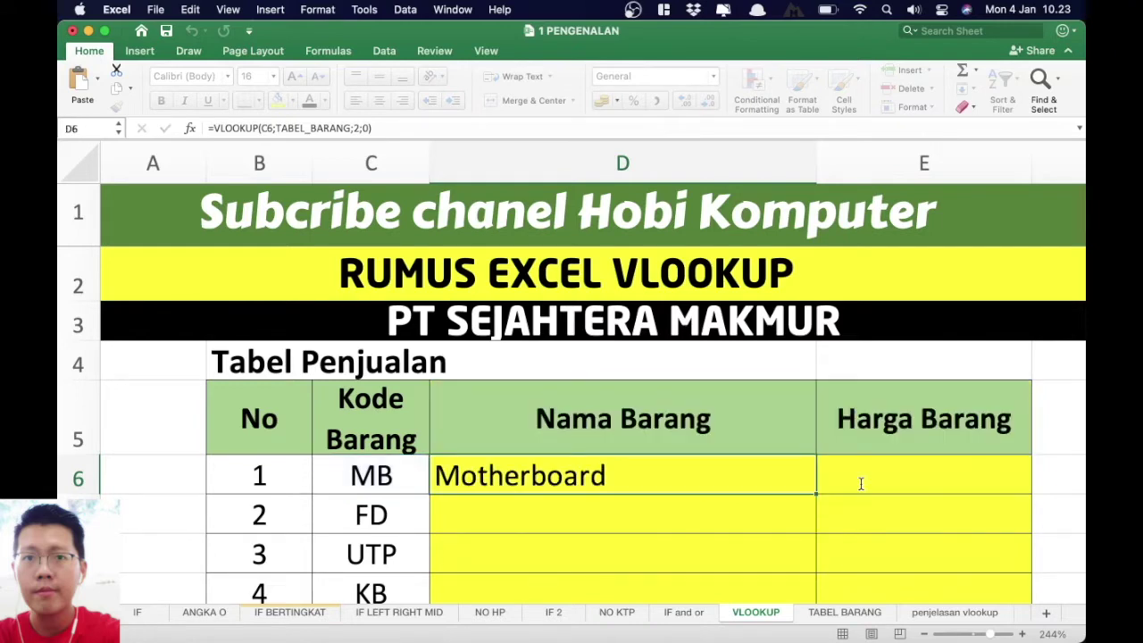
pyautogui.click(840, 612)
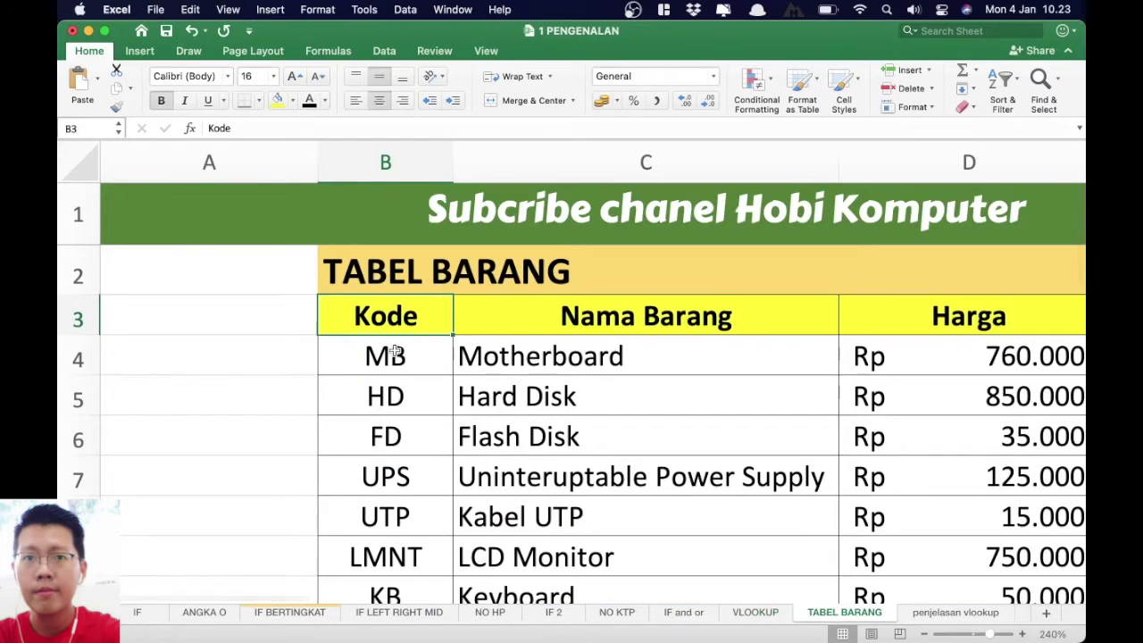
pyautogui.moveTo(408, 351)
pyautogui.mouseDown()
pyautogui.moveTo(517, 387)
pyautogui.moveTo(932, 608)
pyautogui.moveTo(930, 540)
pyautogui.mouseUp()
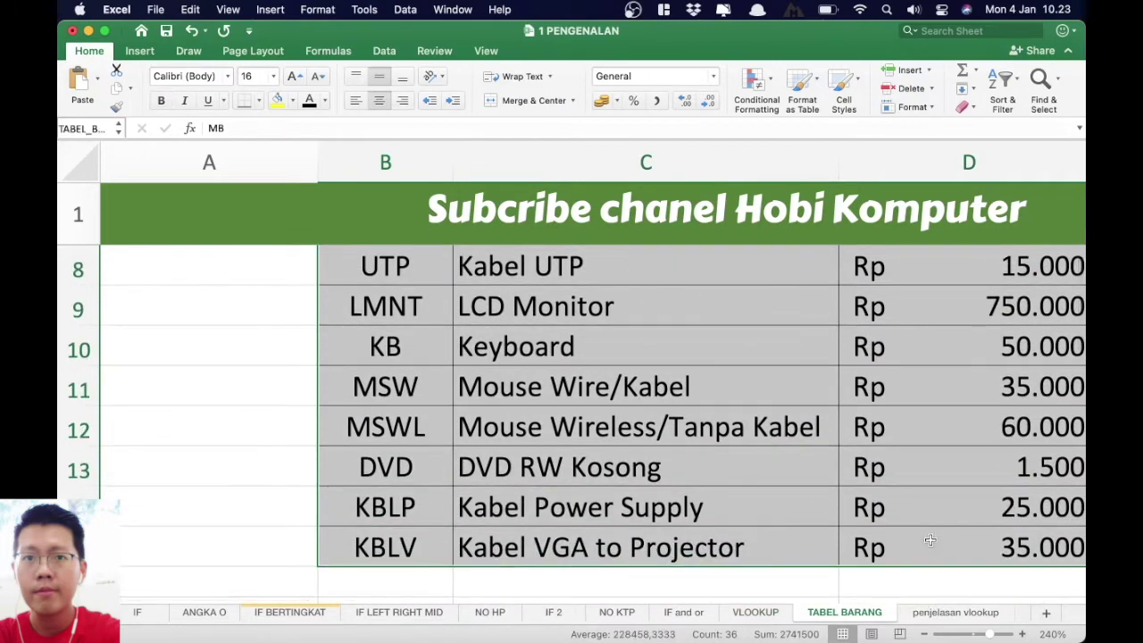
# Inspect the Name Box showing the selected item list is named TABEL_BARANG, leaving it unchanged.
pyautogui.scroll(2, 930, 540)
pyautogui.scroll(3, 930, 539)
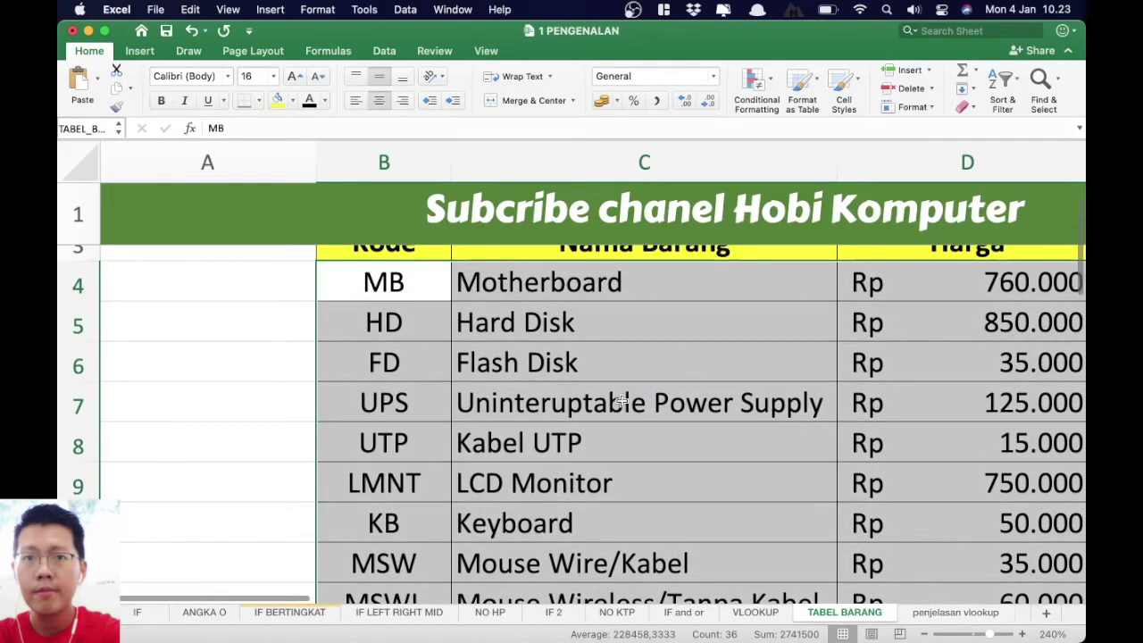
pyautogui.click(77, 126)
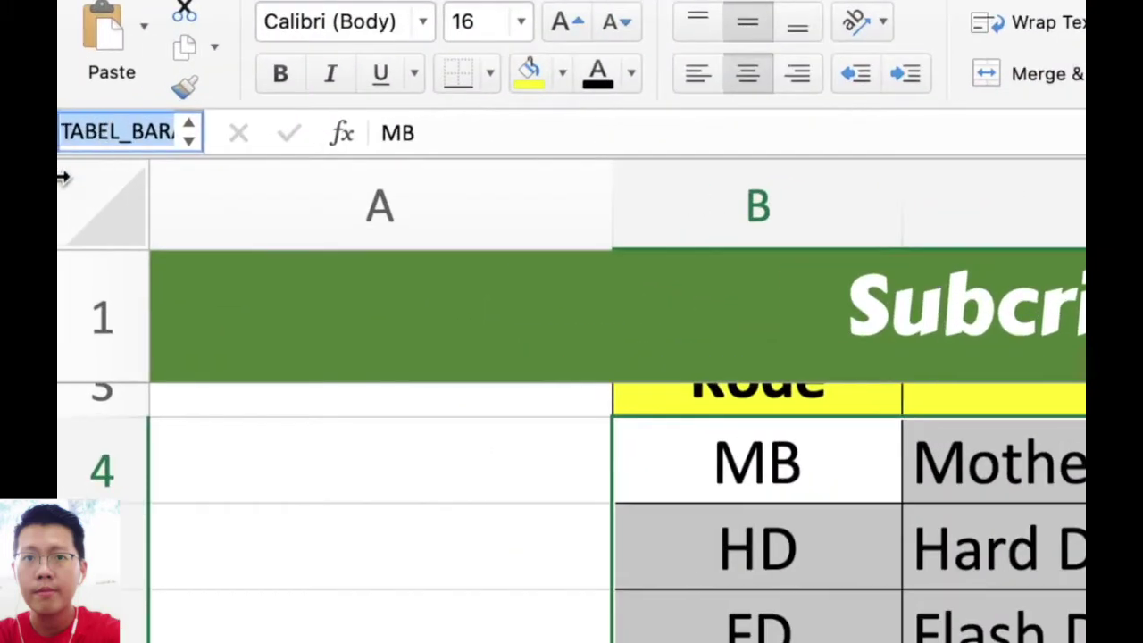
pyautogui.click(77, 133)
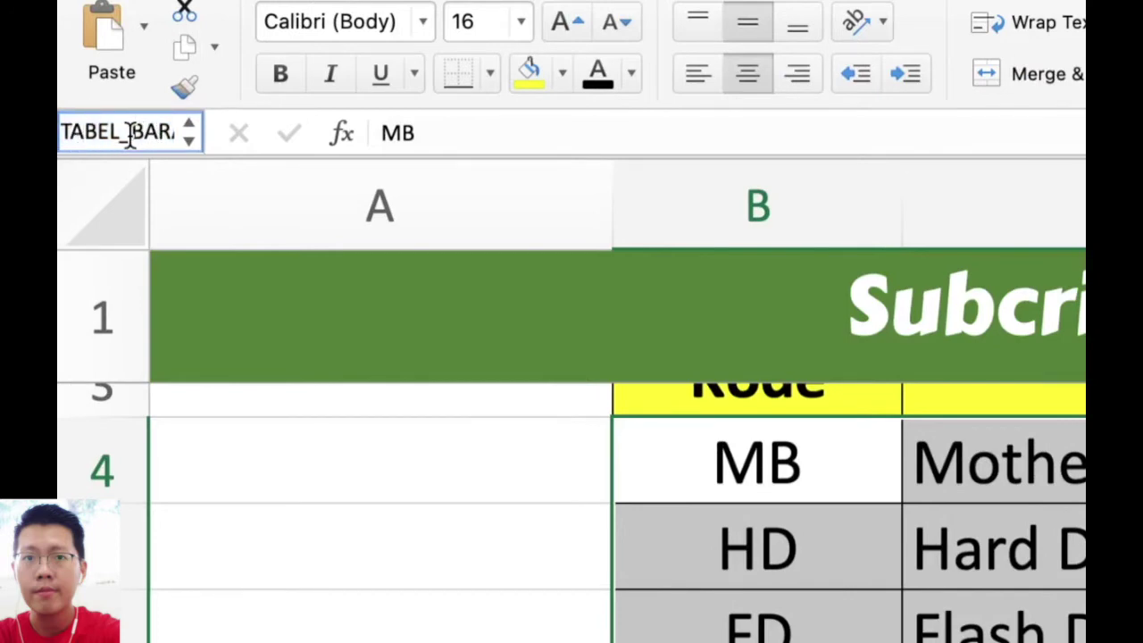
pyautogui.press('Right')
pyautogui.press('Right')
pyautogui.press('Right')
pyautogui.press('Right')
pyautogui.press('Right')
pyautogui.press('Left')
pyautogui.press('Left')
pyautogui.press('Left')
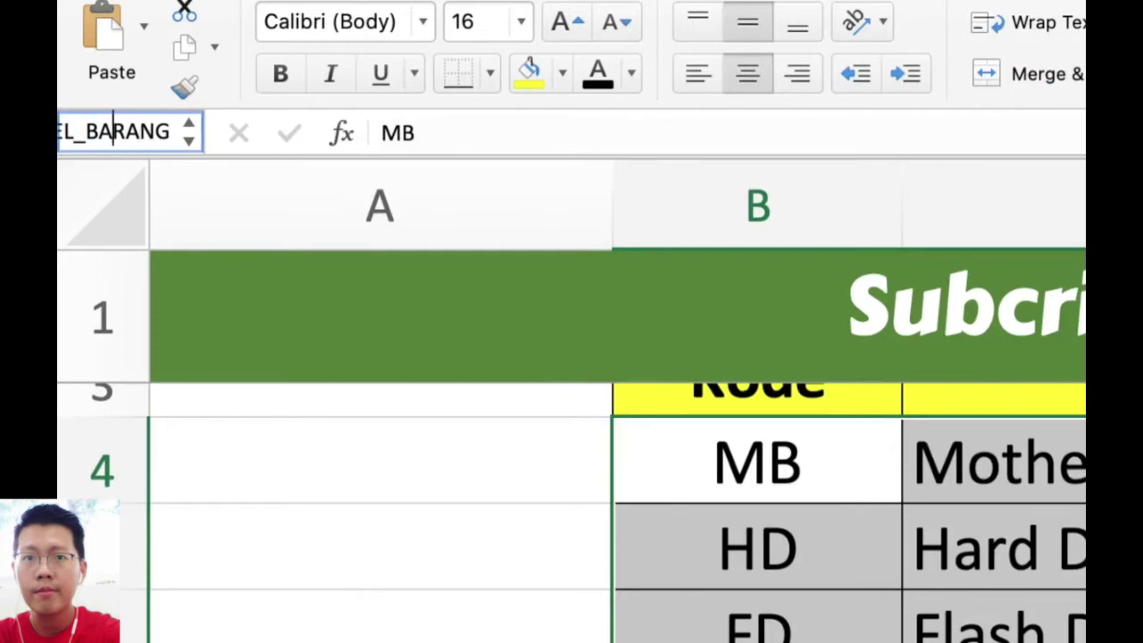
pyautogui.press('Left')
pyautogui.press('Left')
pyautogui.press('Left')
pyautogui.press('Left')
pyautogui.press('Left')
pyautogui.press('Left')
pyautogui.press('Left')
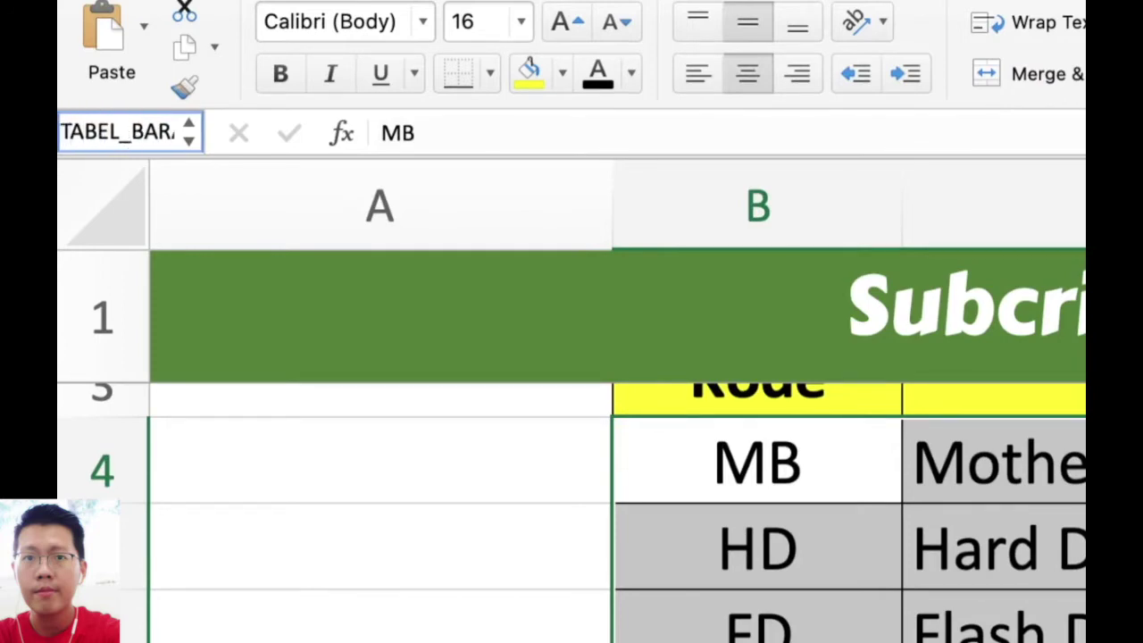
pyautogui.press('Right')
pyautogui.press('Right')
pyautogui.press('Right')
pyautogui.press('Right')
pyautogui.press('Right')
pyautogui.press('Right')
pyautogui.press('Right')
pyautogui.press('Right')
pyautogui.press('Right')
pyautogui.press('Right')
pyautogui.press('Right')
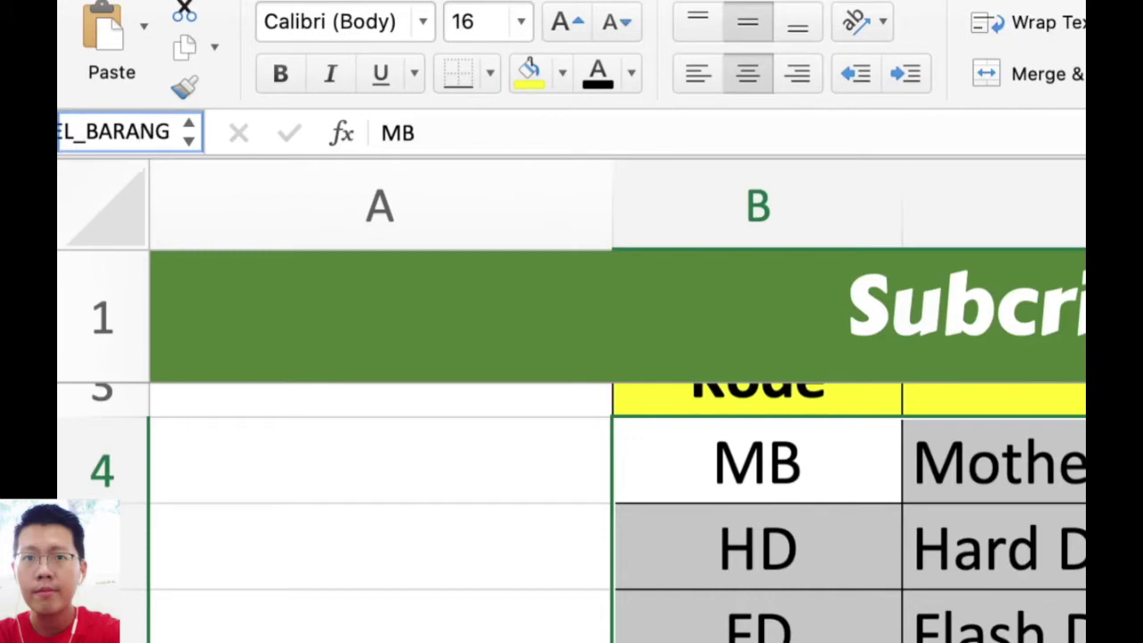
pyautogui.press('Left')
pyautogui.press('Left')
pyautogui.press('Left')
pyautogui.press('Left')
pyautogui.press('Left')
pyautogui.press('Left')
pyautogui.press('Left')
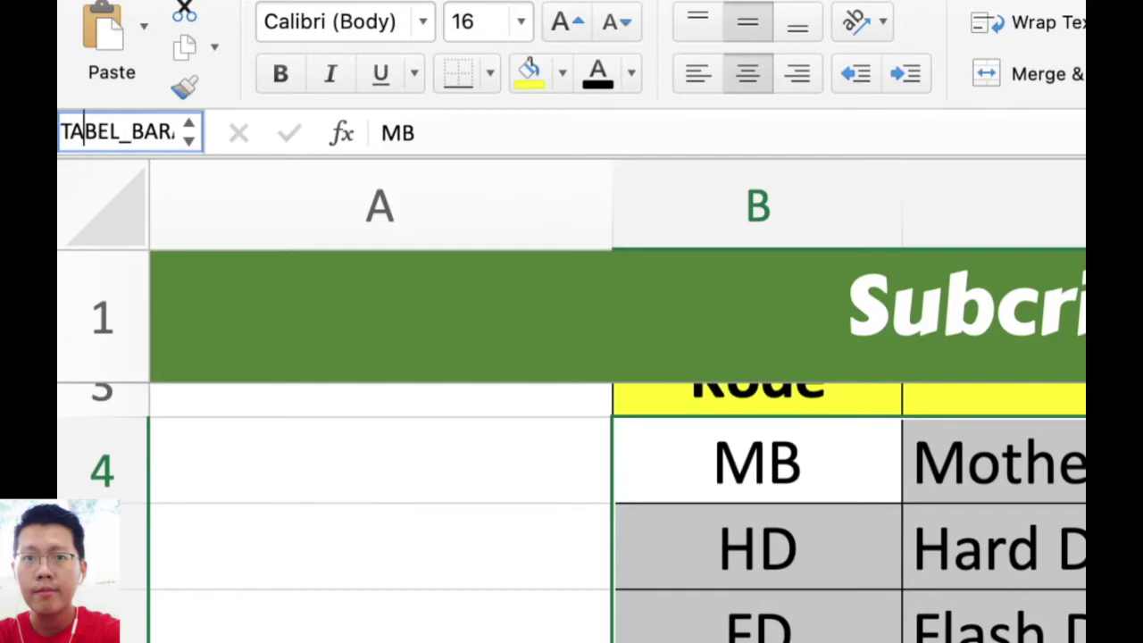
pyautogui.press('Return')
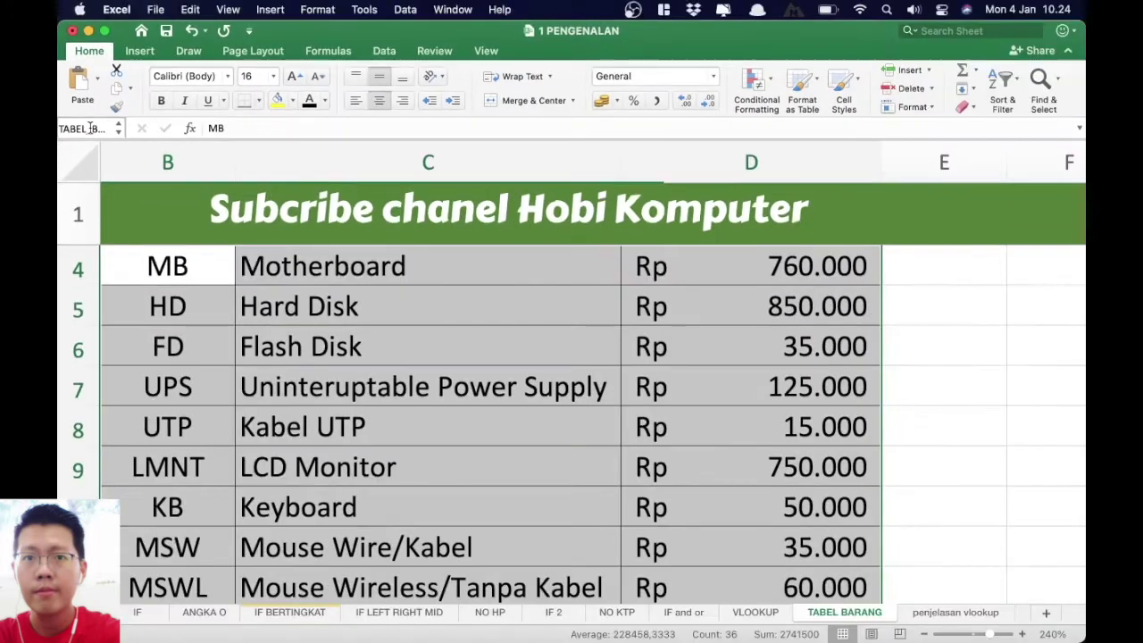
pyautogui.hscroll(-2, 669, 348)
pyautogui.scroll(-1, 670, 348)
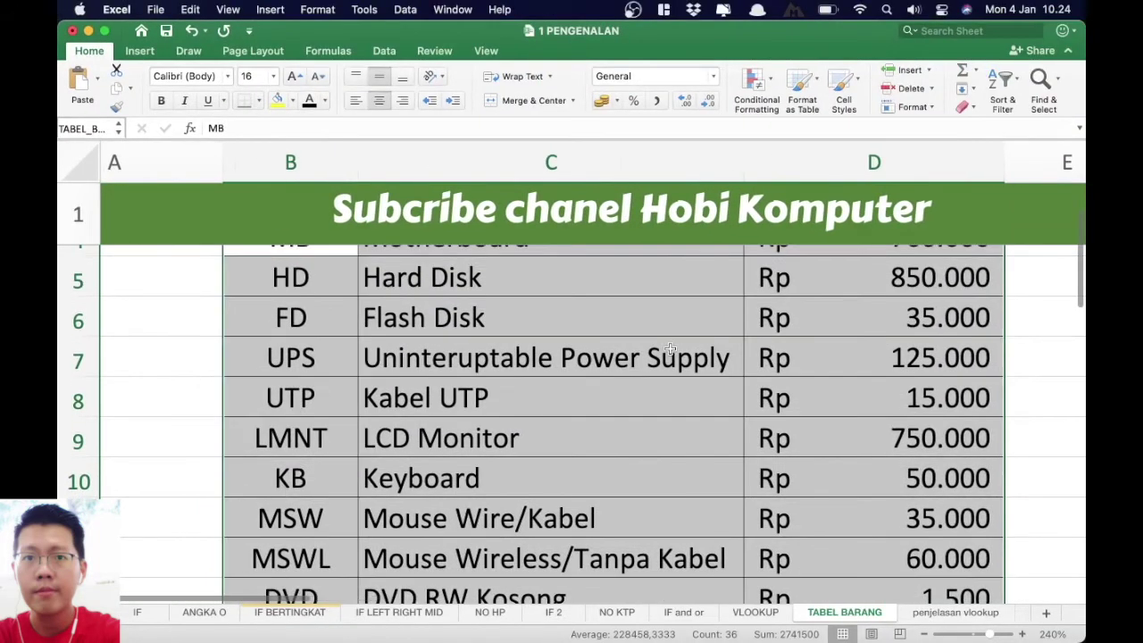
pyautogui.scroll(3, 670, 349)
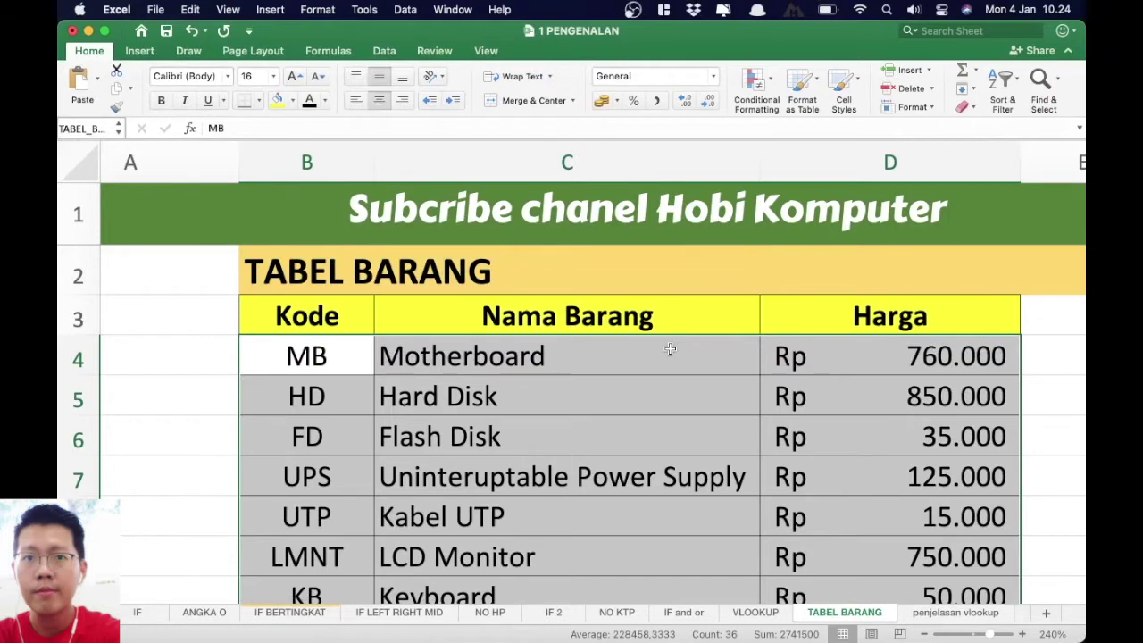
# Walk through D6's =VLOOKUP(C6;TABEL_BARANG;2;0) arguments and commit it, returning Motherboard.
pyautogui.click(755, 613)
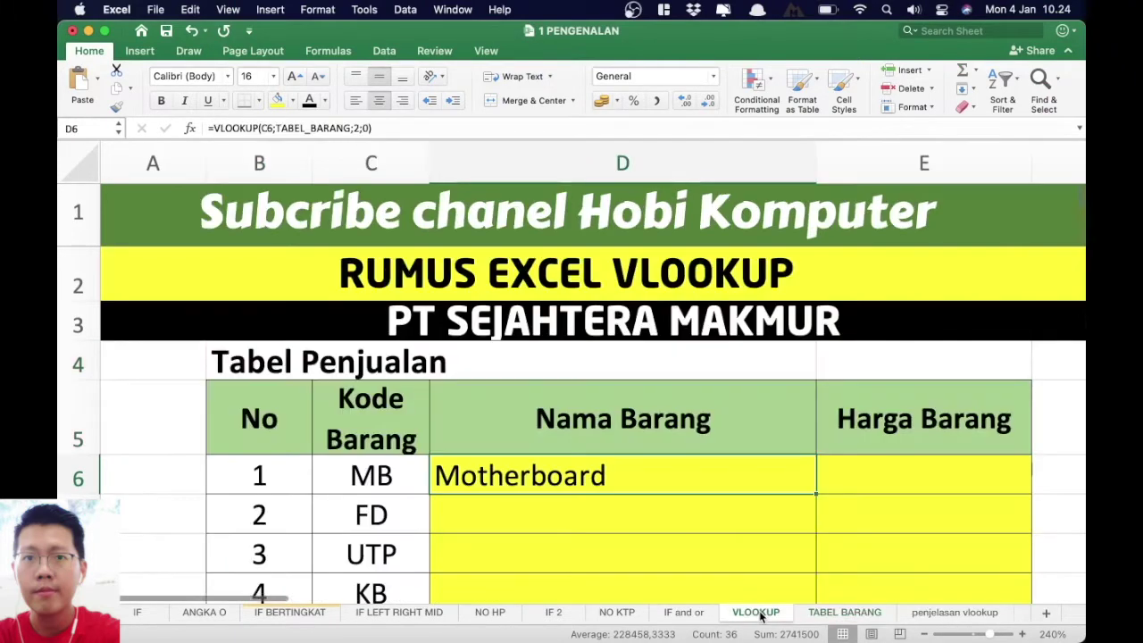
pyautogui.doubleClick(495, 476)
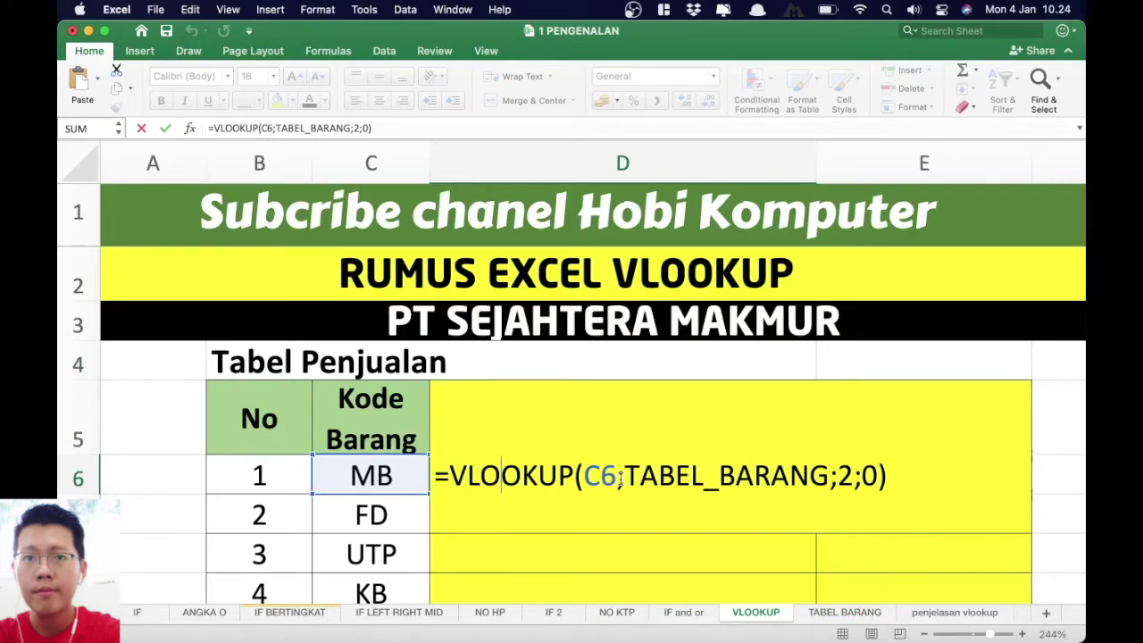
pyautogui.moveTo(625, 475); pyautogui.dragTo(827, 479)
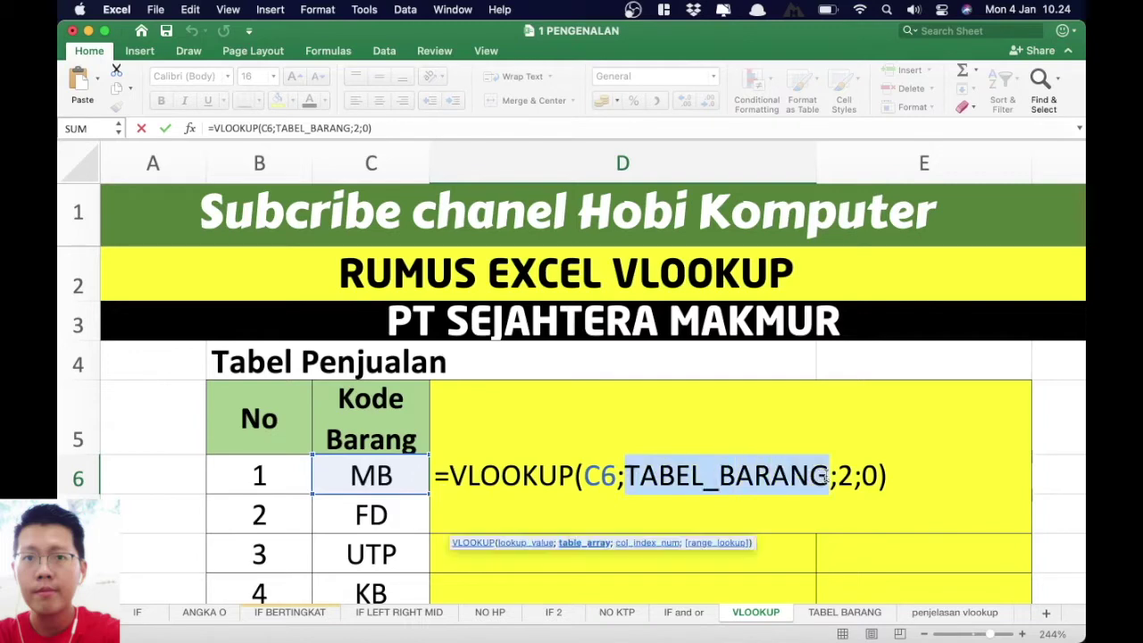
pyautogui.click(659, 477)
pyautogui.moveTo(623, 475); pyautogui.dragTo(823, 479)
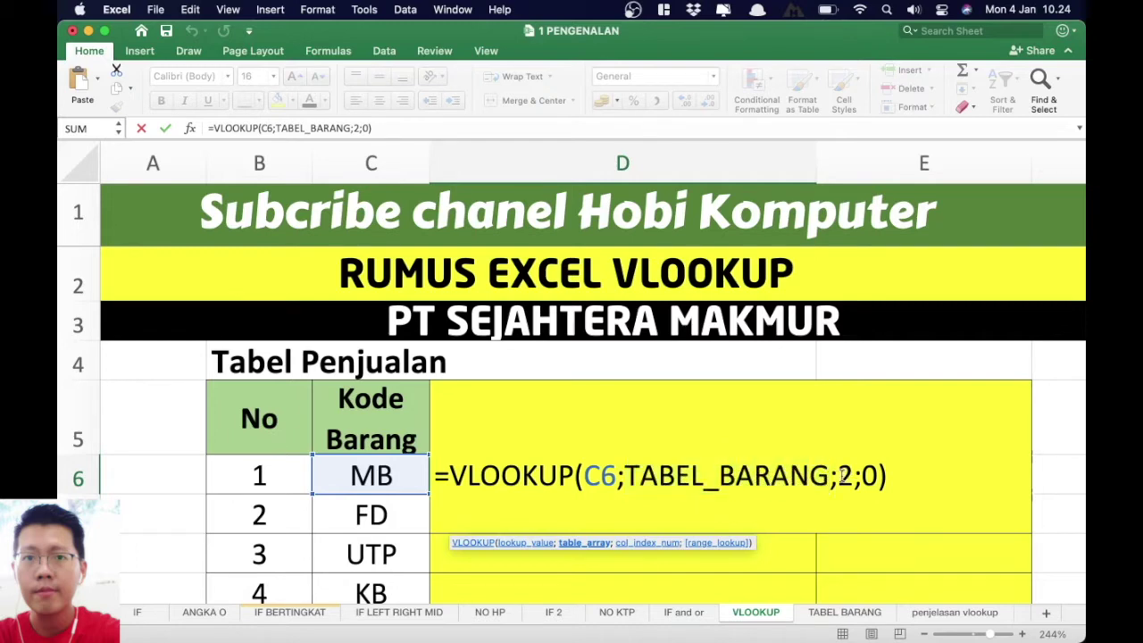
pyautogui.doubleClick(849, 476)
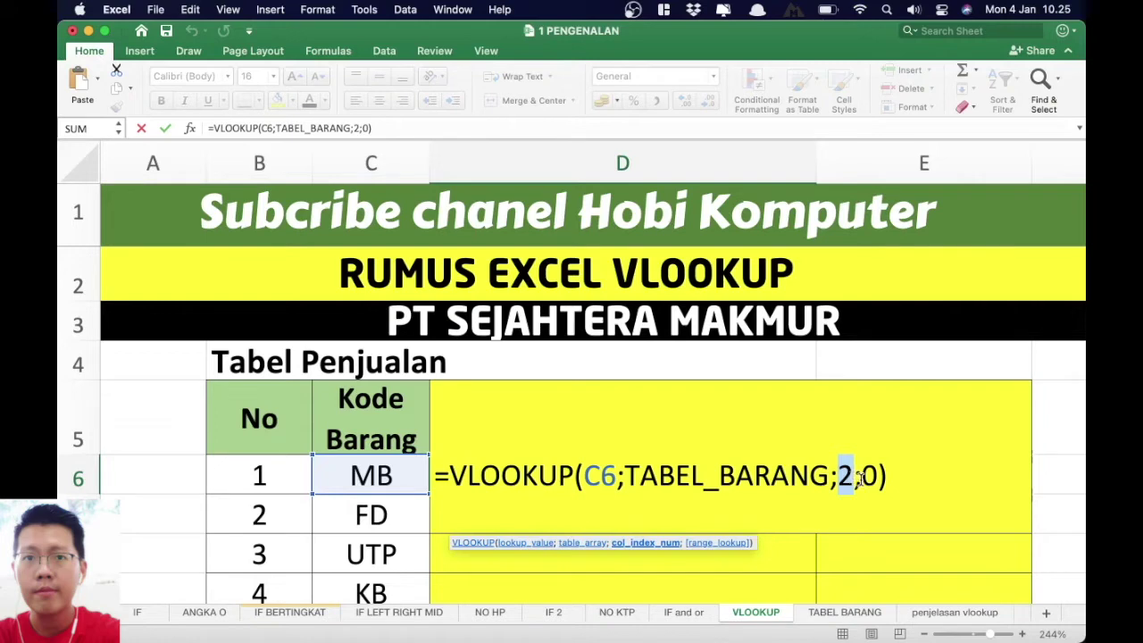
pyautogui.click(860, 476)
pyautogui.moveTo(860, 476); pyautogui.dragTo(875, 478)
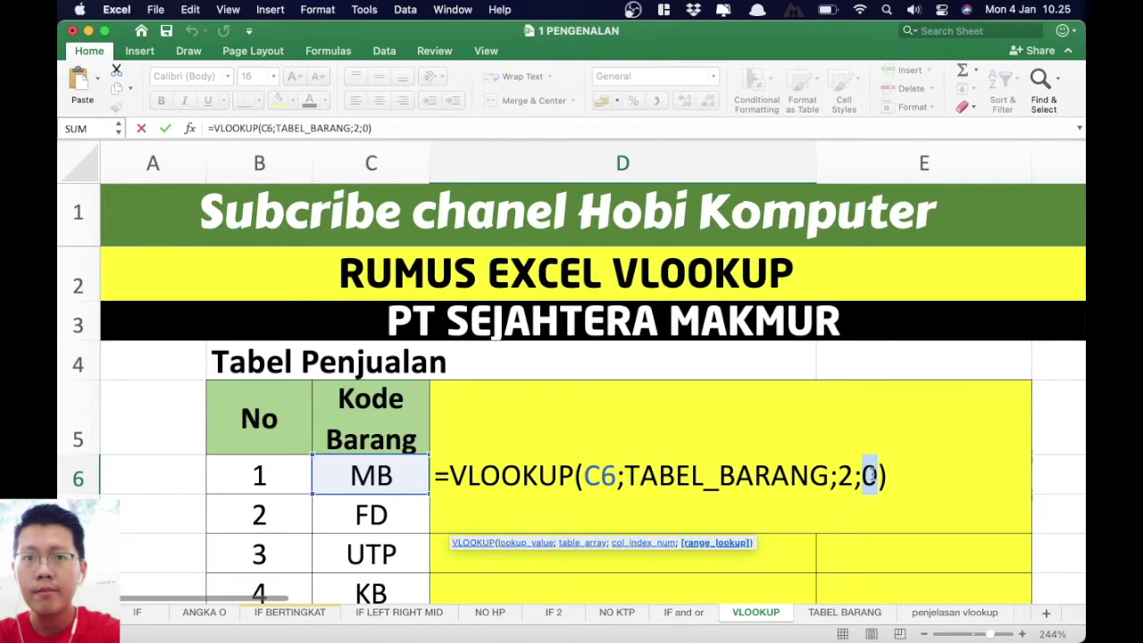
pyautogui.click(887, 479)
pyautogui.moveTo(887, 478); pyautogui.dragTo(440, 479)
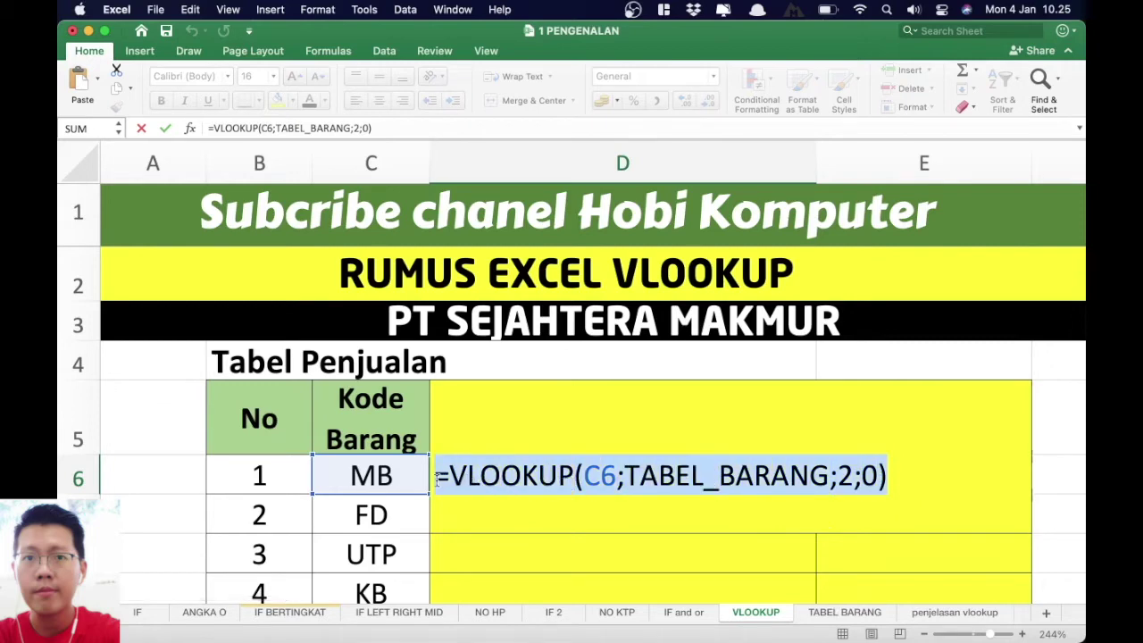
pyautogui.press('Return')
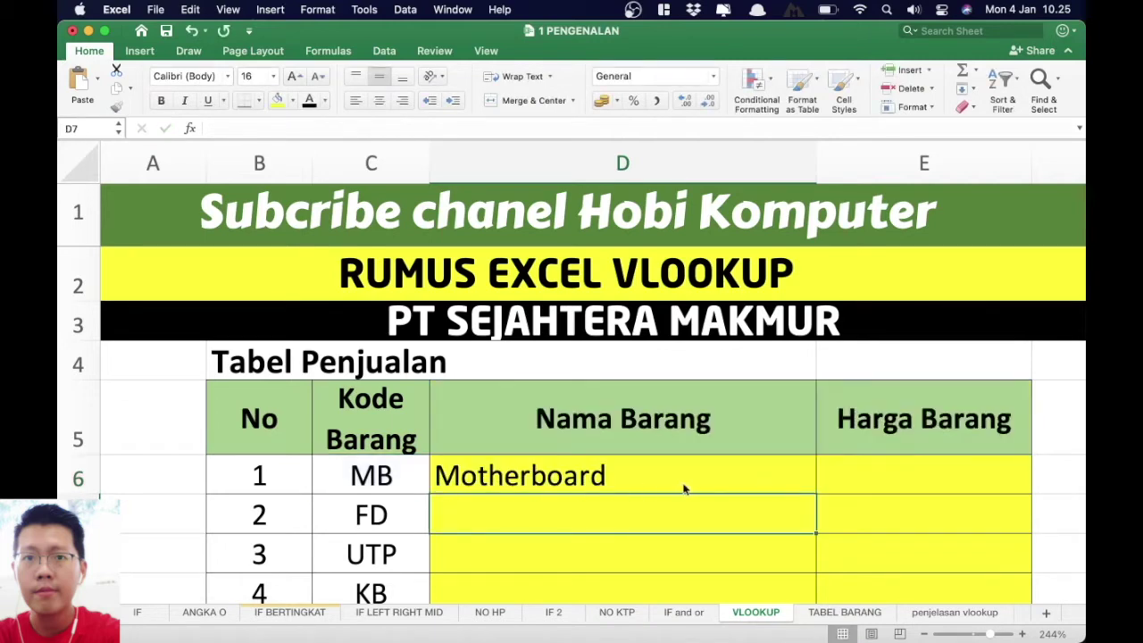
# Fill the D6 item-name lookup formula down through D15 with Ctrl+D.
pyautogui.click(647, 460)
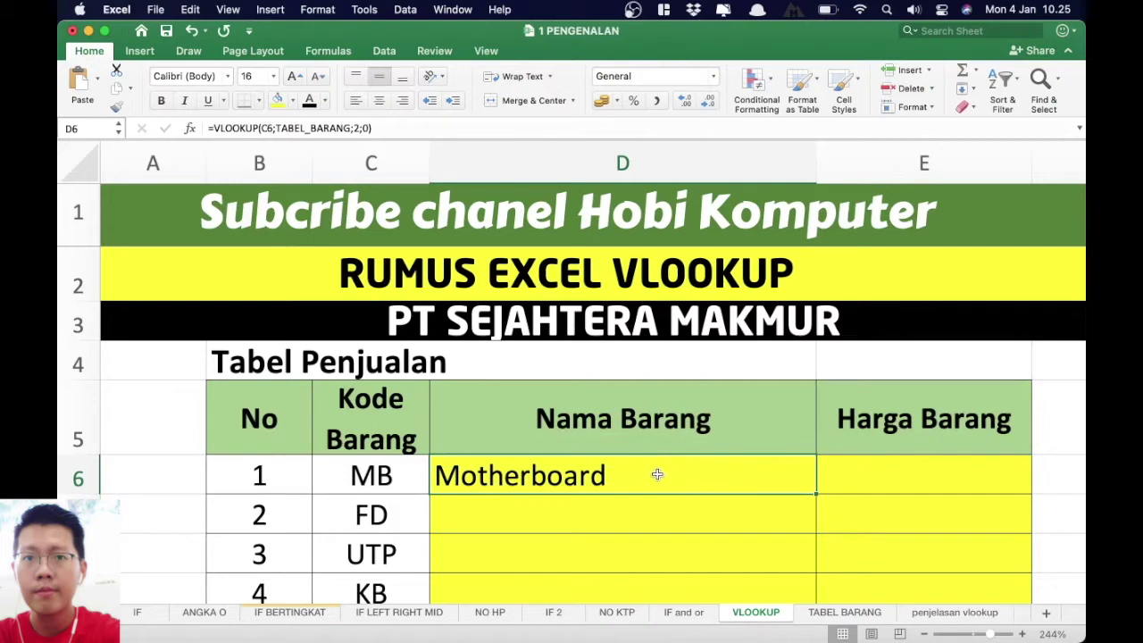
pyautogui.moveTo(657, 474)
pyautogui.mouseDown()
pyautogui.moveTo(808, 555)
pyautogui.moveTo(629, 516)
pyautogui.mouseUp()
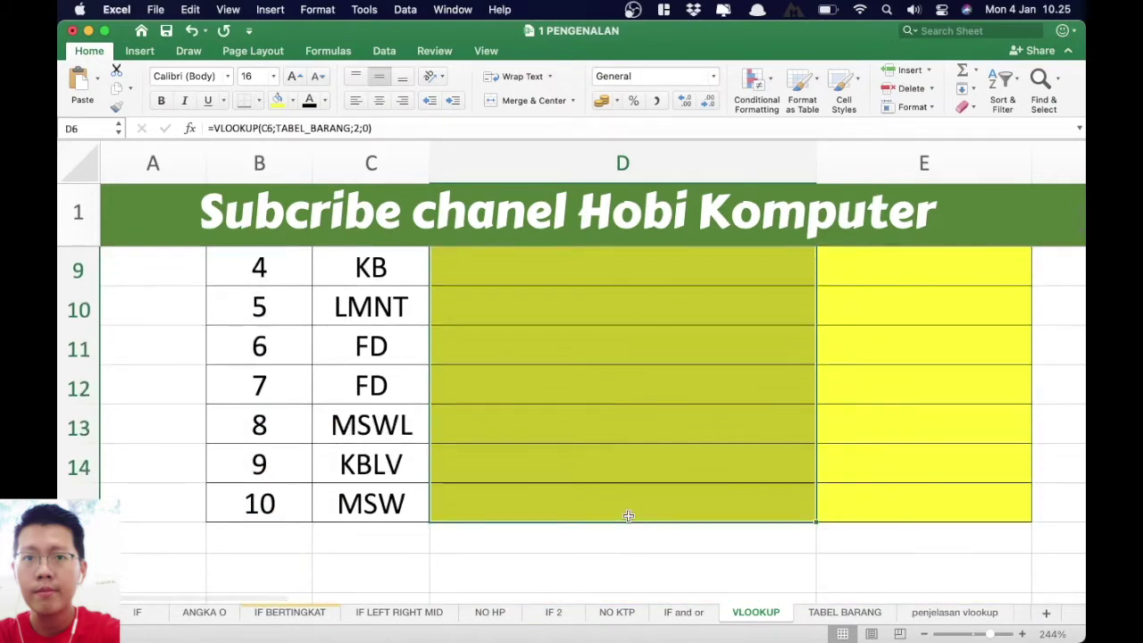
pyautogui.hotkey('ctrl', 'd')
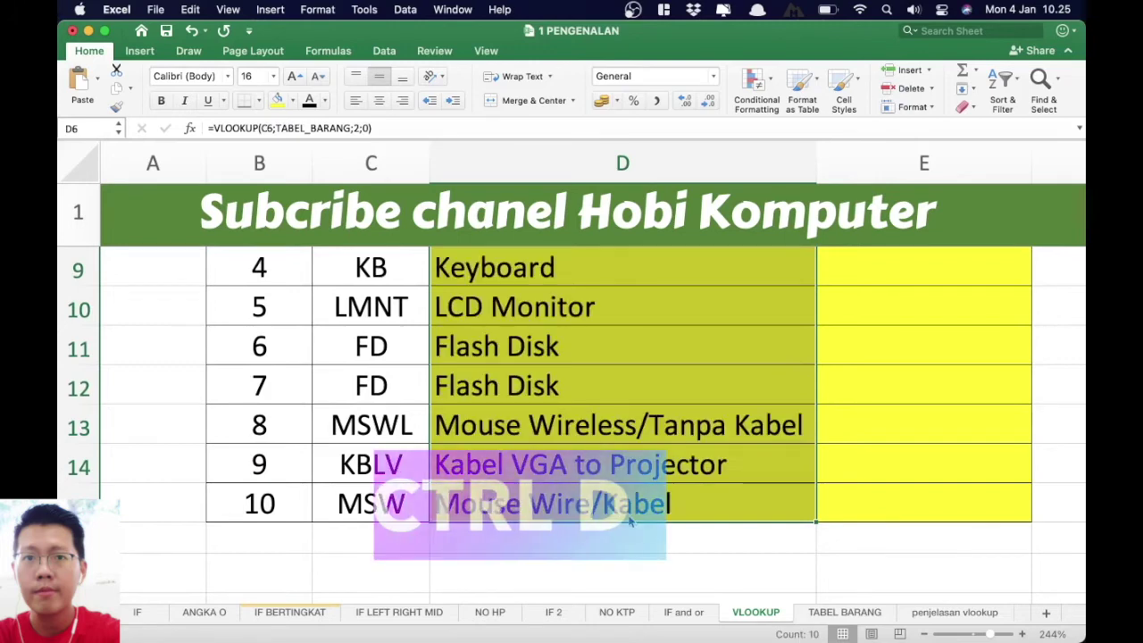
# Check the references in the filled lookup formulas of D6 and D7.
pyautogui.scroll(5, 630, 522)
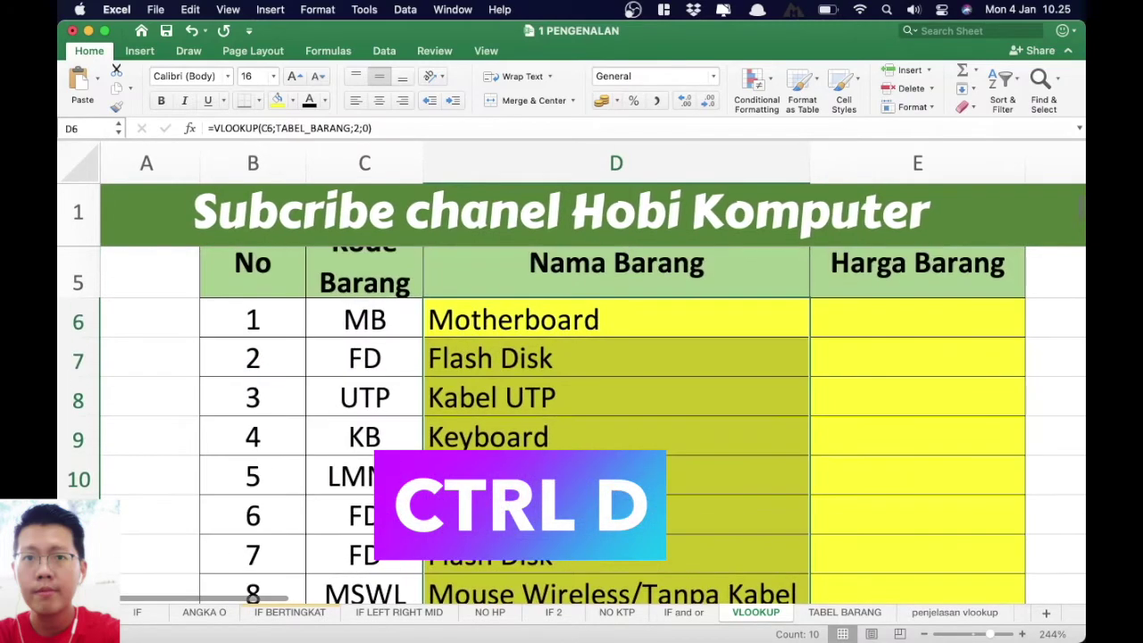
pyautogui.click(628, 357)
pyautogui.click(616, 319)
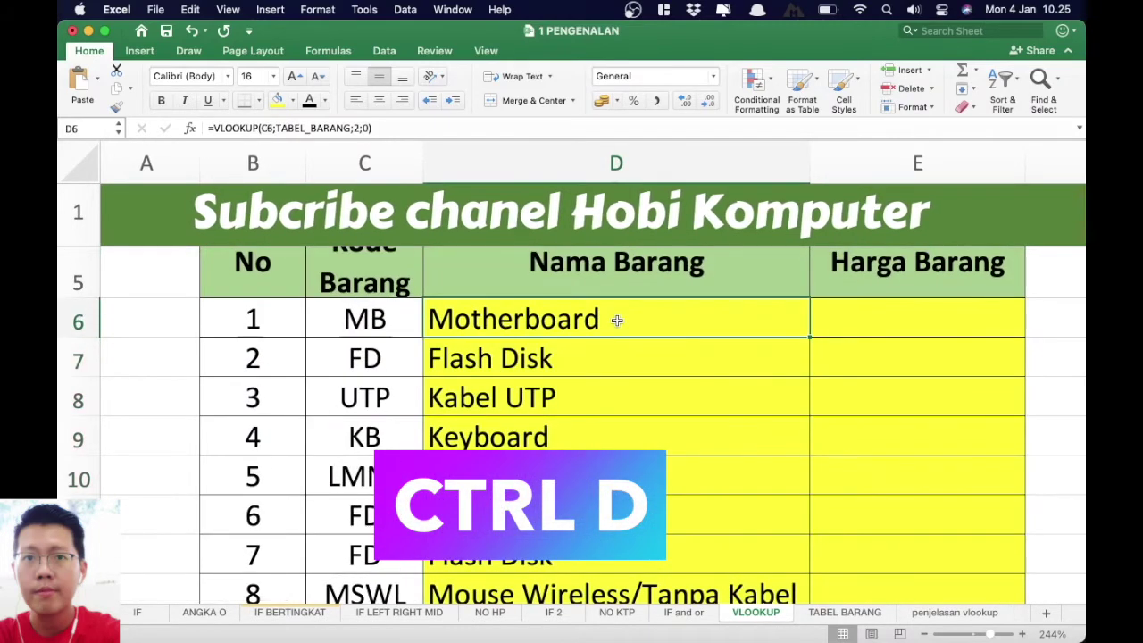
pyautogui.doubleClick(616, 320)
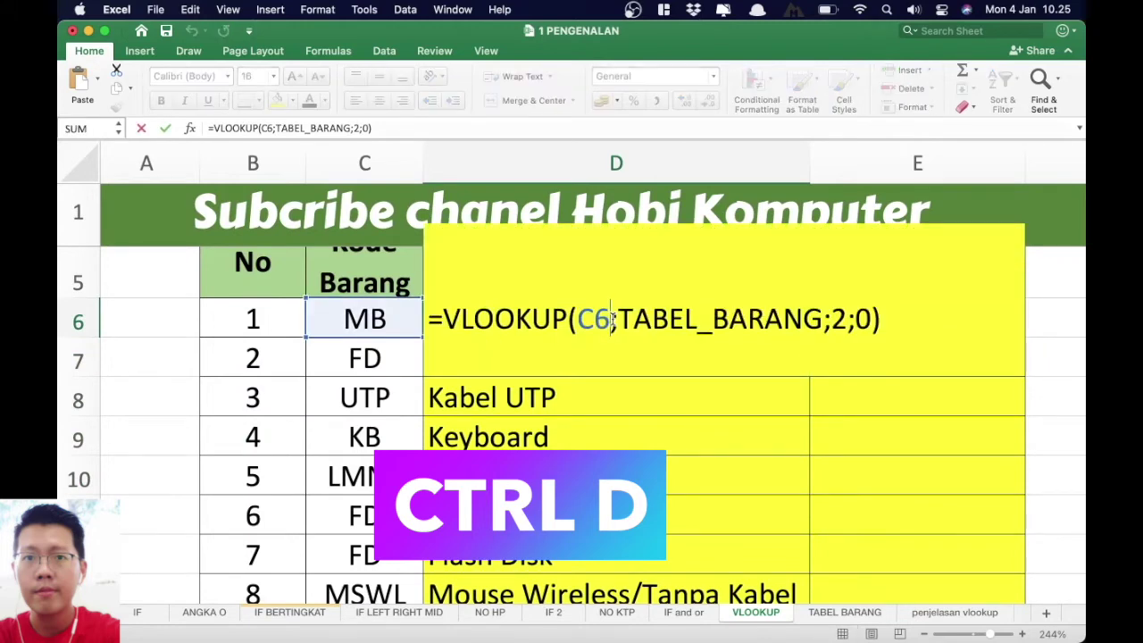
pyautogui.press('Escape')
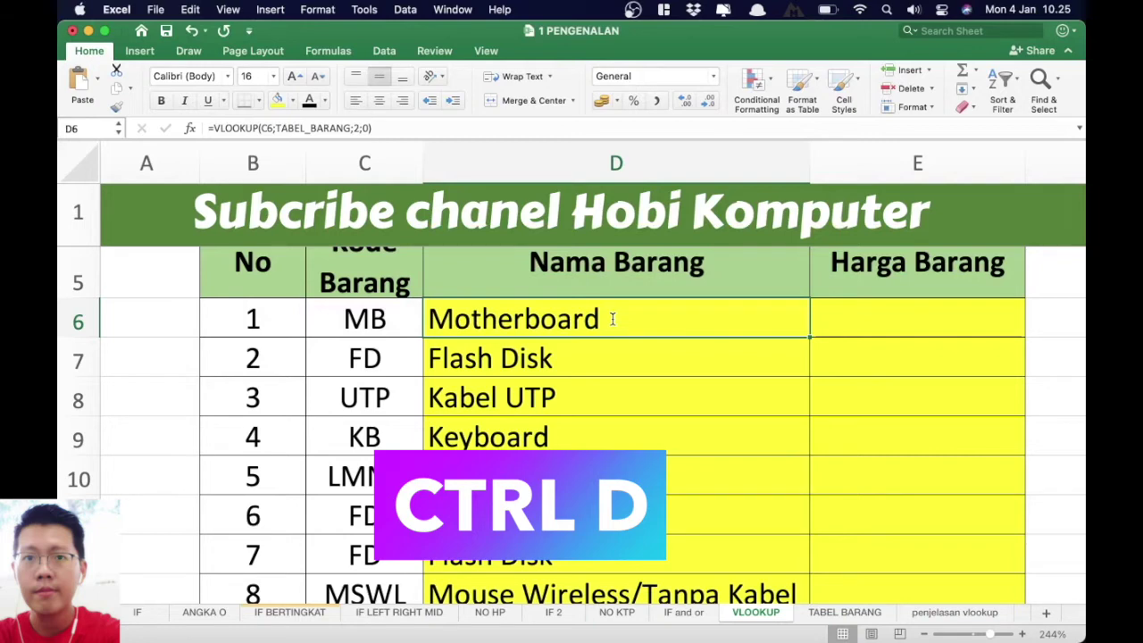
pyautogui.click(609, 362)
pyautogui.click(619, 310)
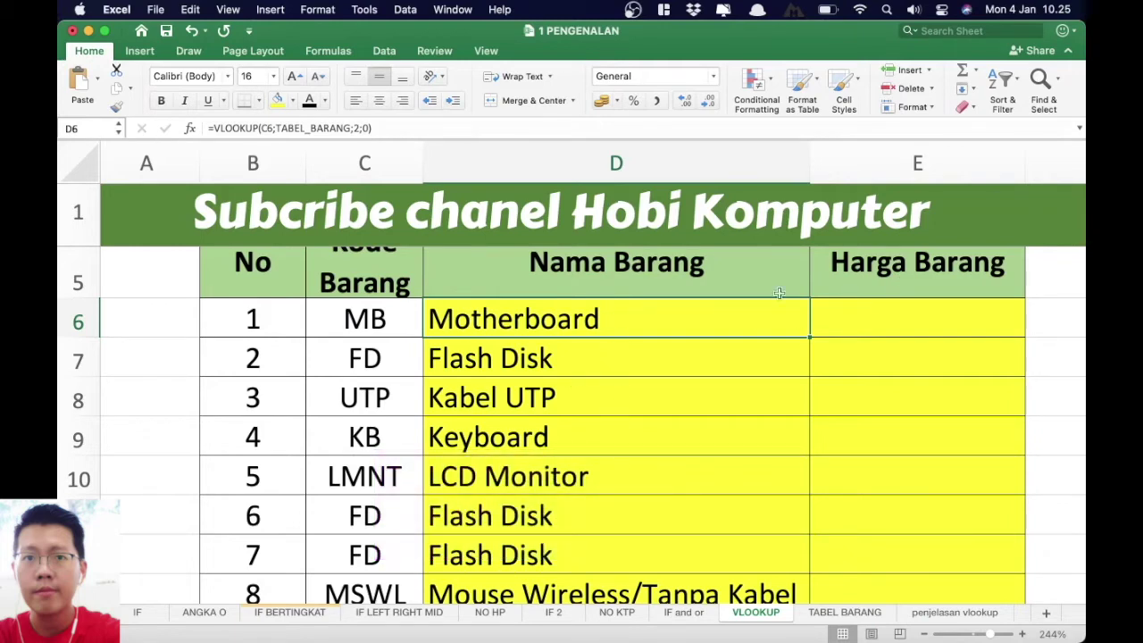
pyautogui.click(940, 318)
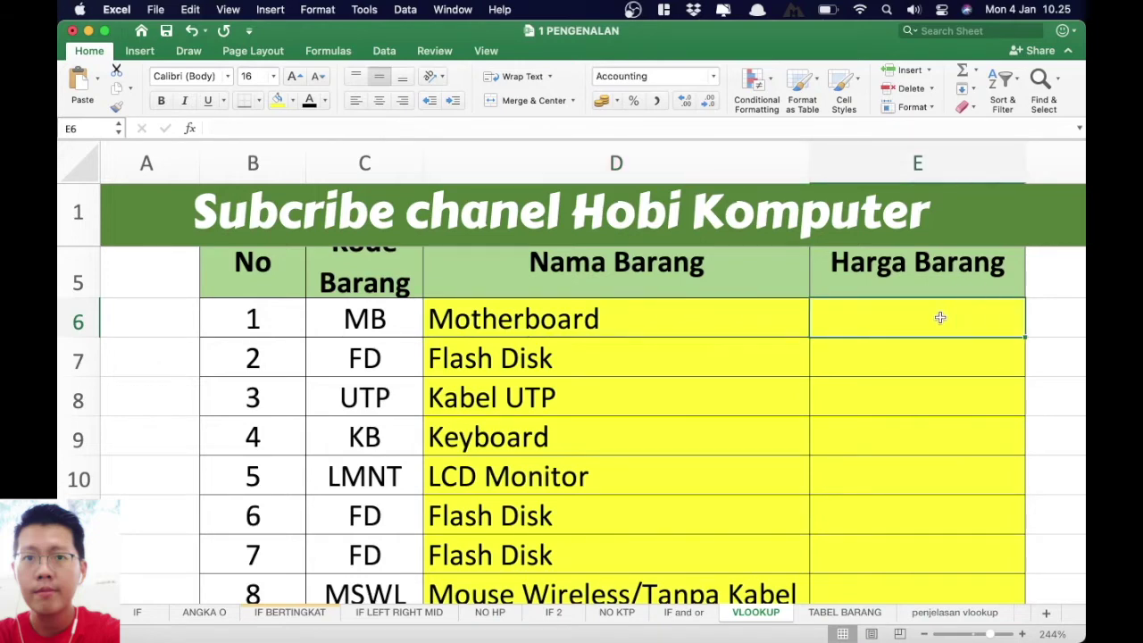
# Copy D6's formula into E6 and change the column index to 3, returning 760000.
pyautogui.click(658, 303)
pyautogui.press('super+c')
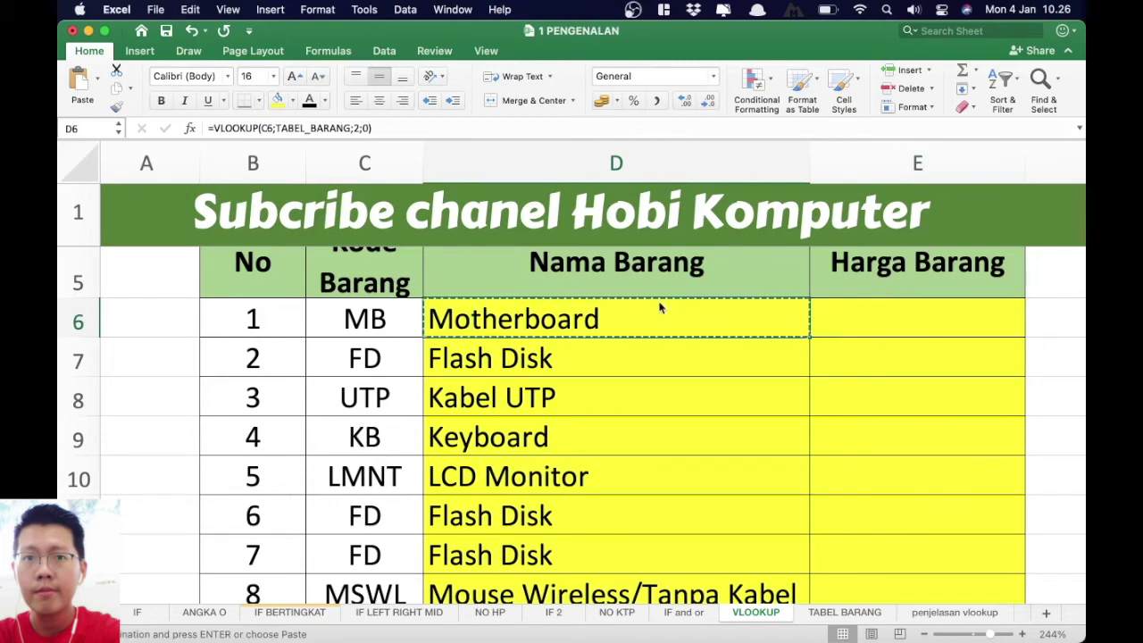
pyautogui.click(915, 318)
pyautogui.press('super+v')
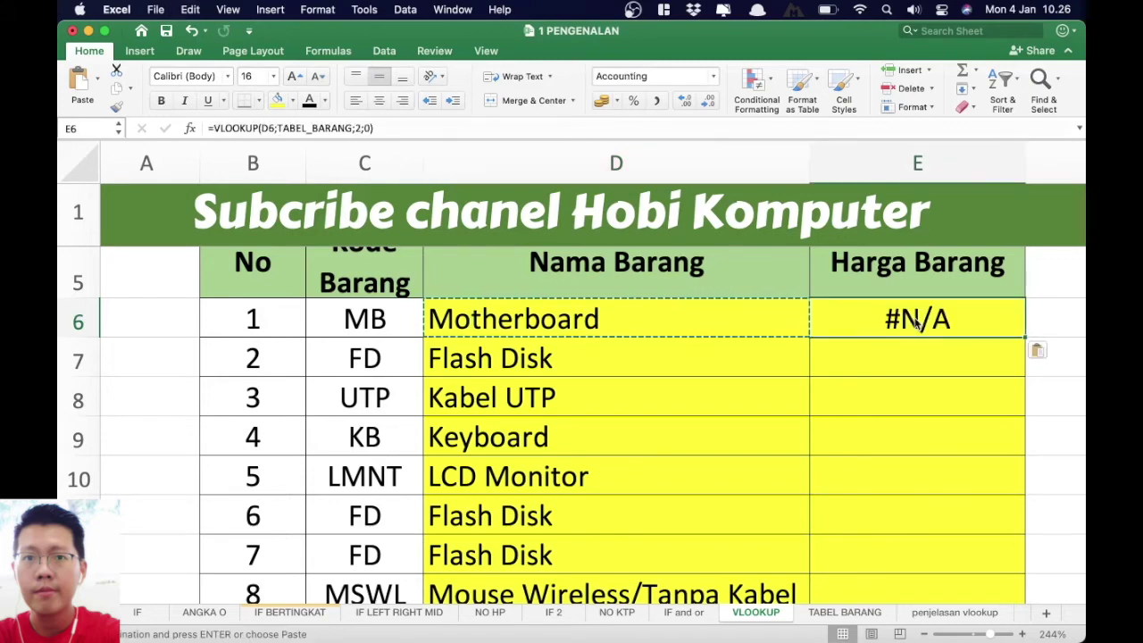
pyautogui.doubleClick(914, 319)
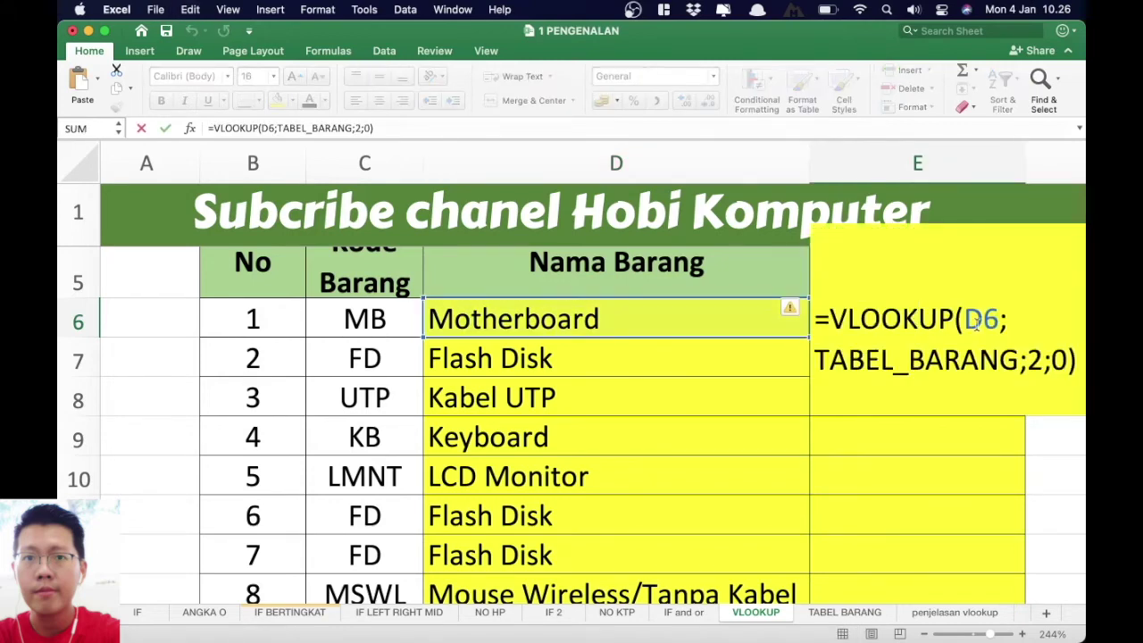
pyautogui.moveTo(1000, 320); pyautogui.dragTo(984, 320)
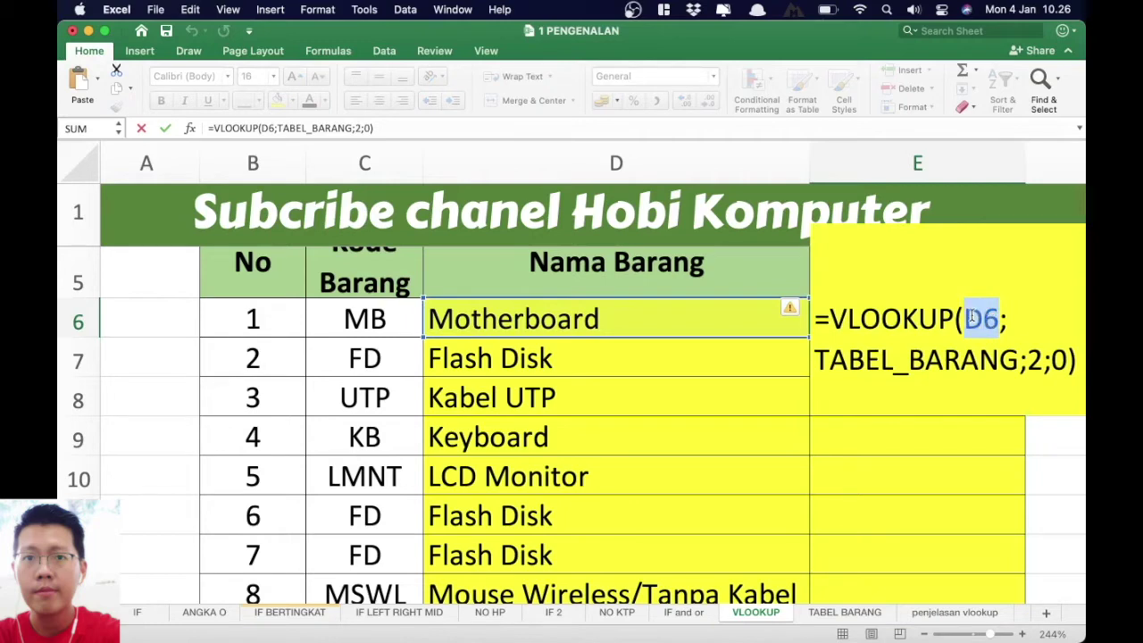
pyautogui.click(341, 311)
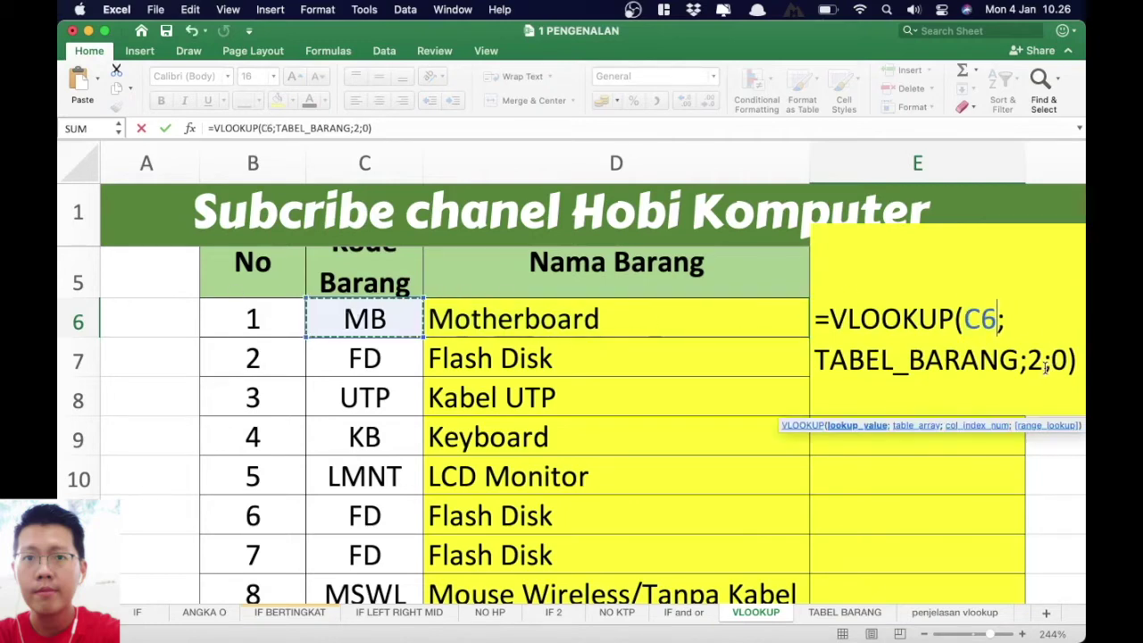
pyautogui.moveTo(1042, 360); pyautogui.dragTo(1028, 359)
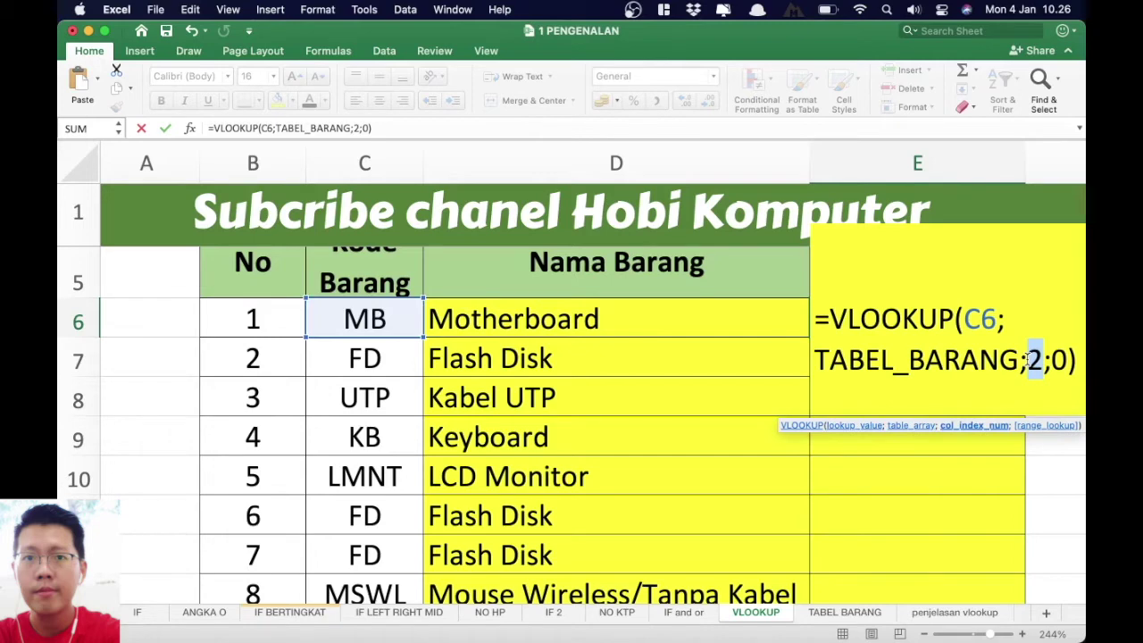
pyautogui.write('3')
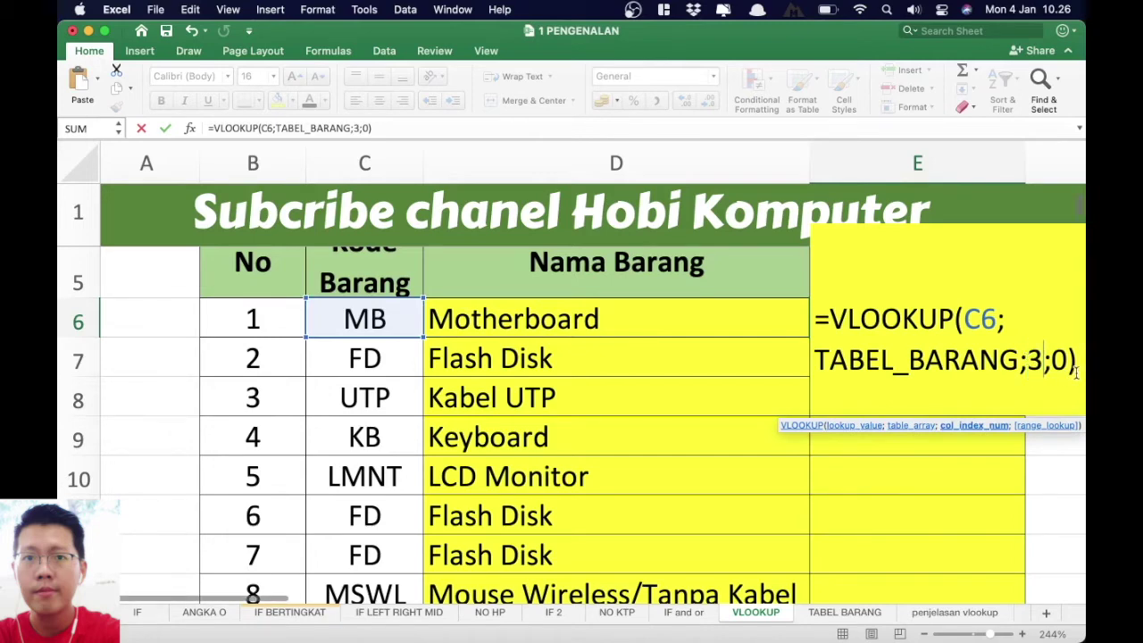
pyautogui.press('Return')
pyautogui.click(964, 312)
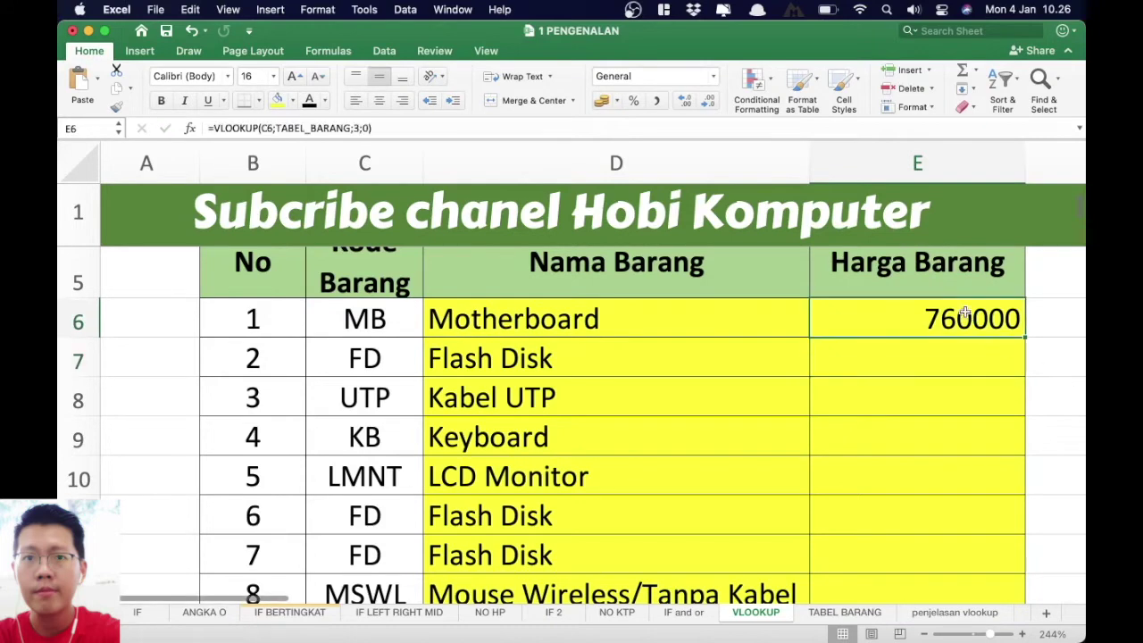
pyautogui.click(844, 613)
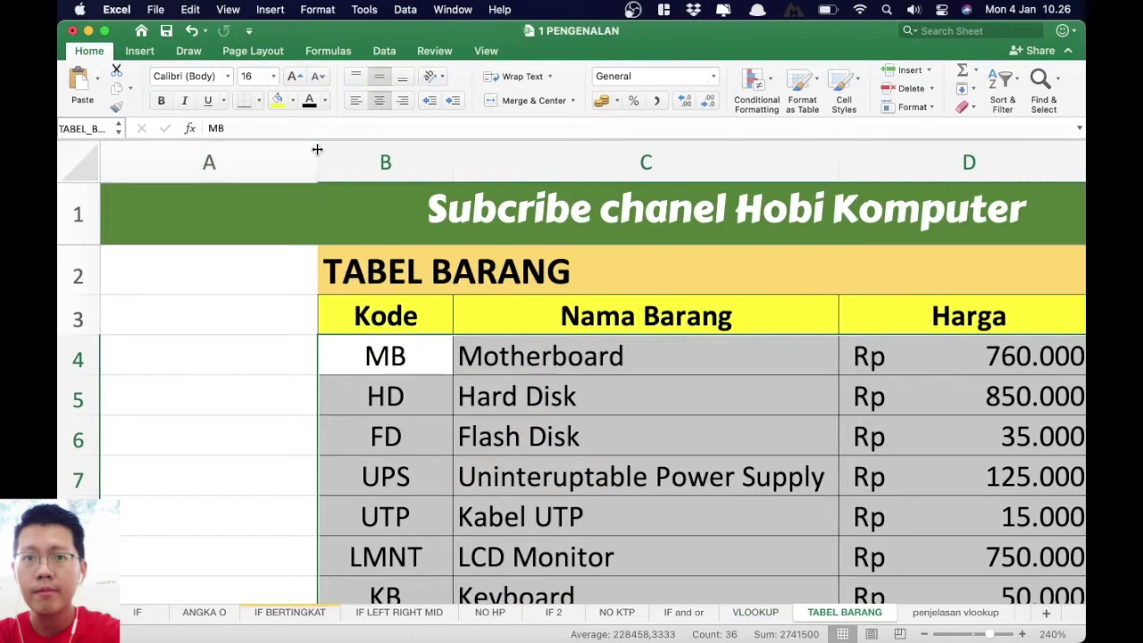
pyautogui.moveTo(317, 160); pyautogui.dragTo(216, 160)
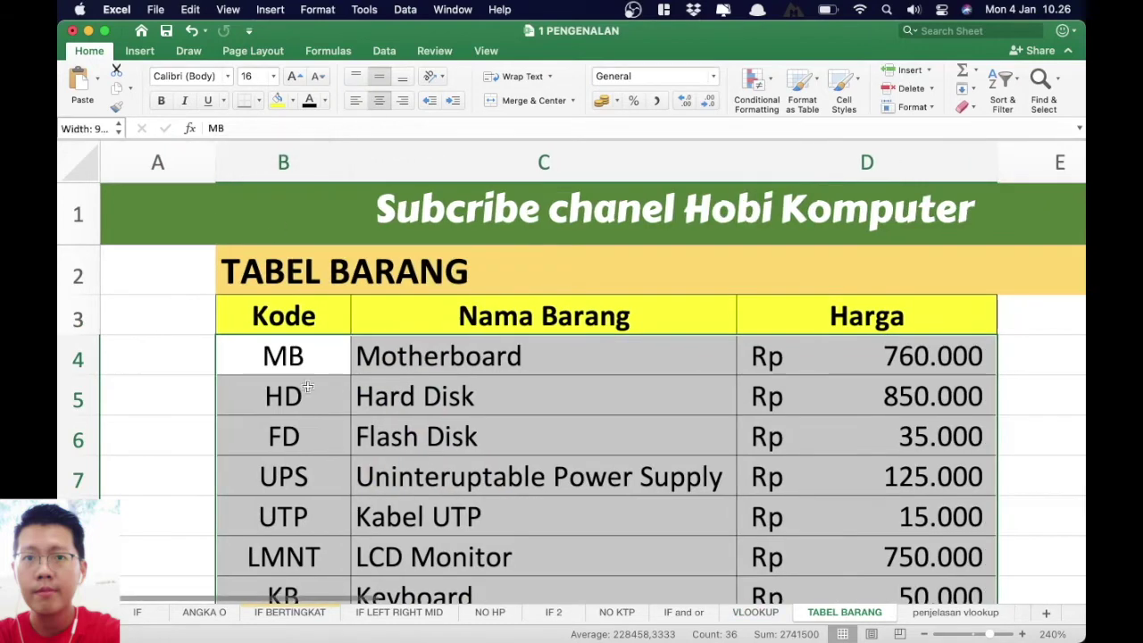
pyautogui.click(304, 319)
pyautogui.click(483, 316)
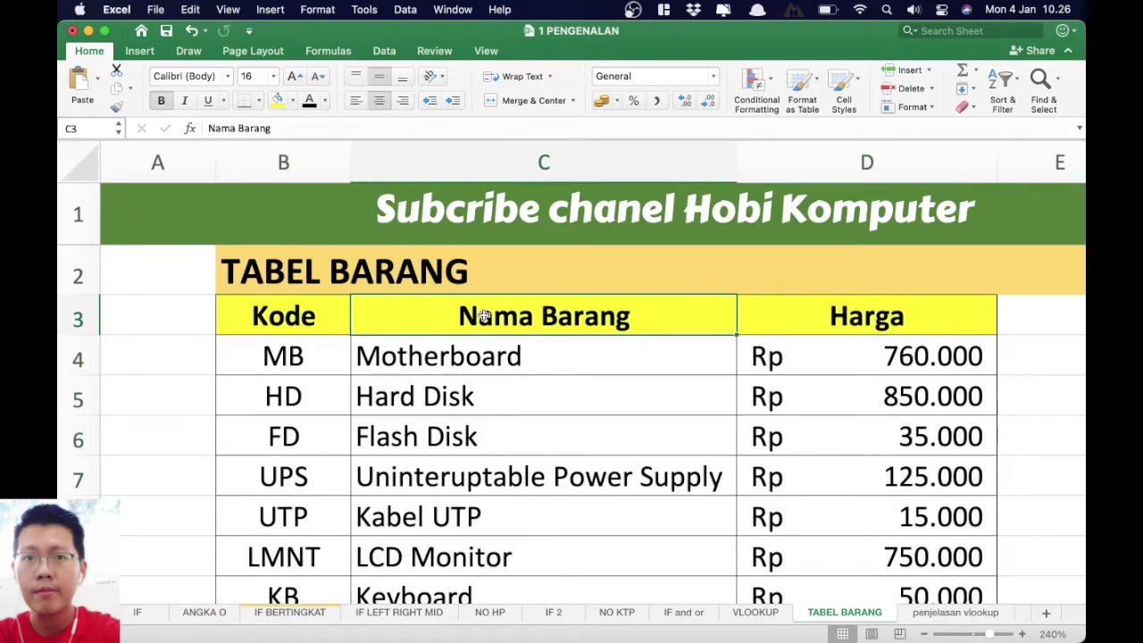
pyautogui.click(859, 297)
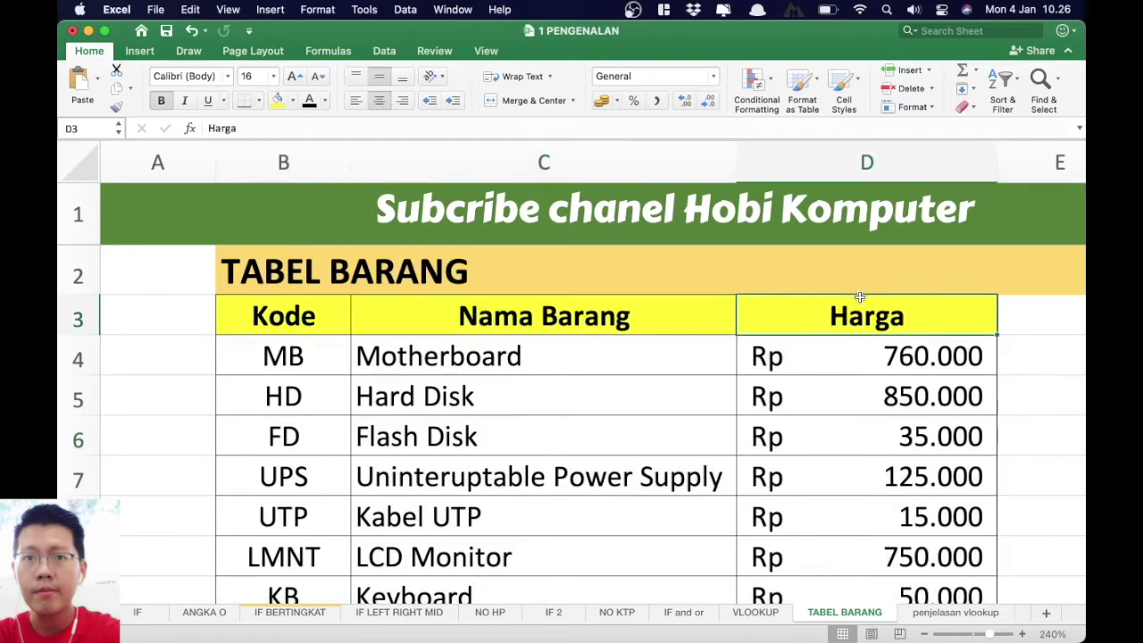
pyautogui.click(752, 616)
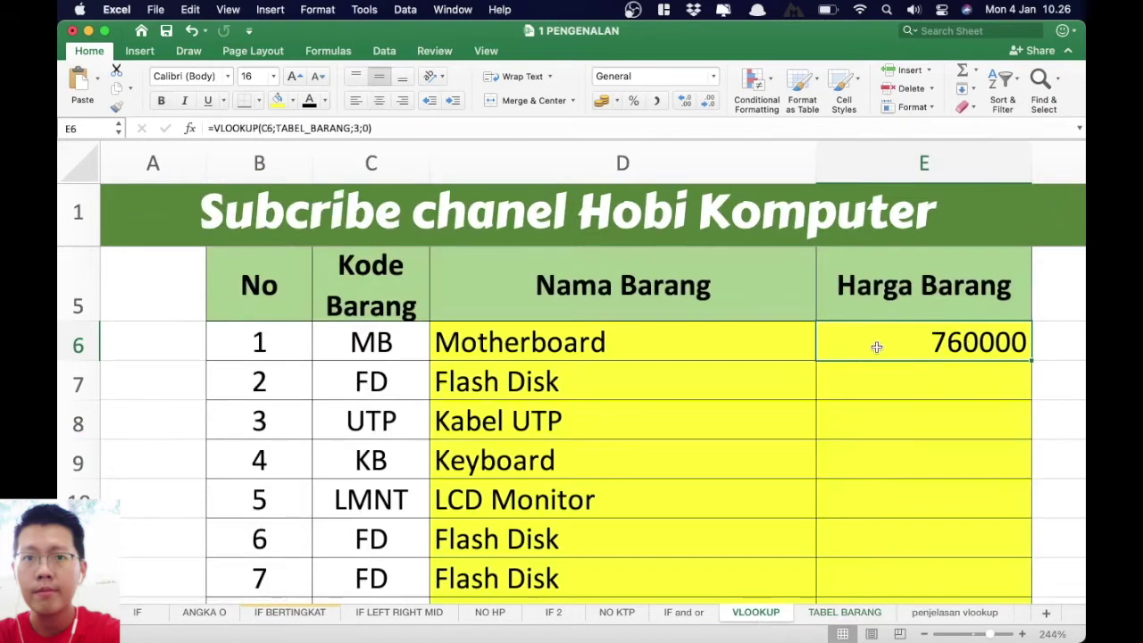
pyautogui.moveTo(875, 344); pyautogui.dragTo(882, 569)
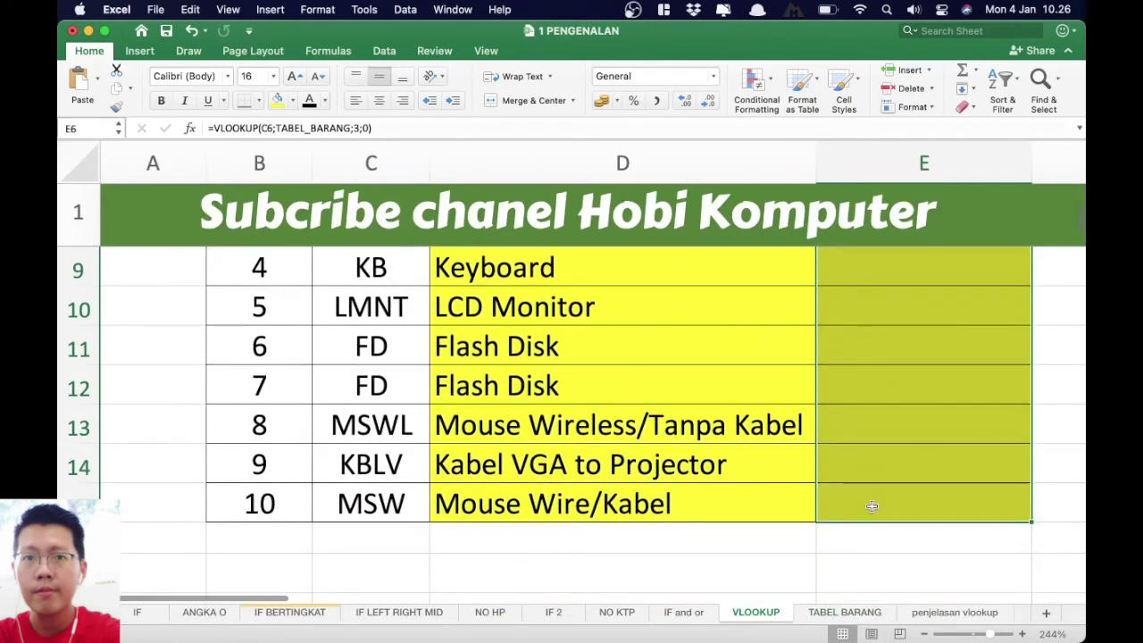
pyautogui.moveTo(881, 569); pyautogui.dragTo(872, 506)
pyautogui.hotkey('ctrl', 'd')
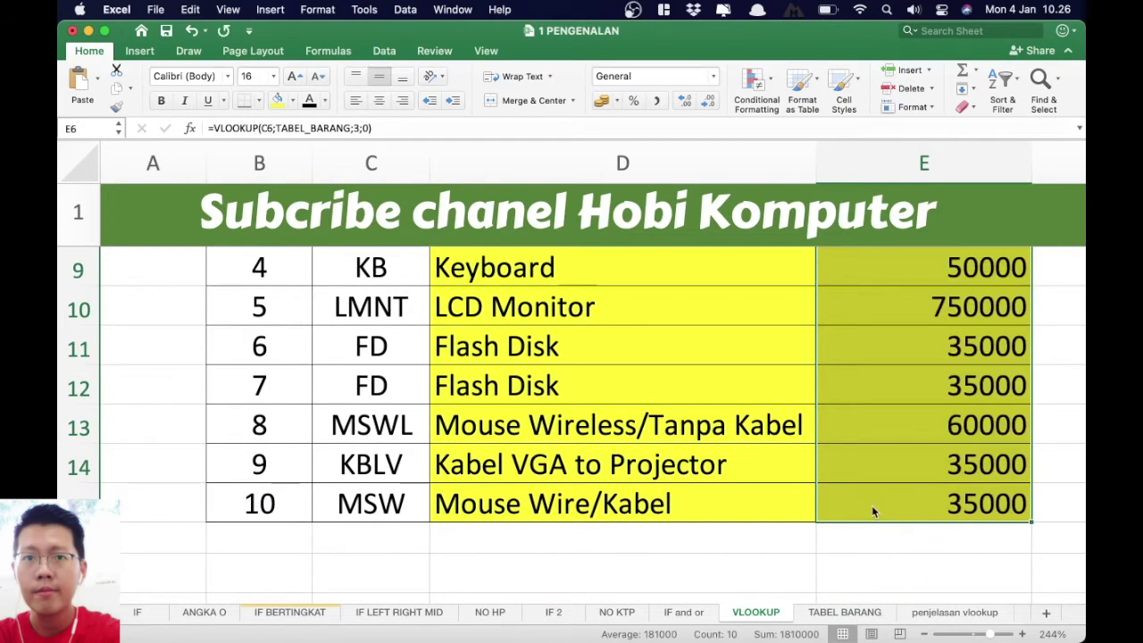
pyautogui.scroll(3, 872, 505)
pyautogui.scroll(2, 871, 506)
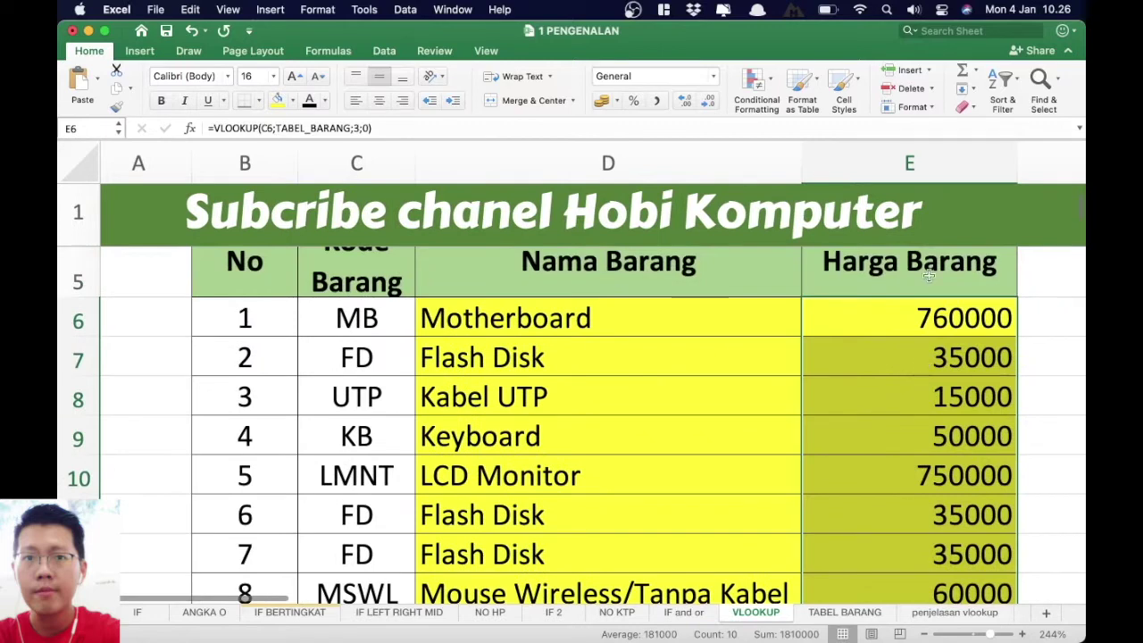
pyautogui.click(900, 309)
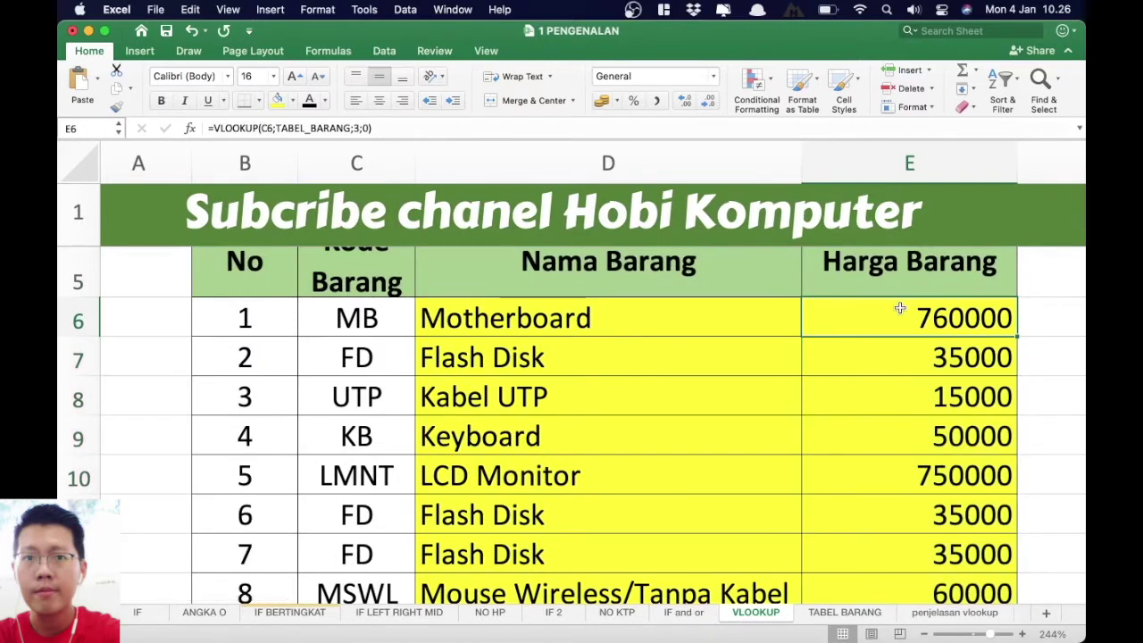
pyautogui.click(645, 340)
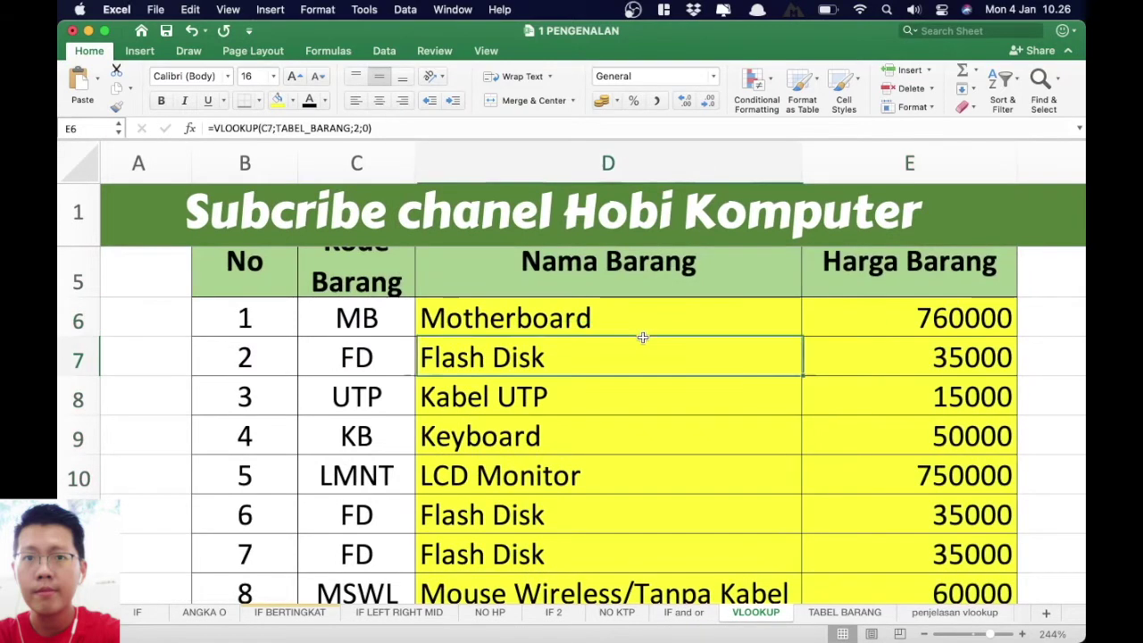
pyautogui.click(866, 310)
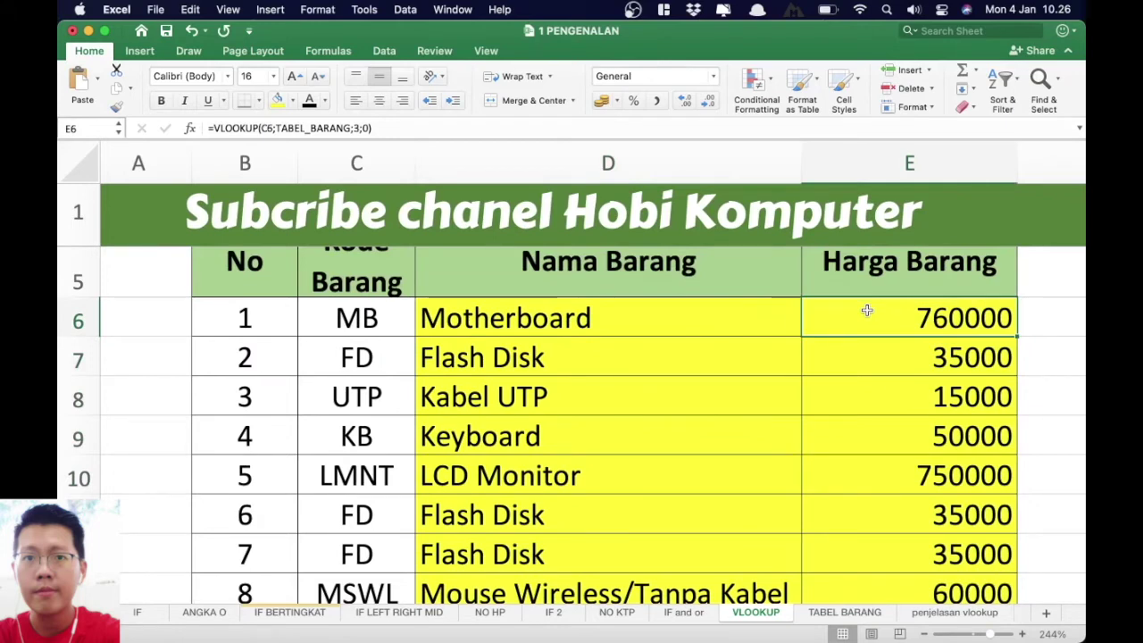
# Apply Comma Style to the Harga Barang prices in E6:E16 for thousand separators.
pyautogui.moveTo(866, 310)
pyautogui.mouseDown()
pyautogui.moveTo(879, 522)
pyautogui.moveTo(868, 493)
pyautogui.mouseUp()
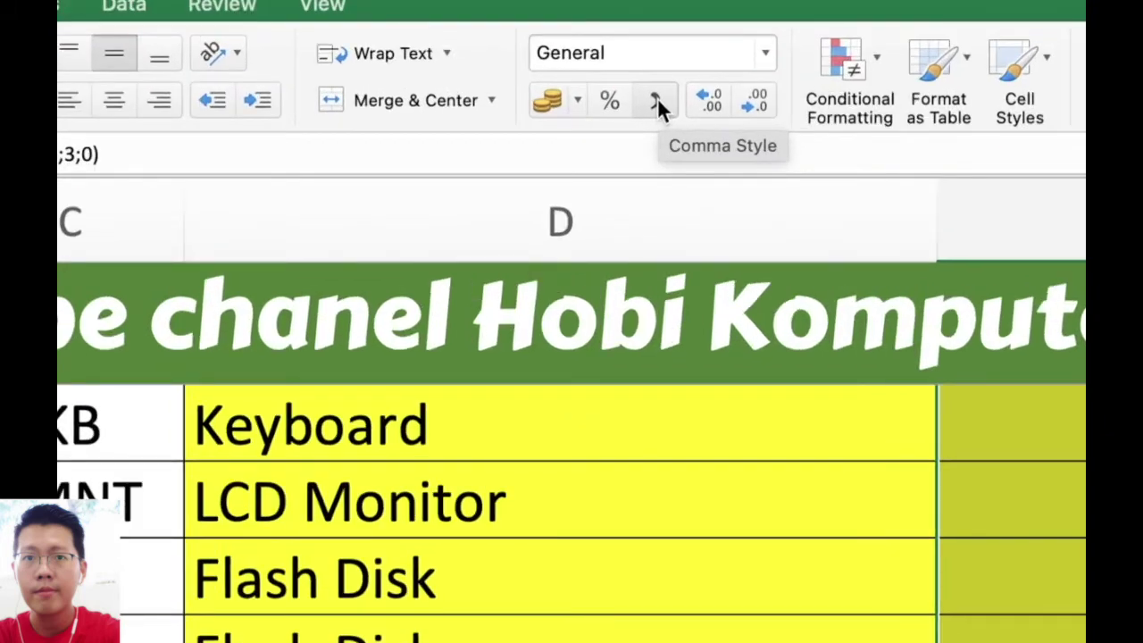
pyautogui.click(658, 97)
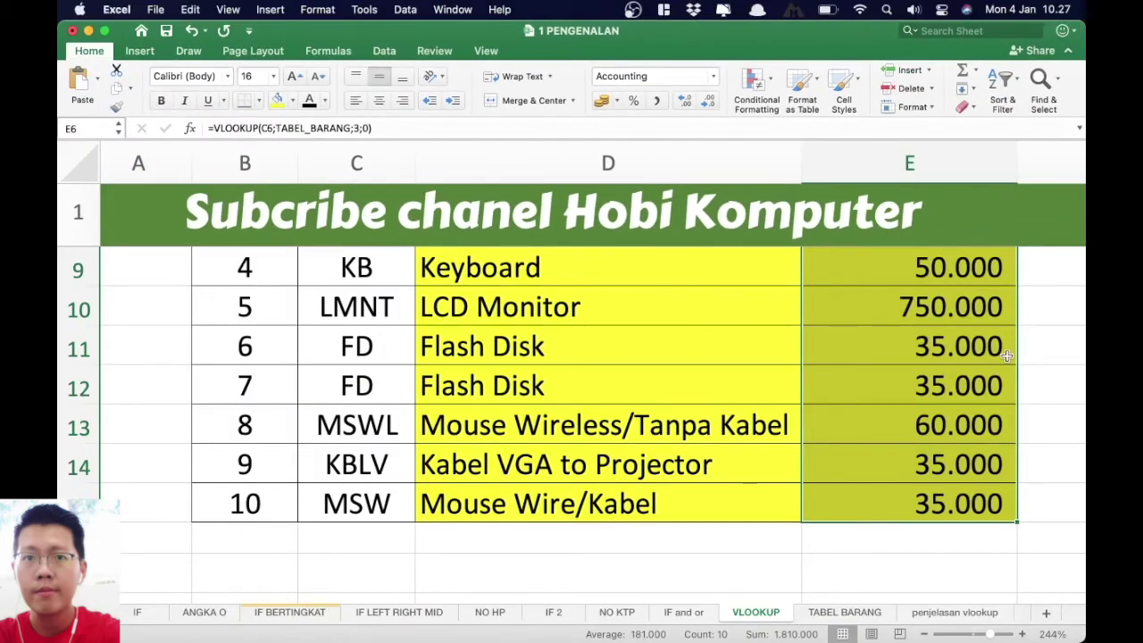
pyautogui.scroll(6, 988, 438)
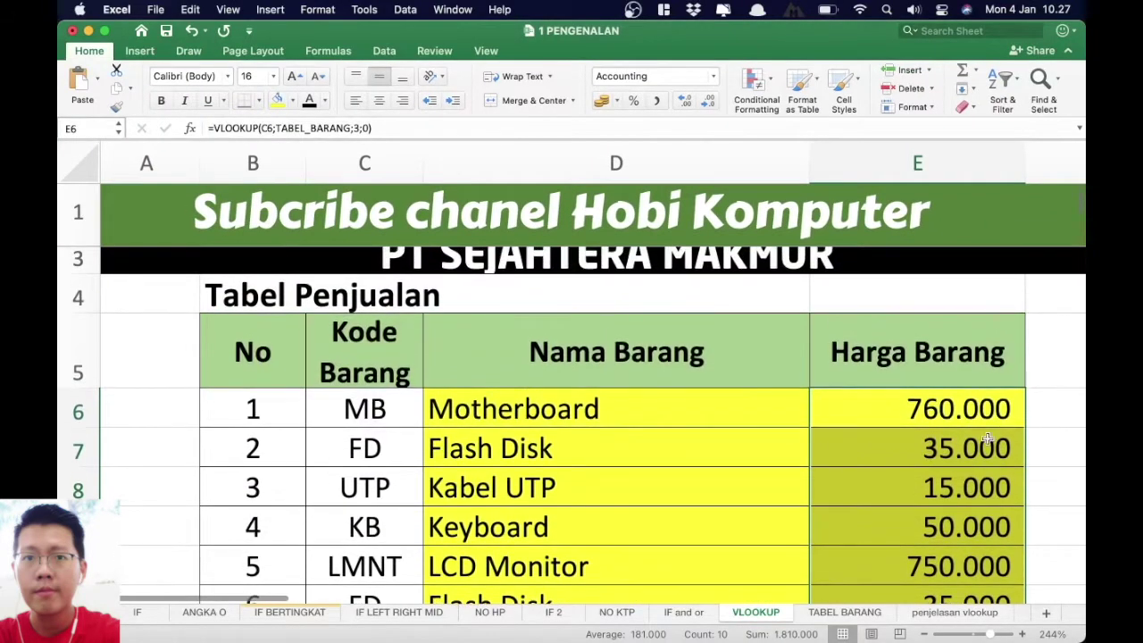
pyautogui.scroll(1, 974, 428)
# Inspect the Nama Barang and Harga Barang formulas in D6 and E6, then open TABEL BARANG.
pyautogui.click(964, 416)
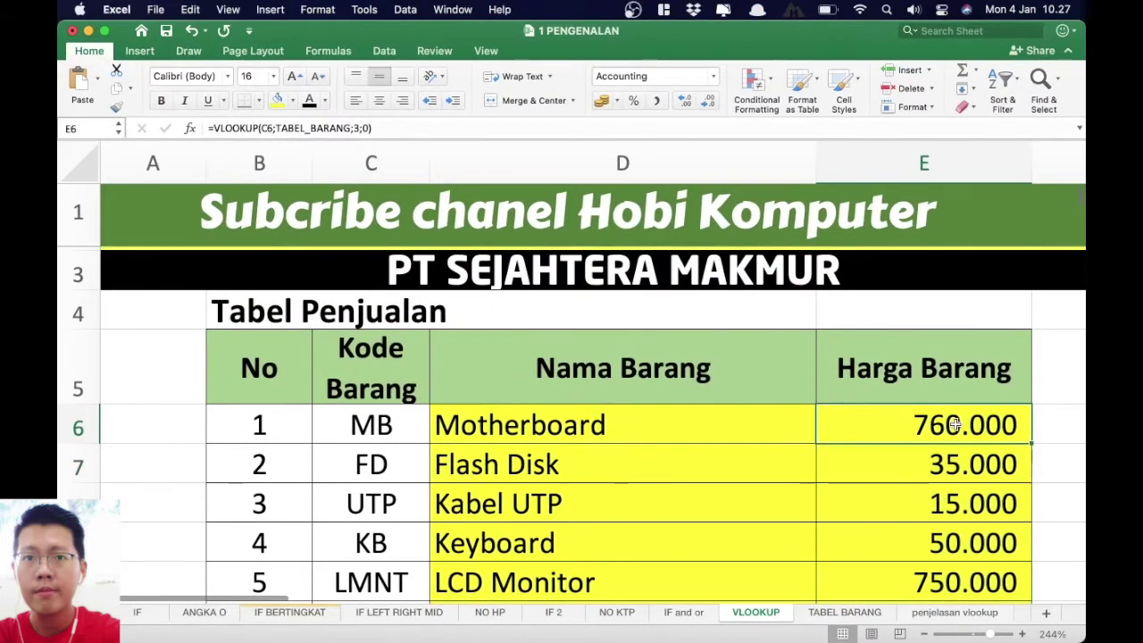
pyautogui.scroll(-2, 960, 420)
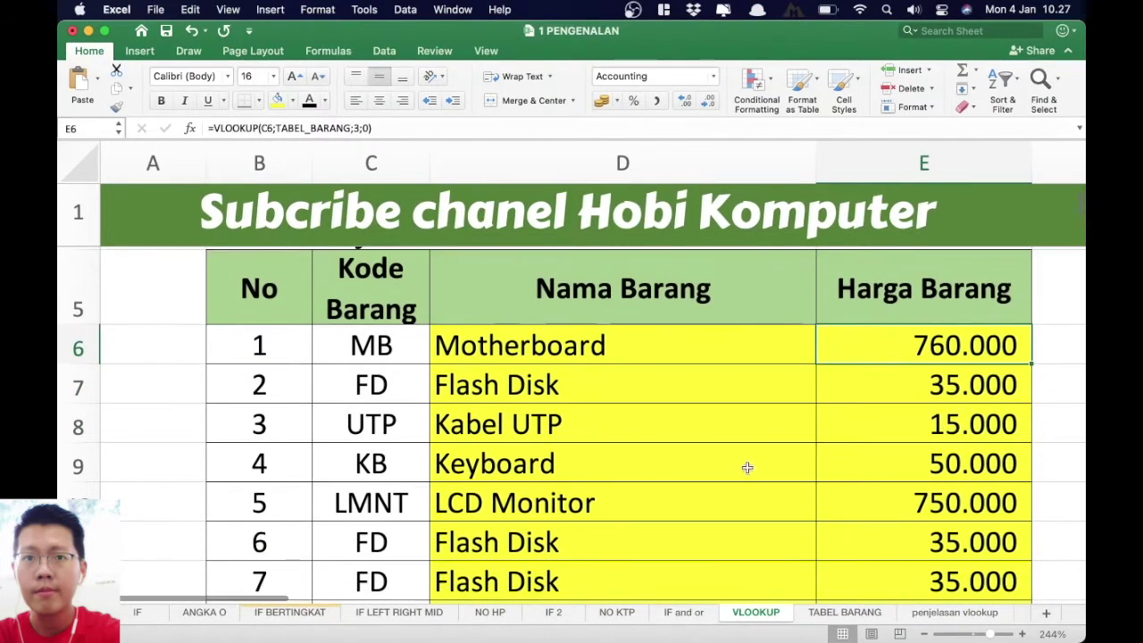
pyautogui.click(505, 346)
pyautogui.click(850, 338)
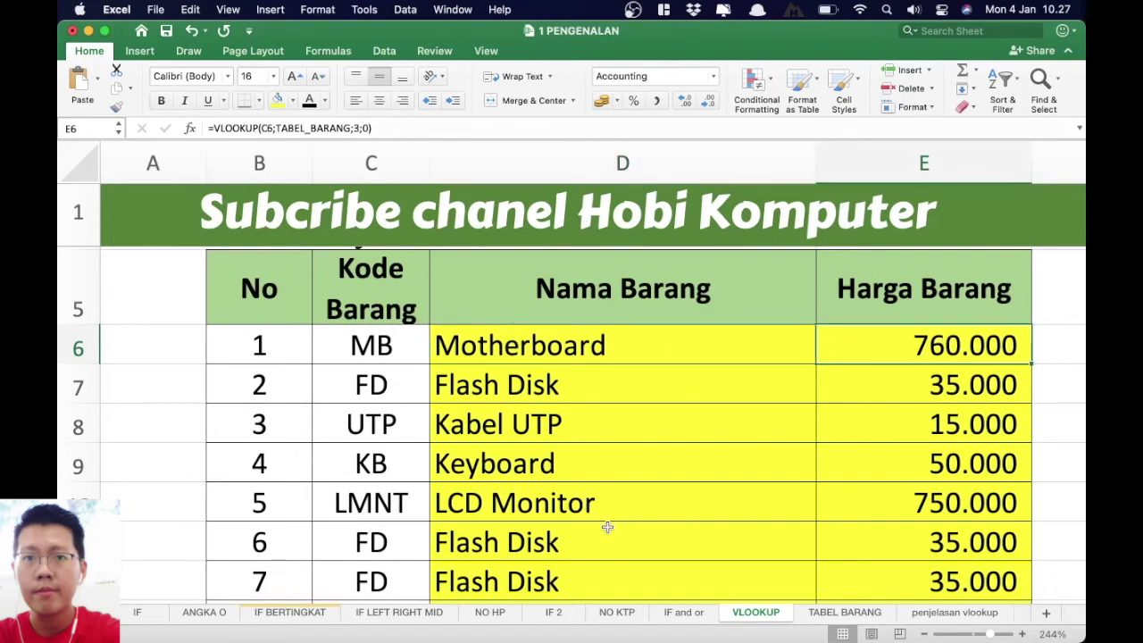
pyautogui.click(825, 612)
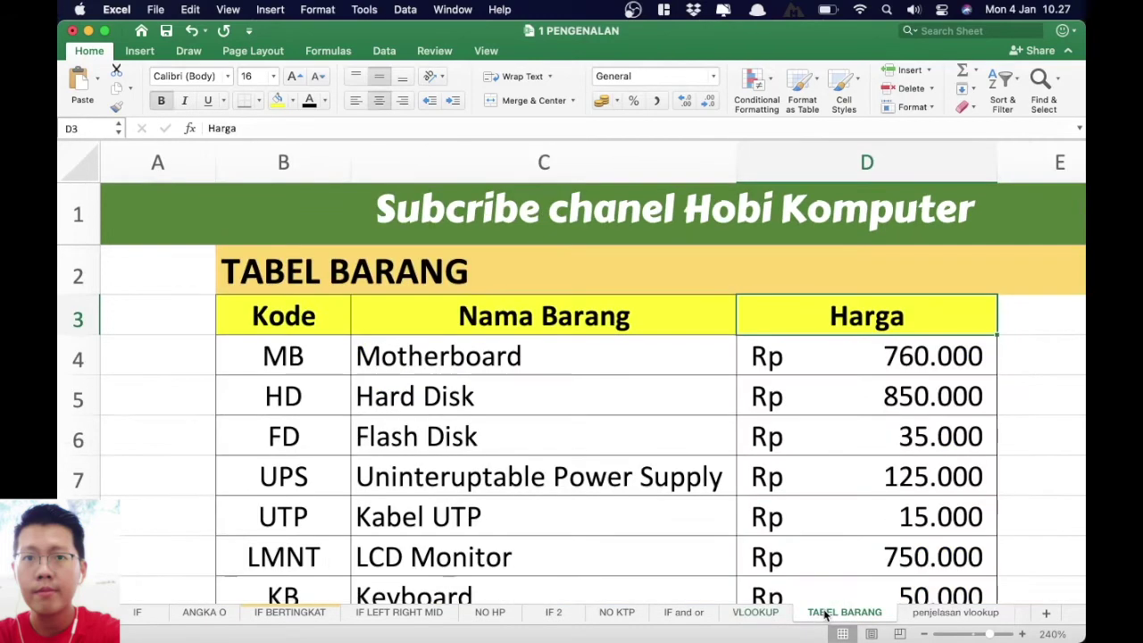
# Compare Motherboard and Flash Disk names and prices between TABEL BARANG and the lookup results.
pyautogui.click(482, 366)
pyautogui.click(960, 359)
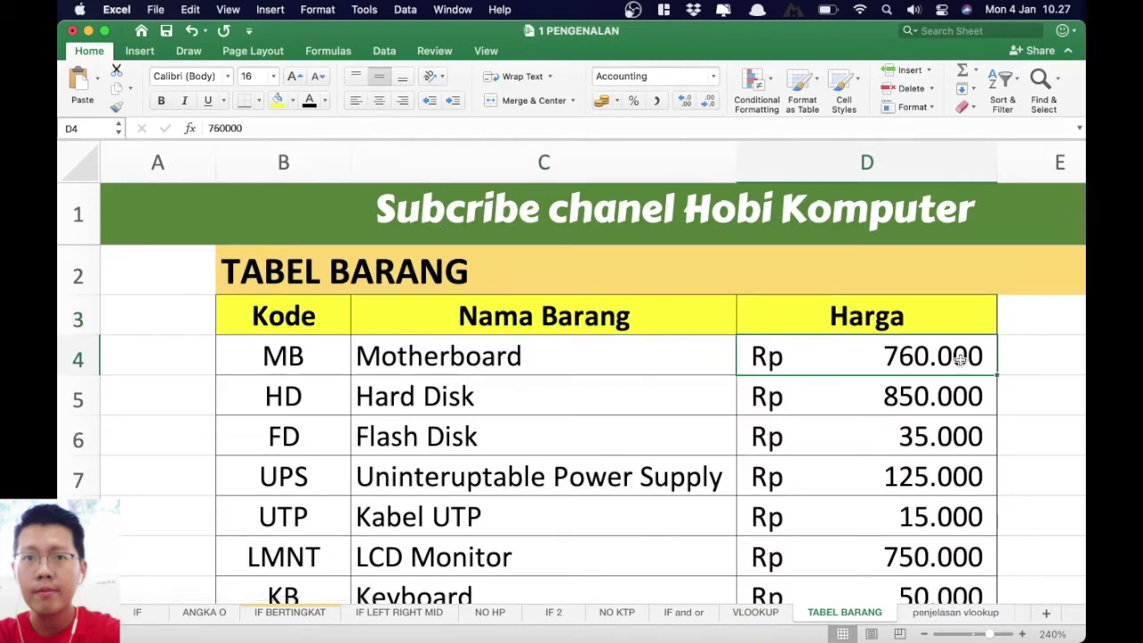
pyautogui.click(757, 613)
pyautogui.click(680, 413)
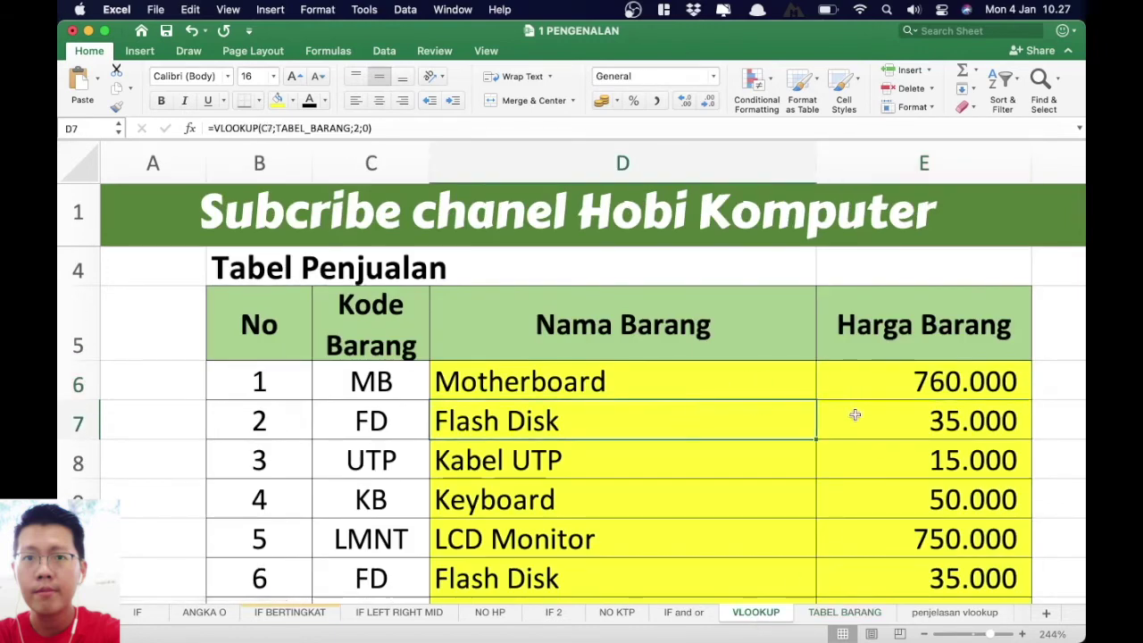
pyautogui.click(1005, 426)
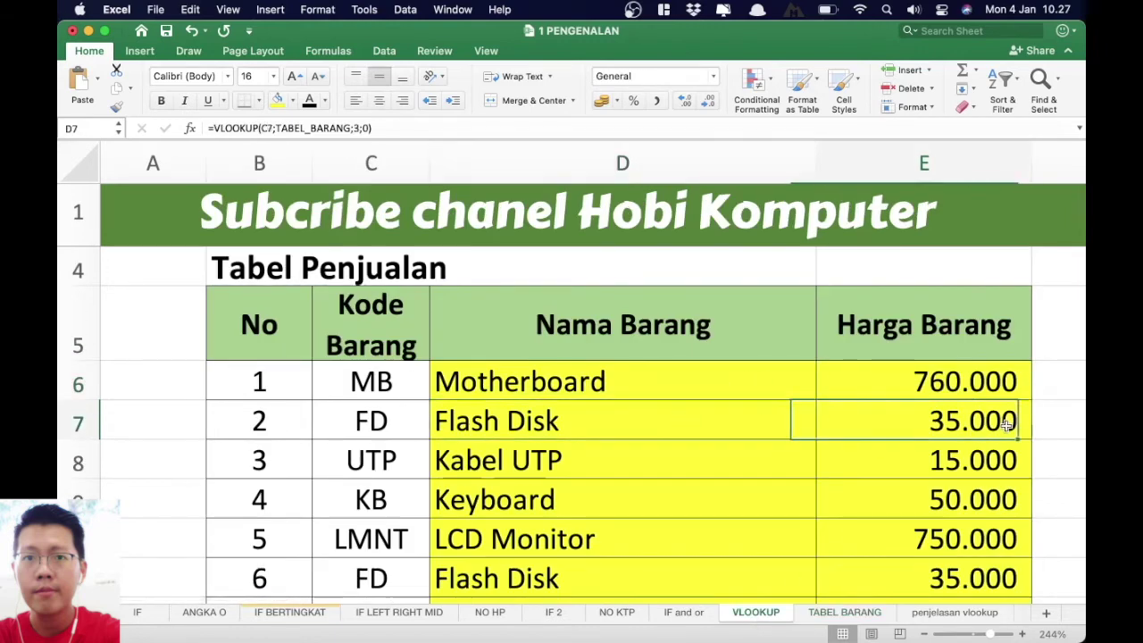
pyautogui.click(845, 613)
pyautogui.click(561, 438)
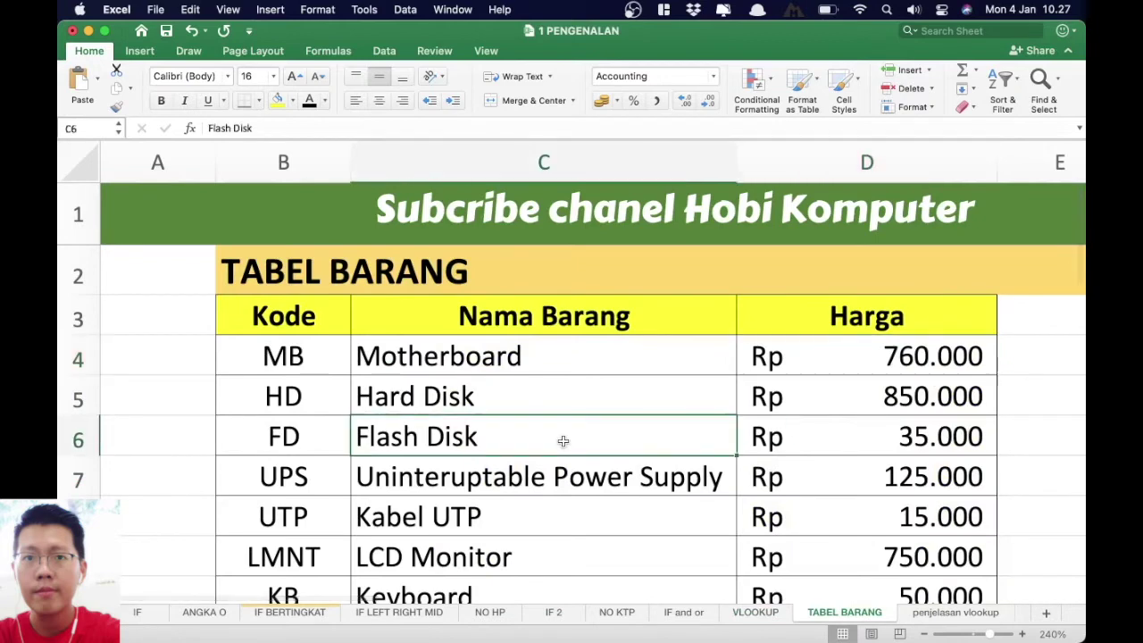
pyautogui.click(905, 431)
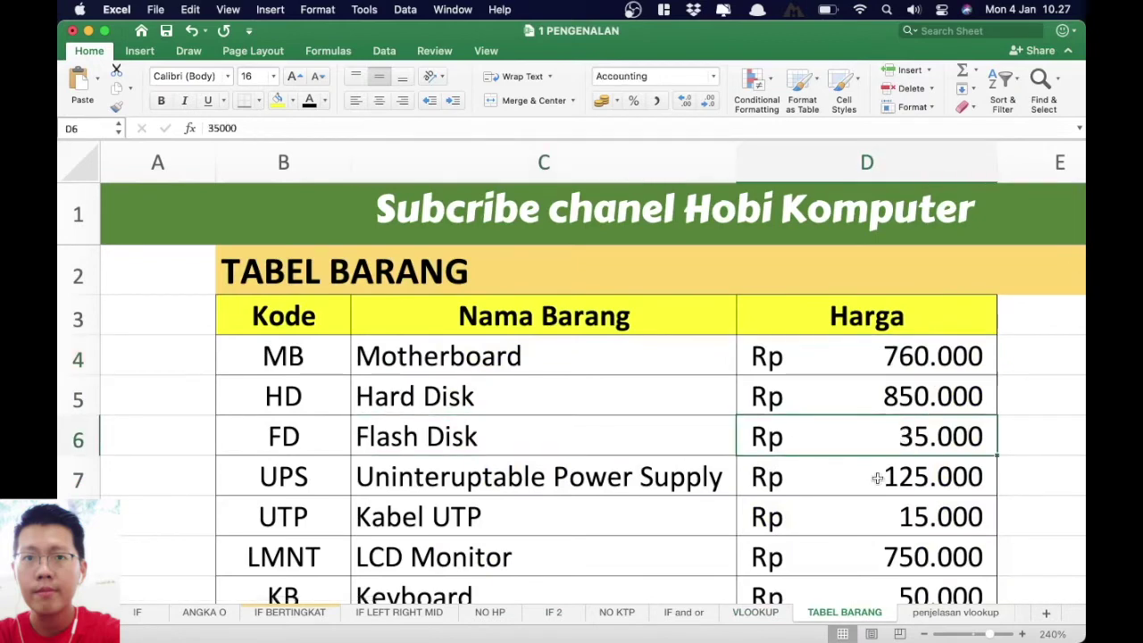
# Check the Kabel UTP lookup in D8 against its 15.000 source price, ending on VLOOKUP.
pyautogui.click(755, 614)
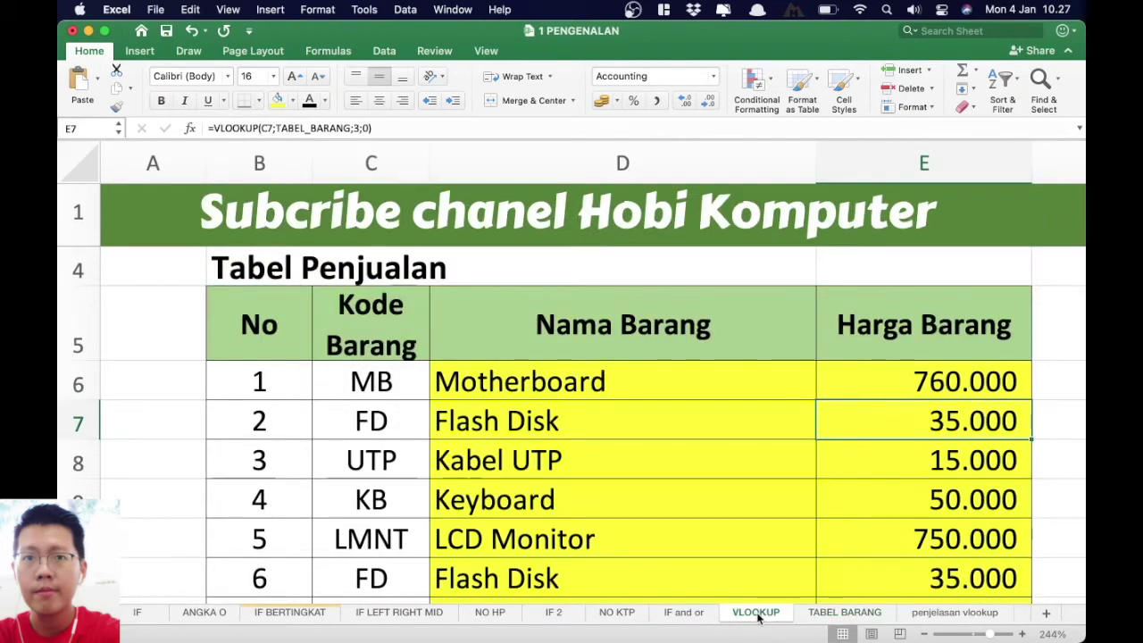
pyautogui.click(588, 459)
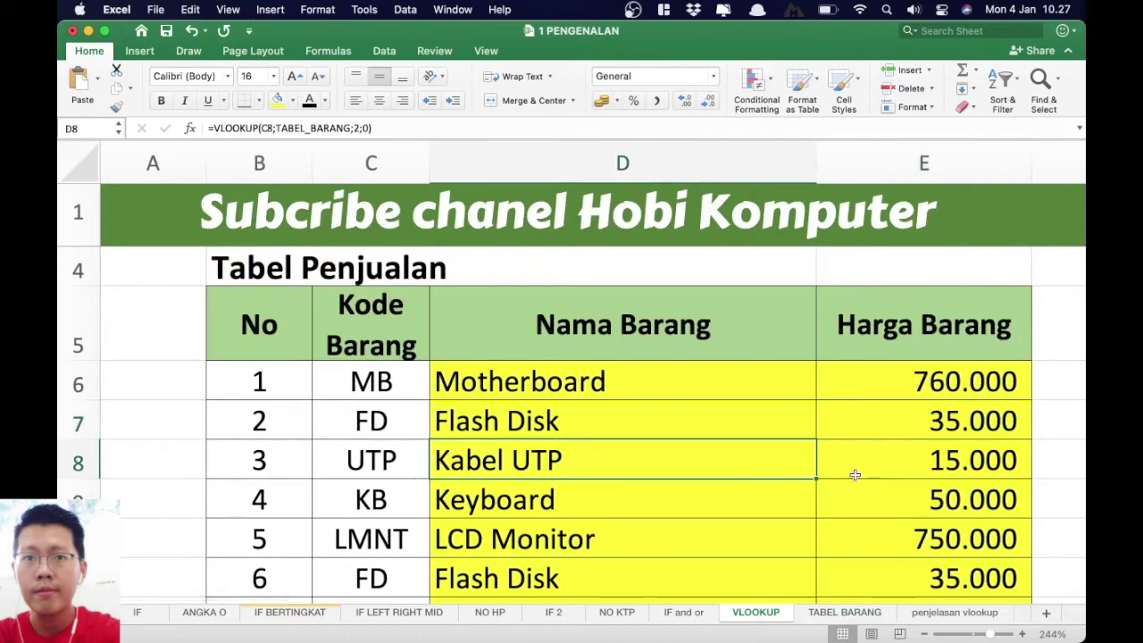
pyautogui.click(841, 613)
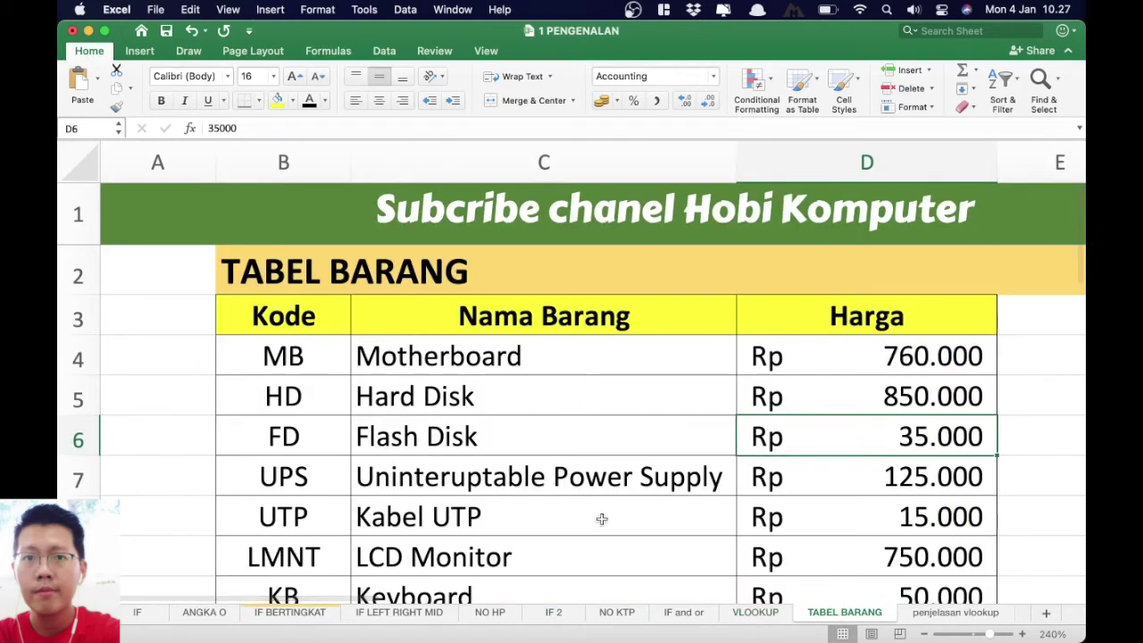
pyautogui.click(897, 513)
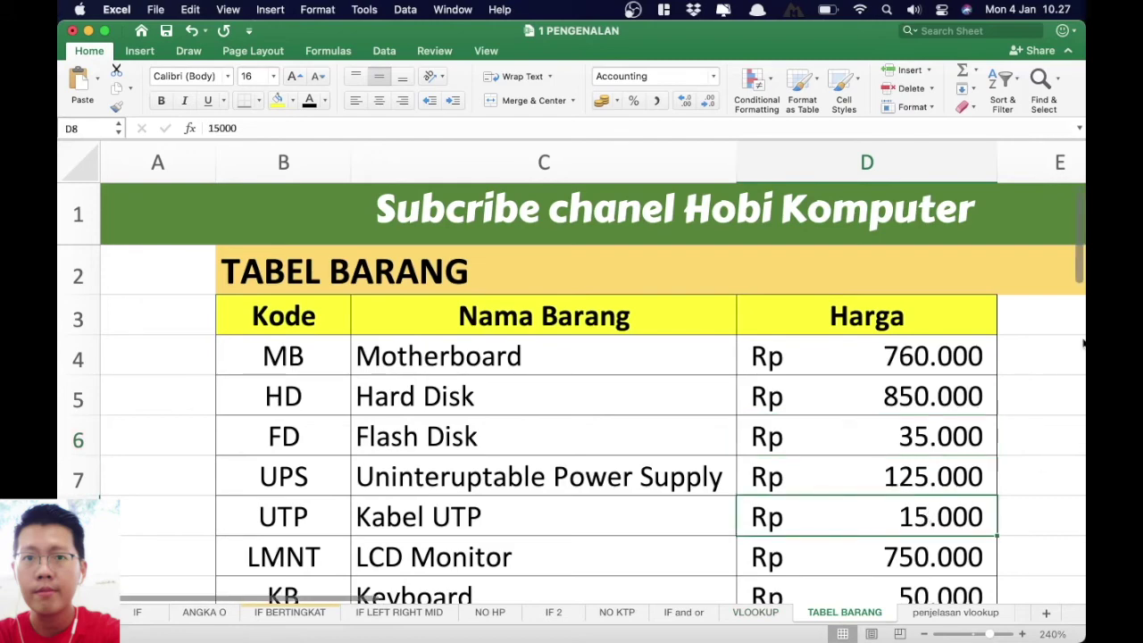
pyautogui.click(756, 611)
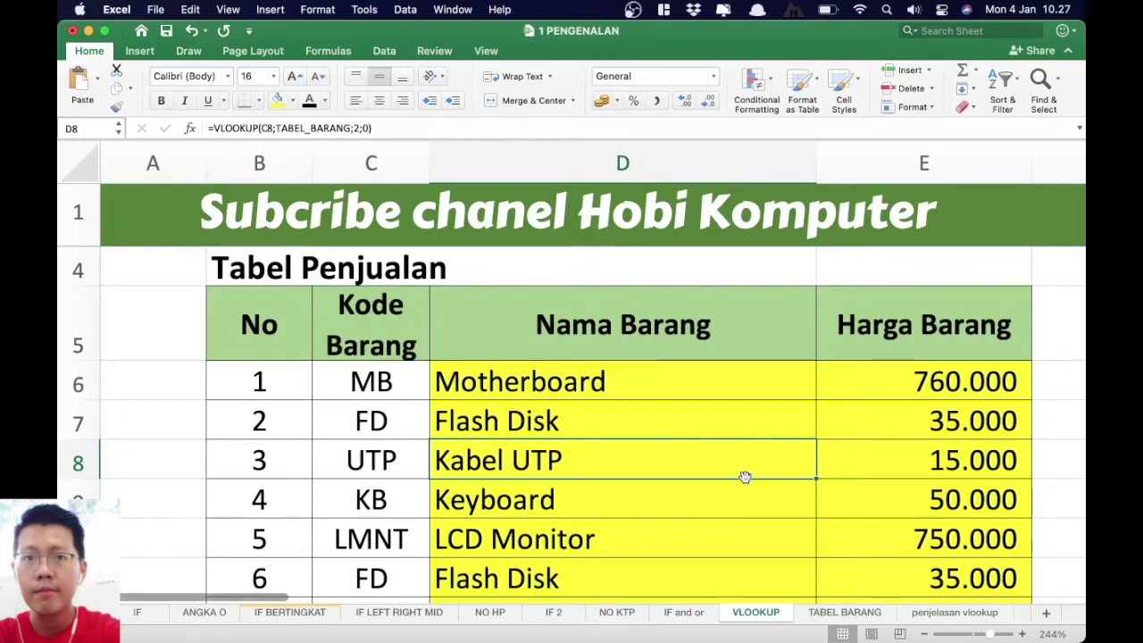
# Review the PENUALAN HLOOKUP sales rows, then switch to the TABEL BARANG item list sheet.
pyautogui.scroll(-2, 745, 476)
pyautogui.scroll(-3, 745, 477)
pyautogui.scroll(3, 744, 476)
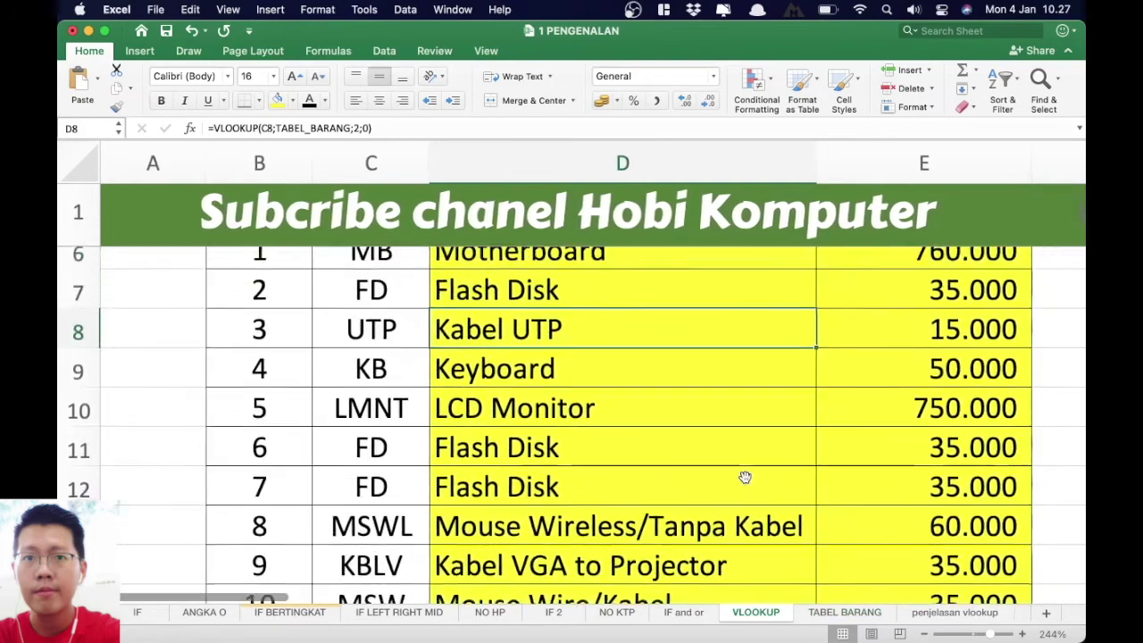
pyautogui.scroll(2, 745, 476)
pyautogui.scroll(2, 745, 477)
pyautogui.scroll(1, 745, 477)
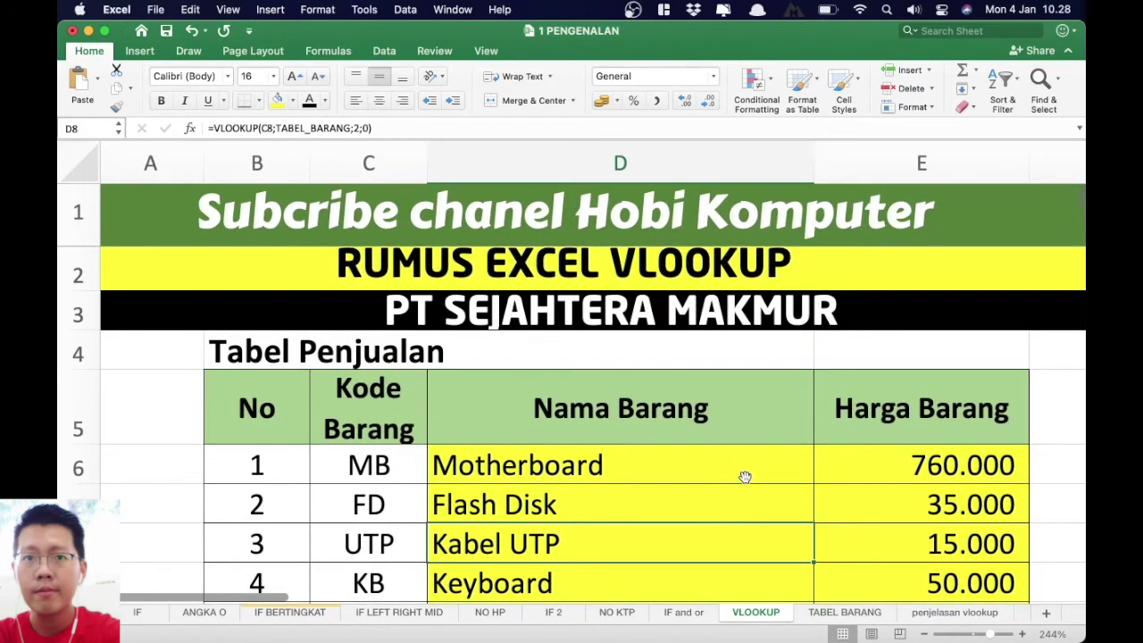
pyautogui.scroll(-1, 745, 477)
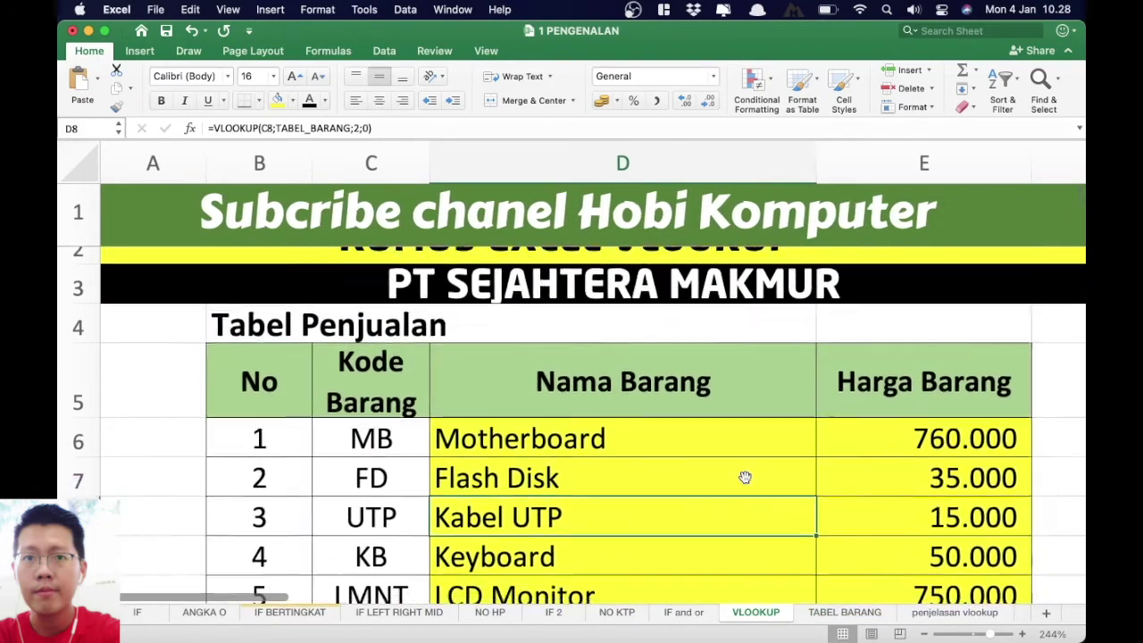
pyautogui.scroll(-1, 745, 477)
pyautogui.scroll(-1, 745, 477)
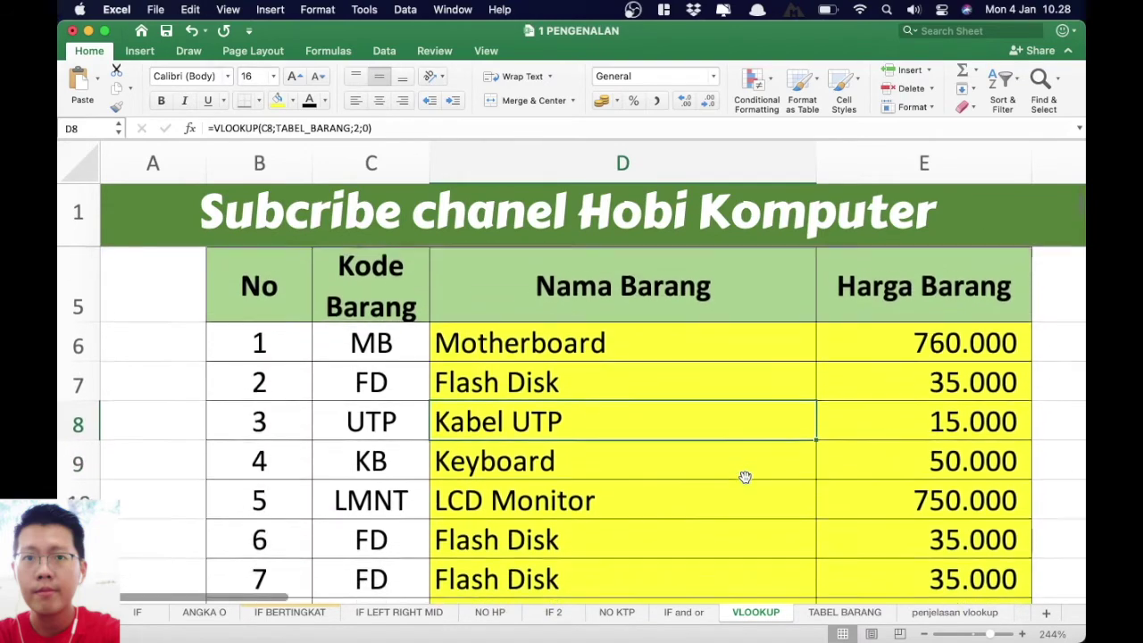
pyautogui.scroll(-1, 745, 476)
pyautogui.scroll(-1, 745, 477)
pyautogui.scroll(-2, 744, 477)
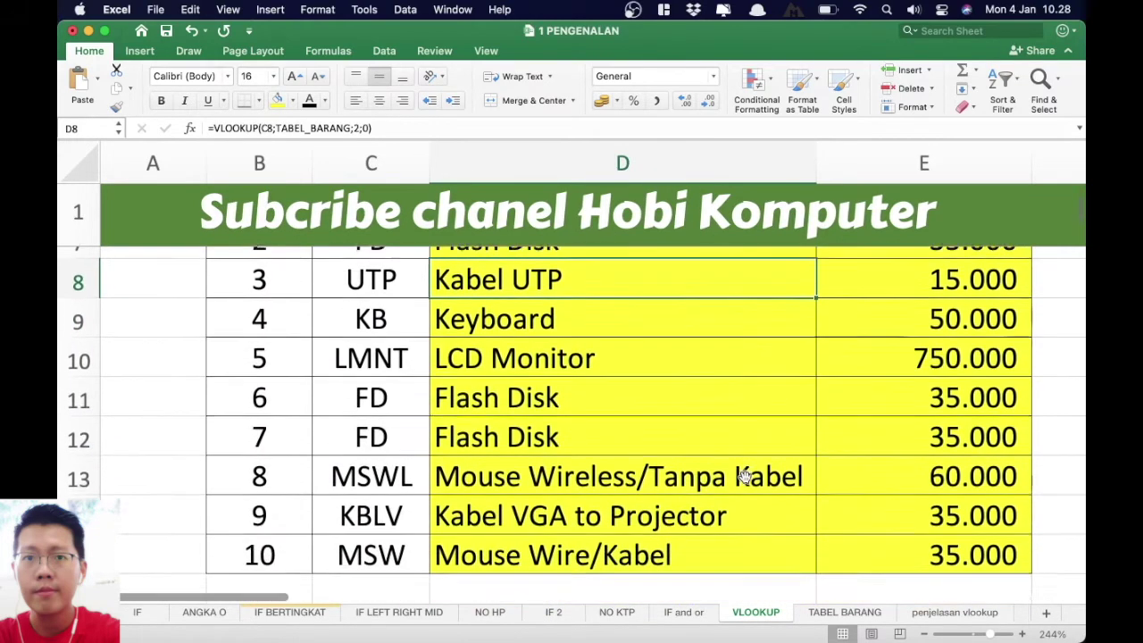
pyautogui.scroll(1, 745, 477)
pyautogui.scroll(1, 745, 477)
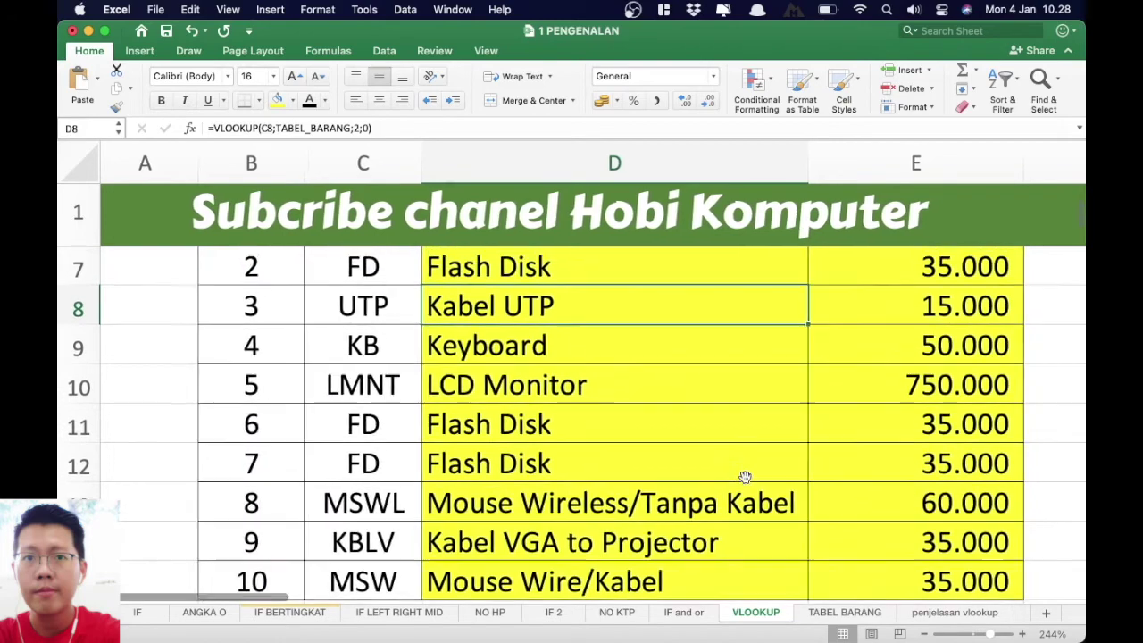
pyautogui.scroll(1, 745, 477)
pyautogui.scroll(1, 744, 477)
pyautogui.scroll(1, 745, 477)
pyautogui.scroll(-1, 744, 477)
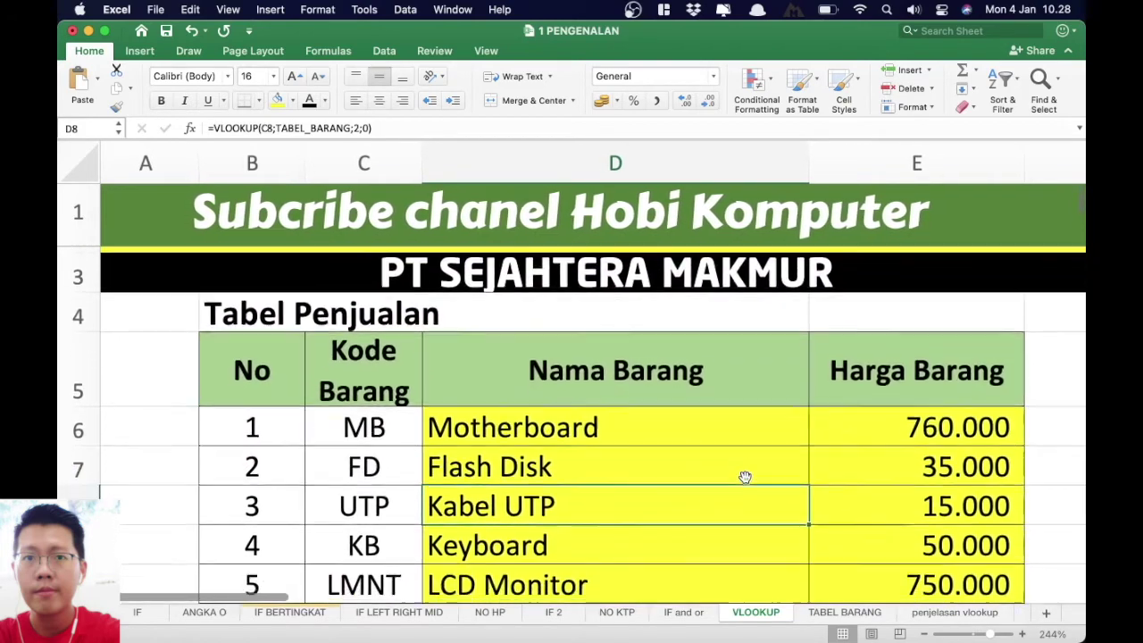
pyautogui.scroll(-1, 745, 476)
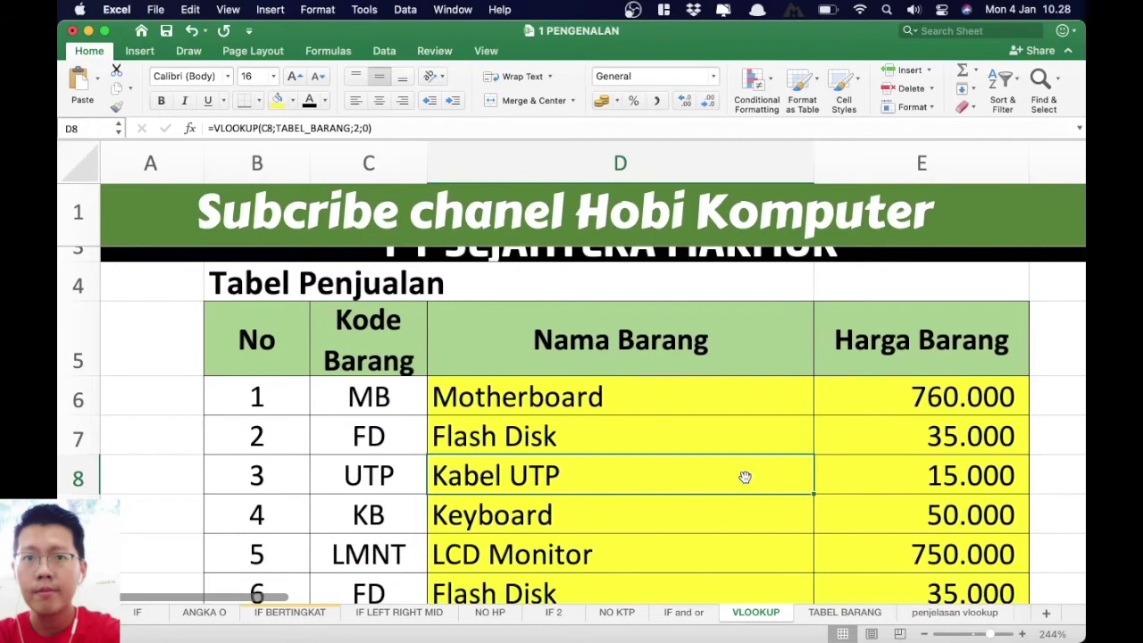
pyautogui.click(862, 617)
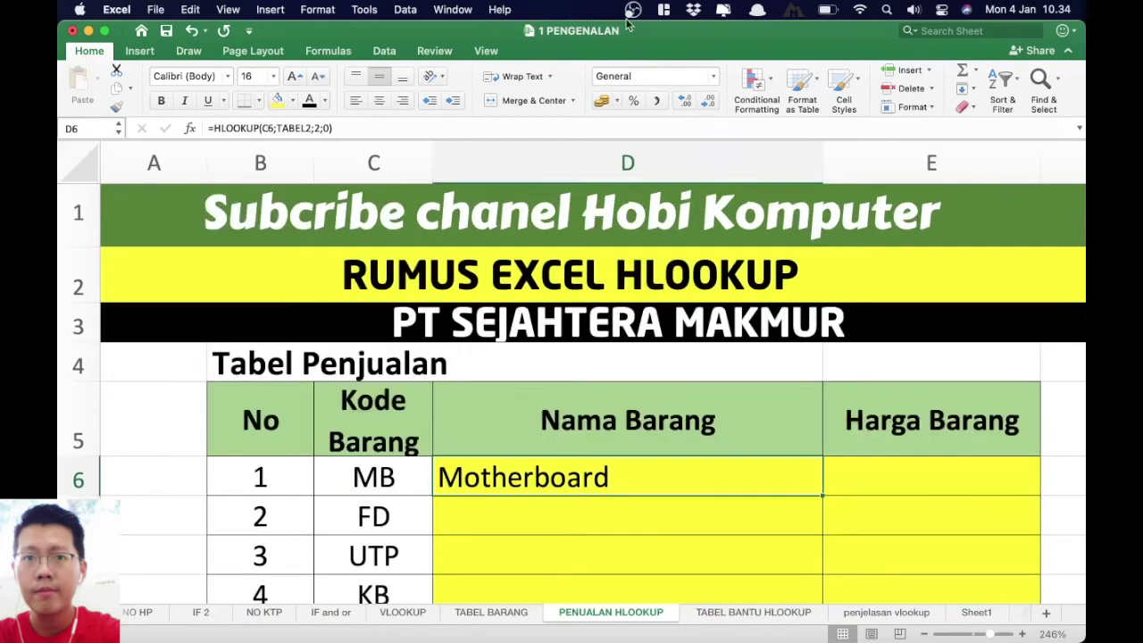
# Dismiss the screen recorder's dropdown and select cell D4.
pyautogui.click(633, 10)
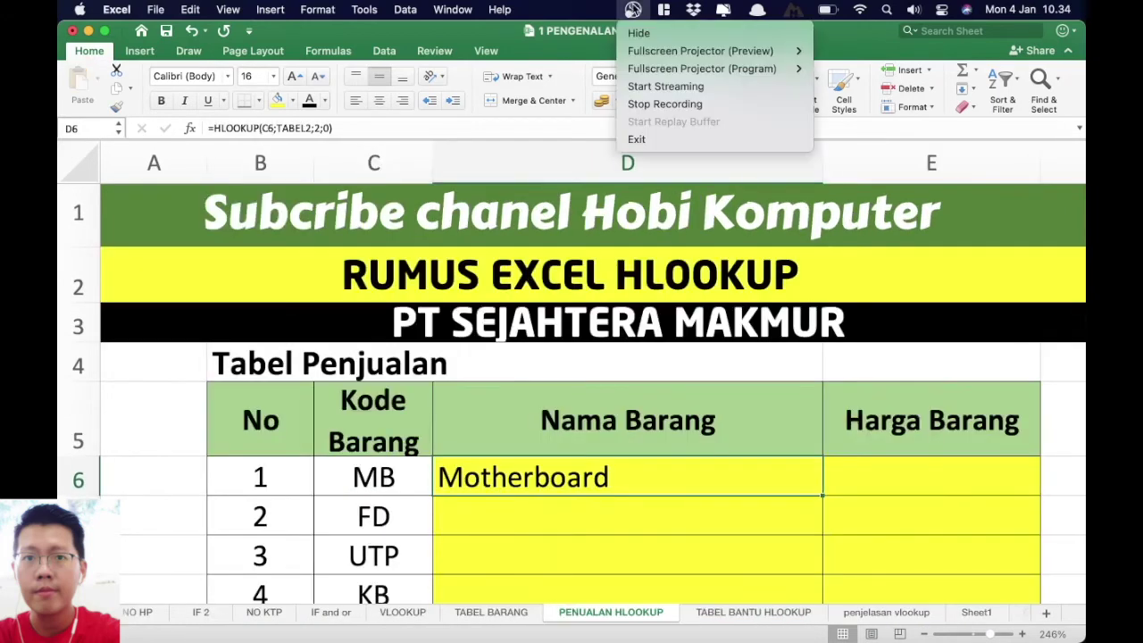
pyautogui.press('Escape')
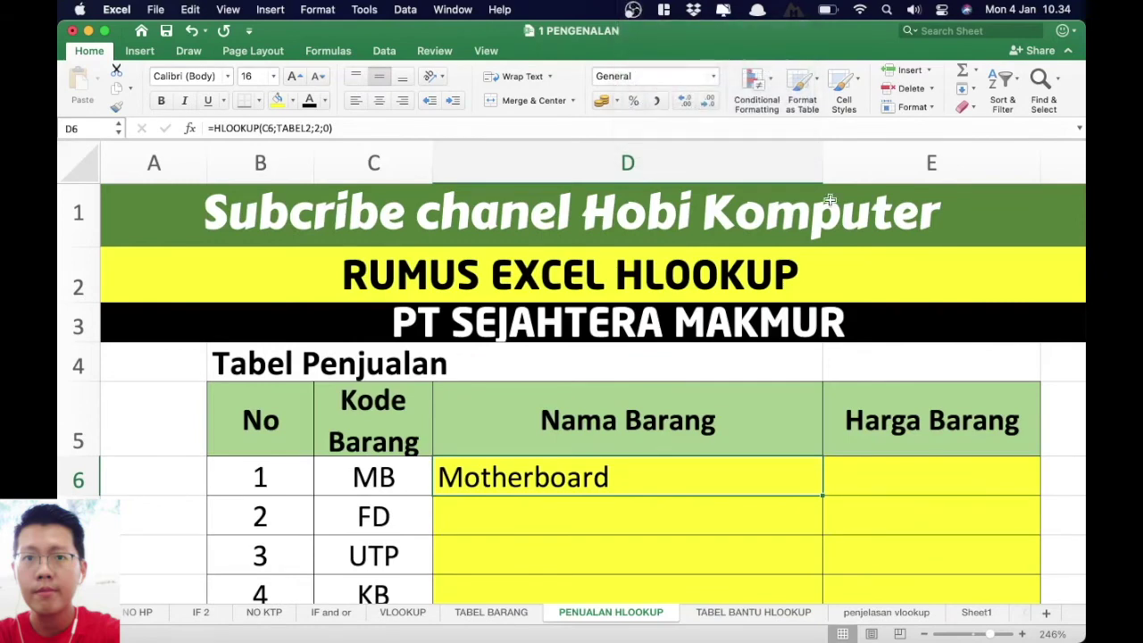
pyautogui.click(564, 366)
# Point out the Kode, Nama and Harga Barang headers, then go to TABEL BANTU HLOOKUP.
pyautogui.click(358, 417)
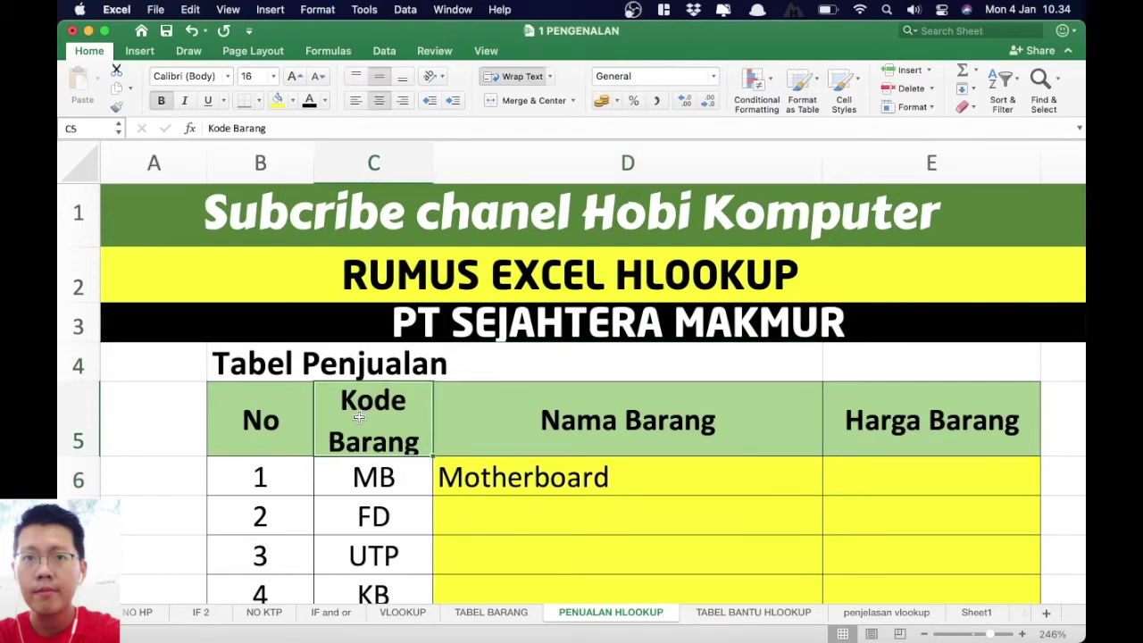
pyautogui.click(612, 464)
pyautogui.click(624, 426)
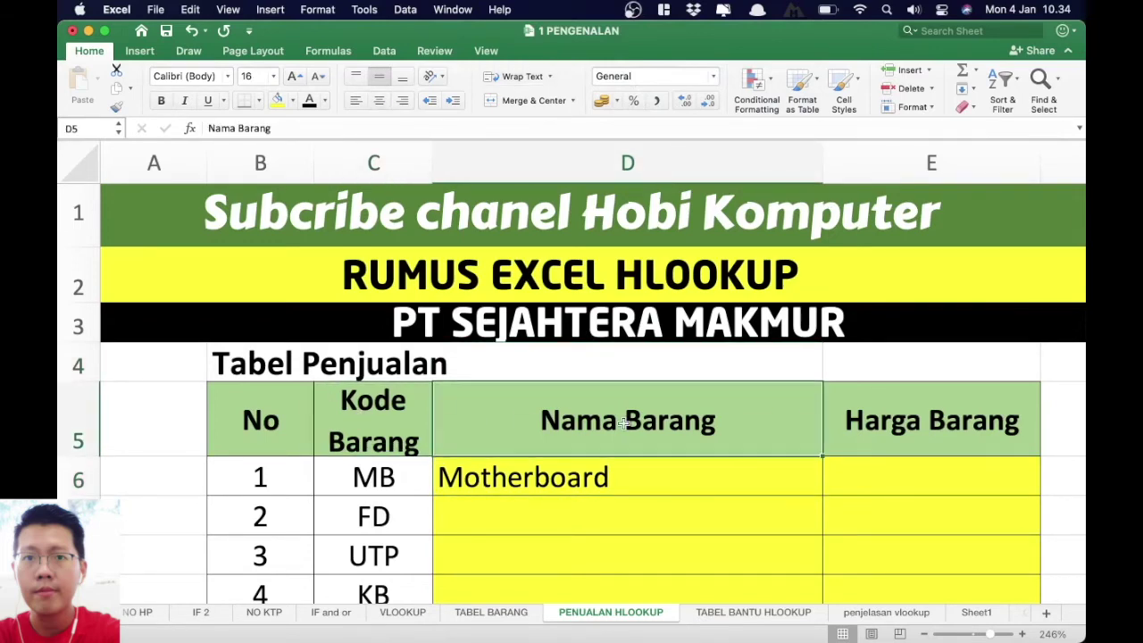
pyautogui.click(926, 424)
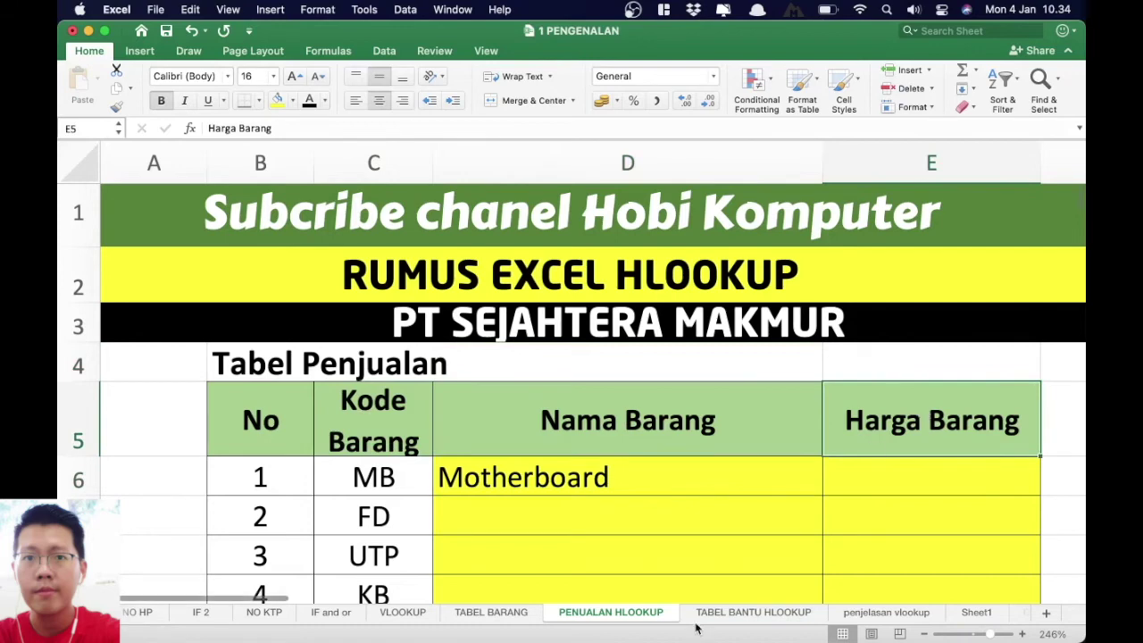
pyautogui.click(723, 620)
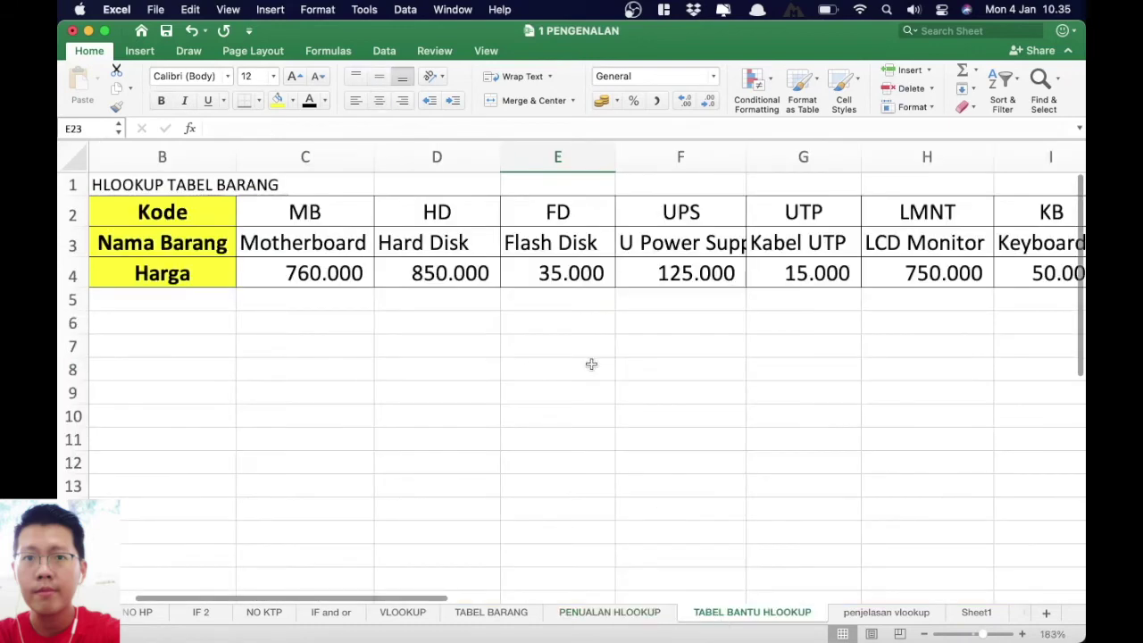
# Point out the Kode, Nama Barang and Harga row labels of the horizontal table.
pyautogui.hscroll(-2, 591, 363)
pyautogui.hscroll(-2, 591, 363)
pyautogui.hscroll(-1, 591, 363)
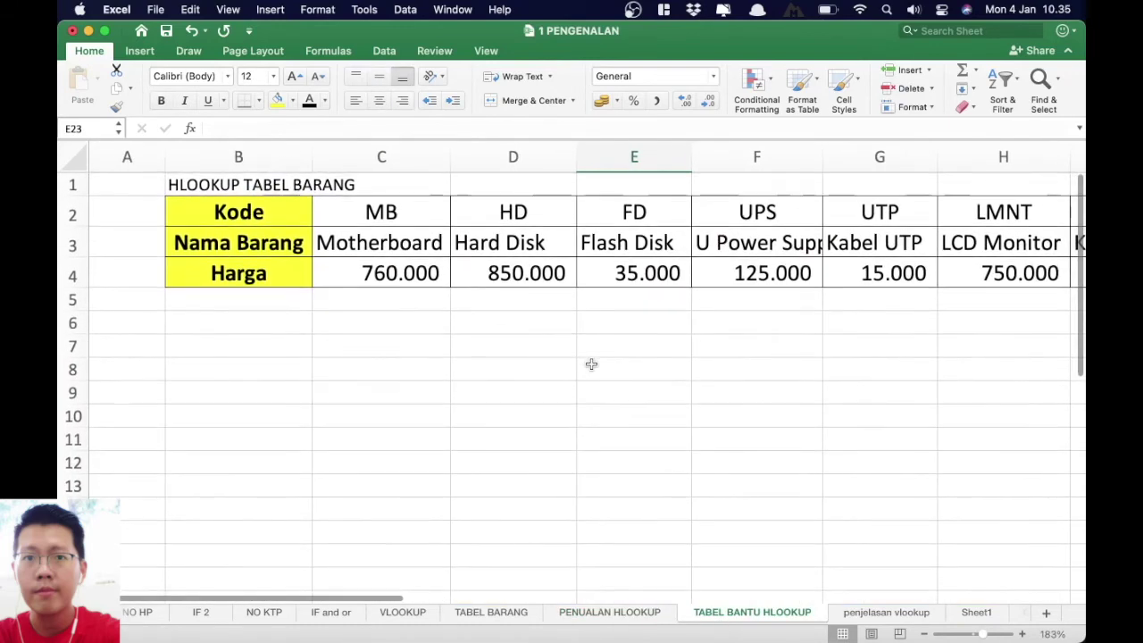
pyautogui.click(256, 223)
pyautogui.click(251, 232)
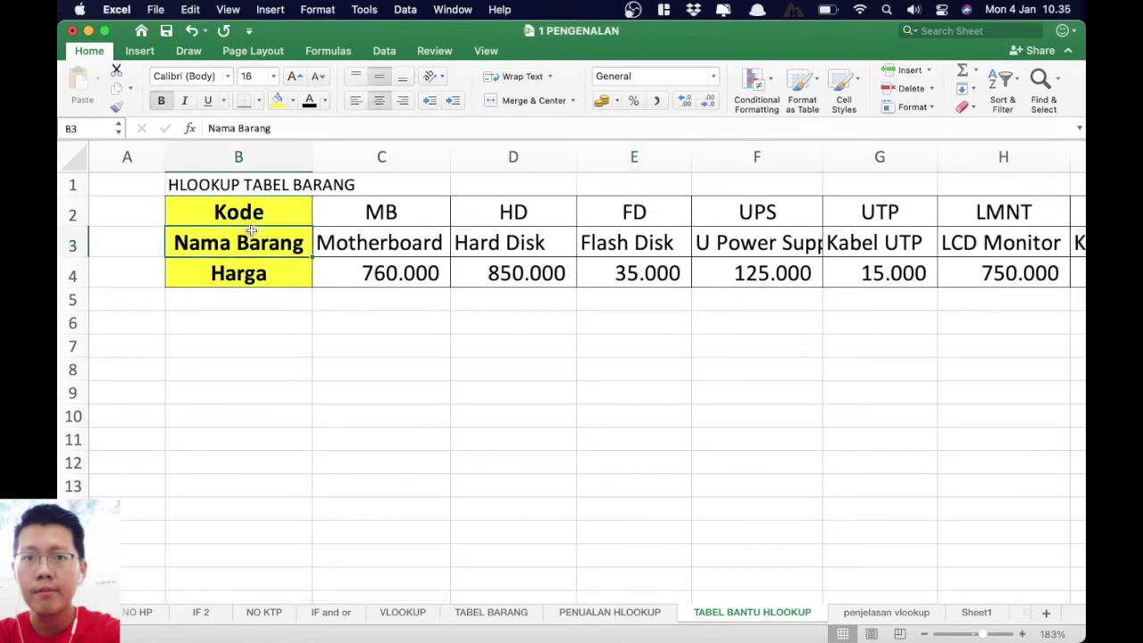
pyautogui.click(272, 274)
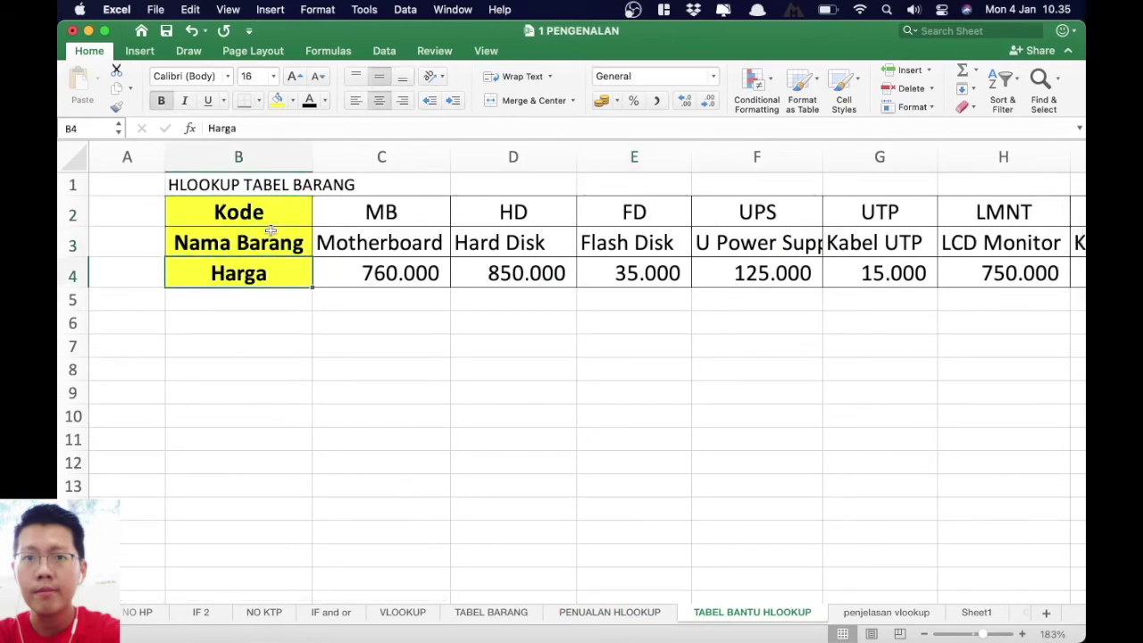
pyautogui.click(268, 236)
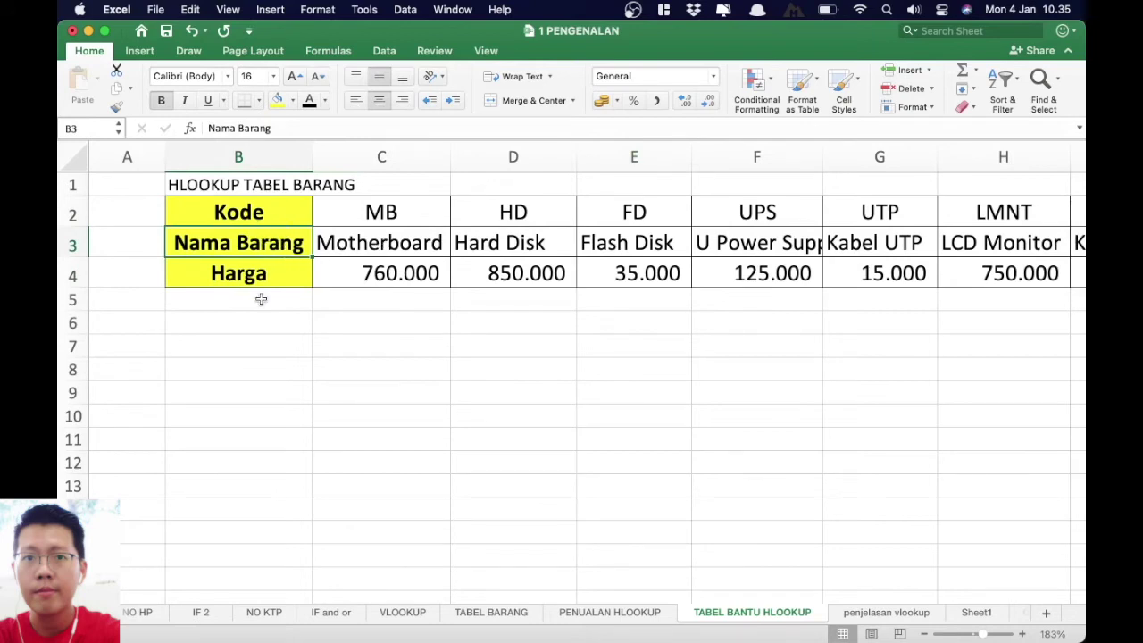
pyautogui.click(260, 277)
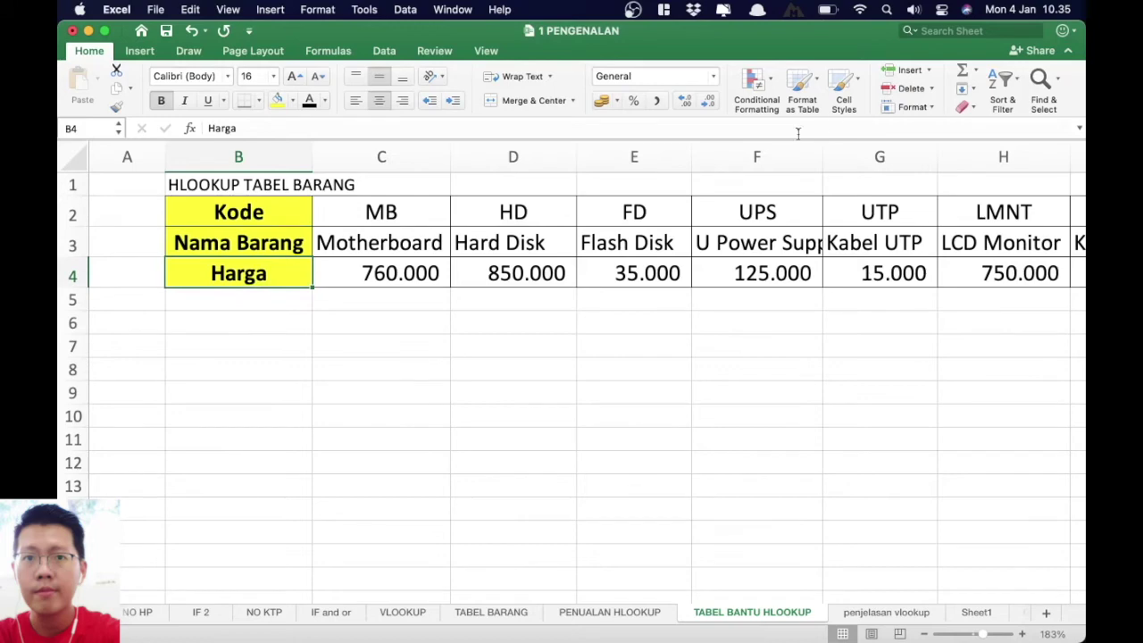
# Make the HLOOKUP TABEL BARANG title in B1 size 18 and bold.
pyautogui.keyDown('ctrl'); pyautogui.scroll(3, 457, 416); pyautogui.keyUp('ctrl')
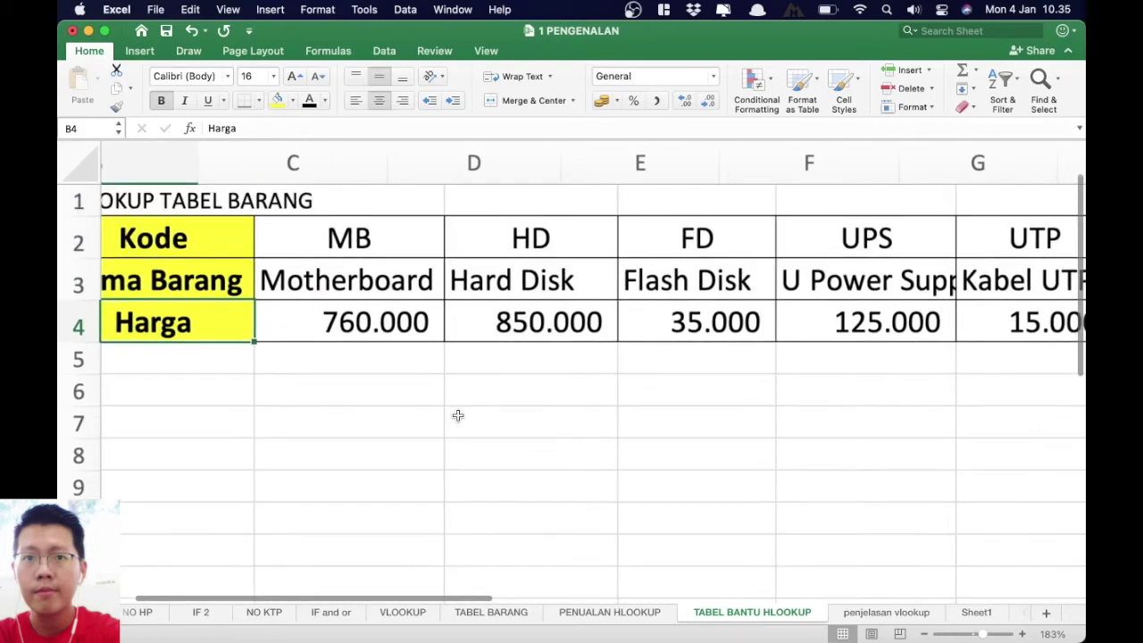
pyautogui.scroll(3, 458, 419)
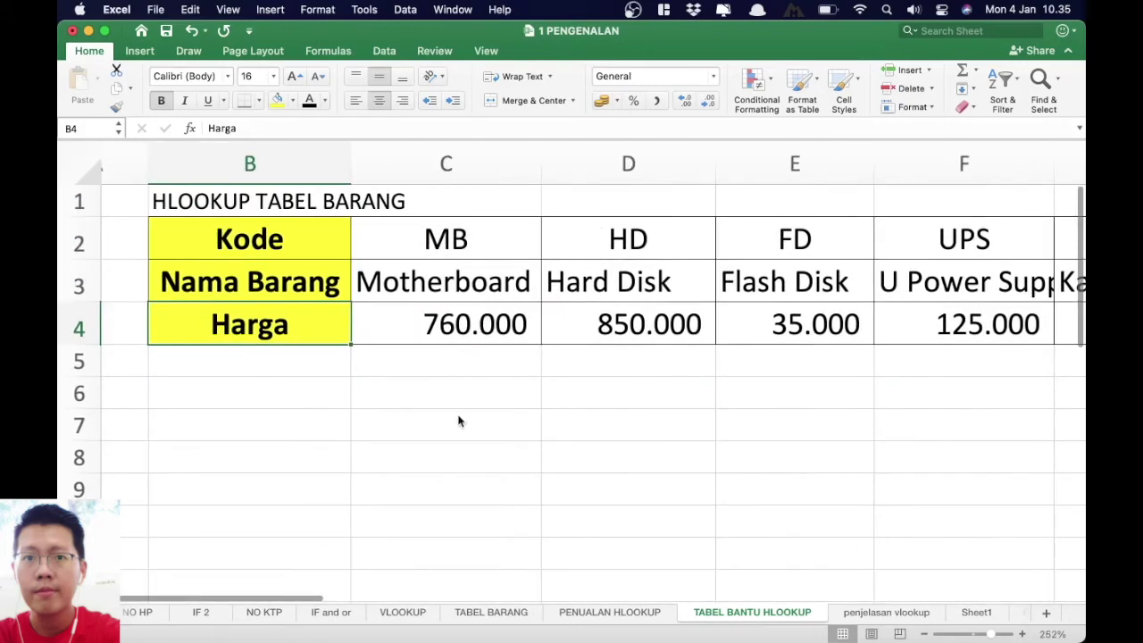
pyautogui.click(250, 207)
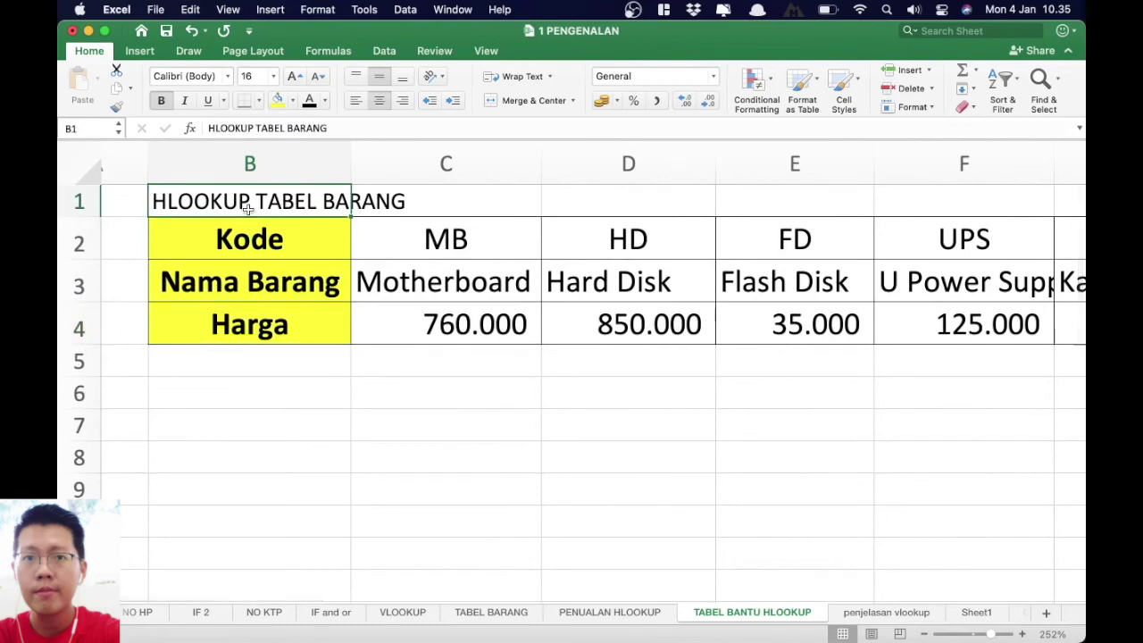
pyautogui.click(295, 76)
pyautogui.click(295, 77)
pyautogui.click(296, 77)
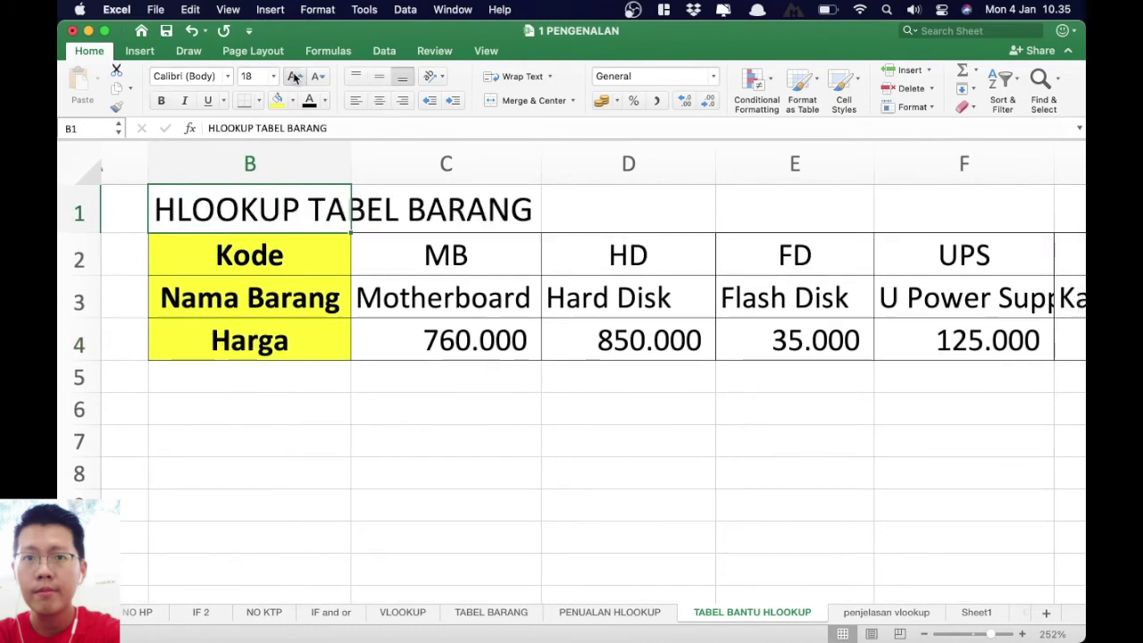
pyautogui.press('super+b')
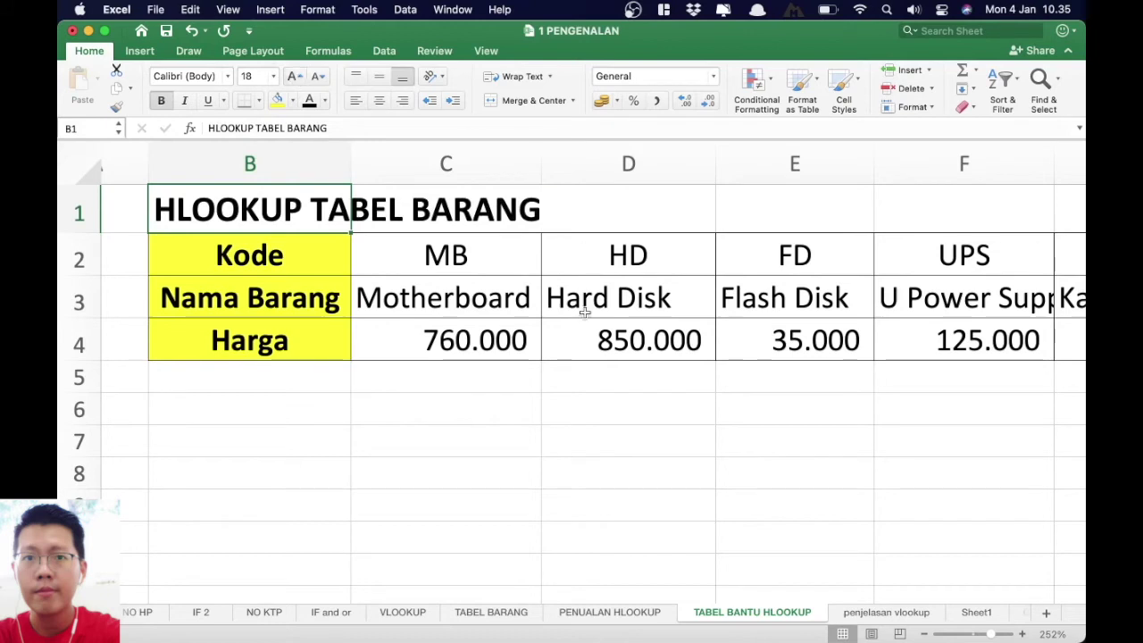
pyautogui.click(476, 471)
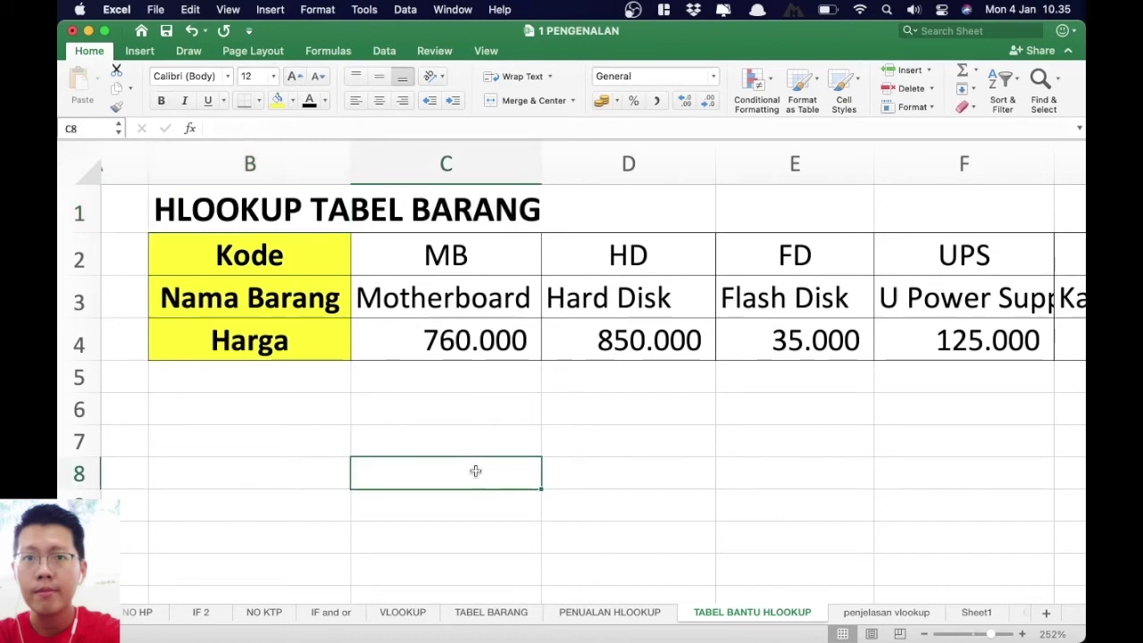
# Point out the Harga and Nama Barang labels and select the MB code in C2.
pyautogui.click(275, 330)
pyautogui.click(277, 306)
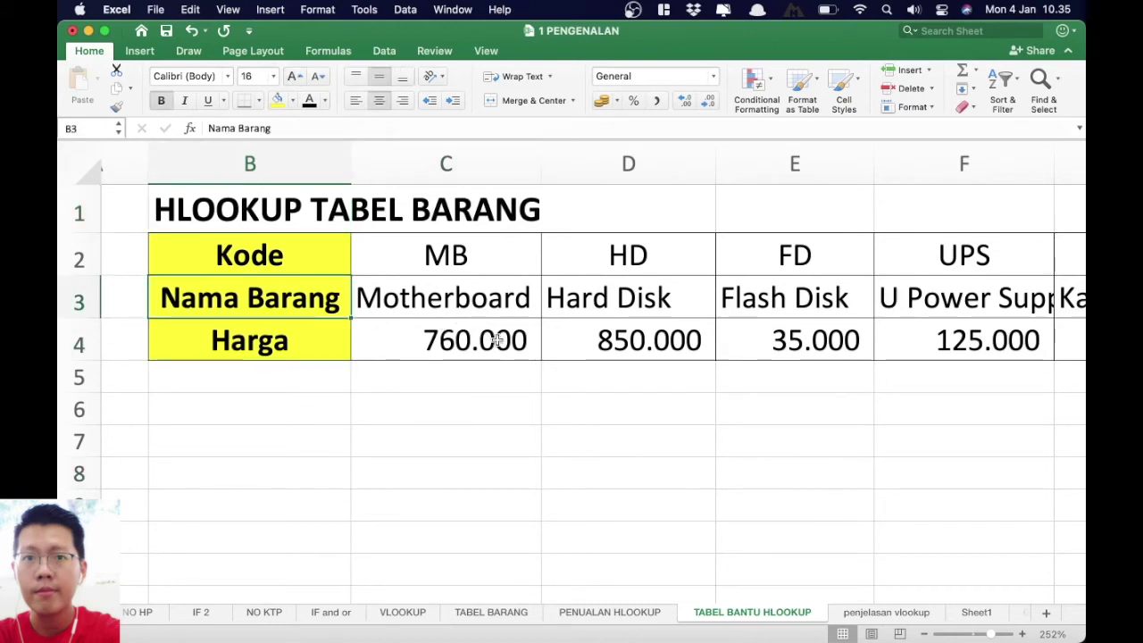
pyautogui.click(474, 256)
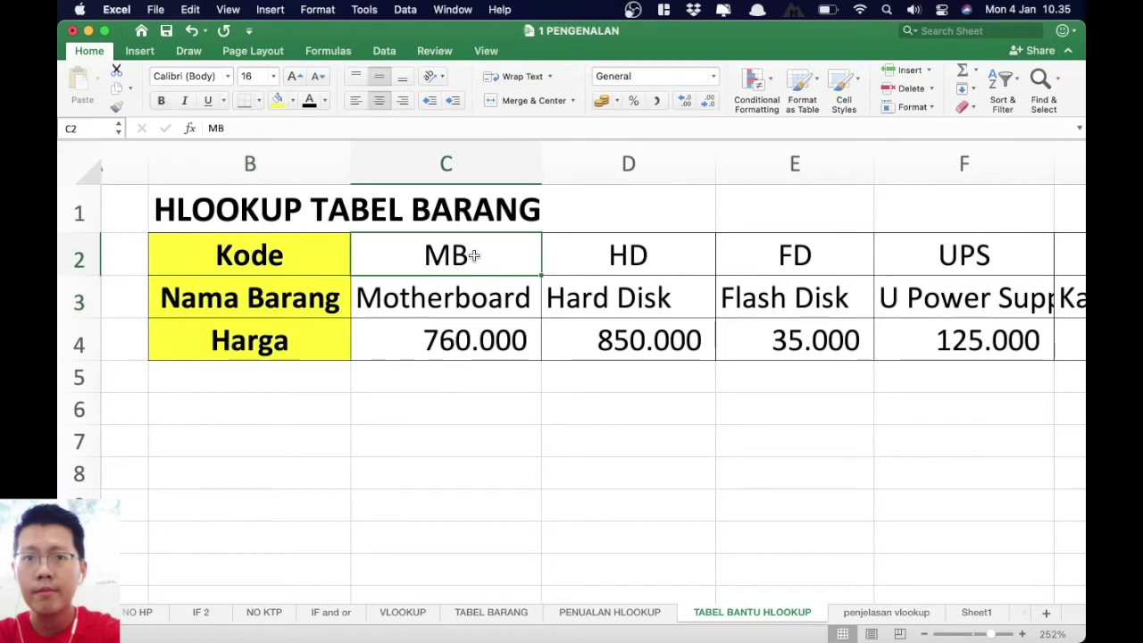
# Select the item table C2:N4 to show it is named TABEL2, then return to PENUALAN HLOOKUP.
pyautogui.moveTo(474, 256); pyautogui.dragTo(926, 347)
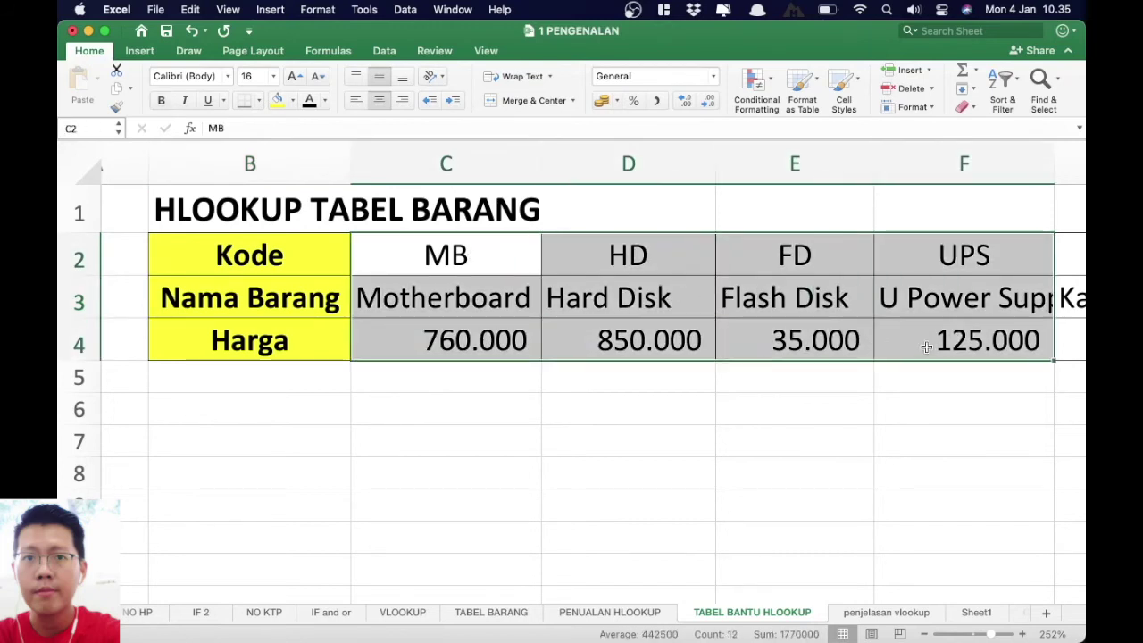
pyautogui.click(429, 254)
pyautogui.moveTo(429, 254); pyautogui.dragTo(1034, 336)
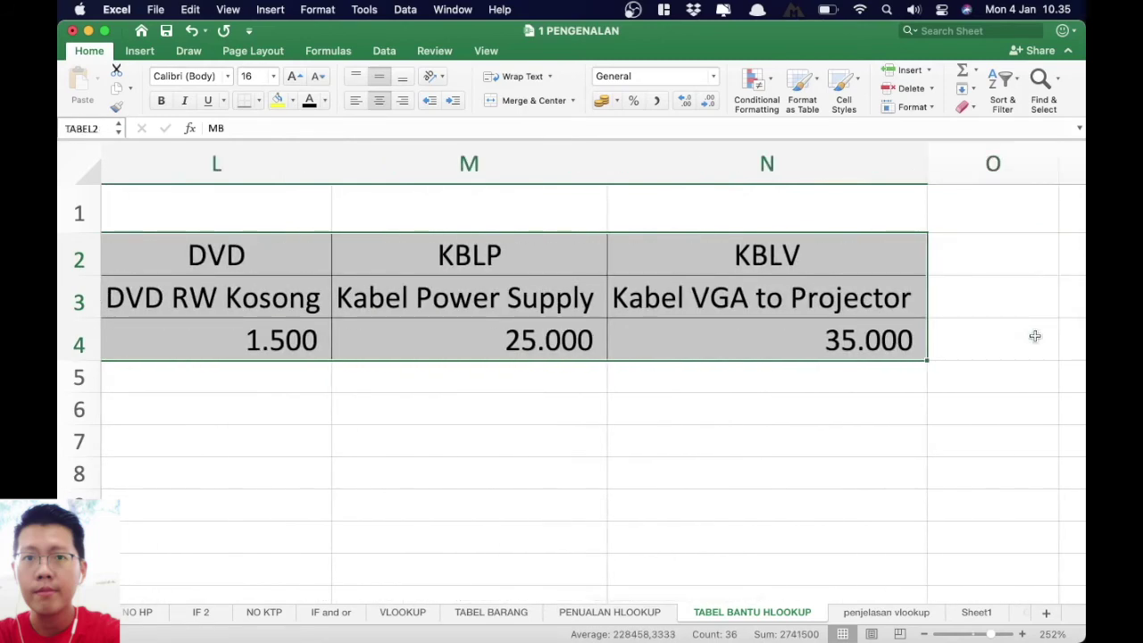
pyautogui.click(93, 136)
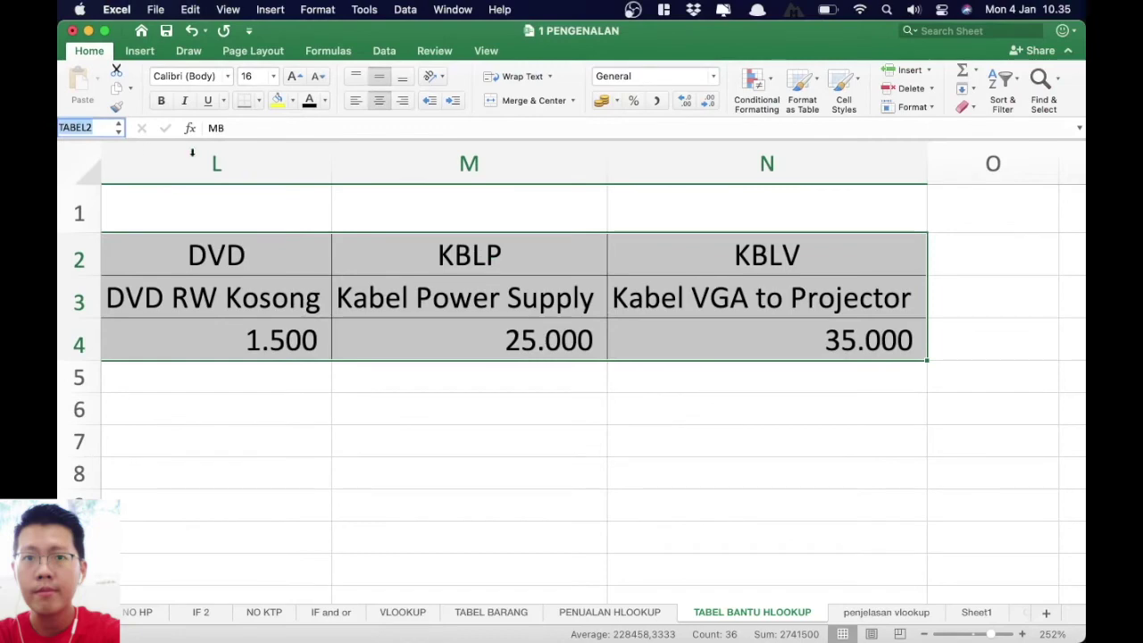
pyautogui.click(610, 613)
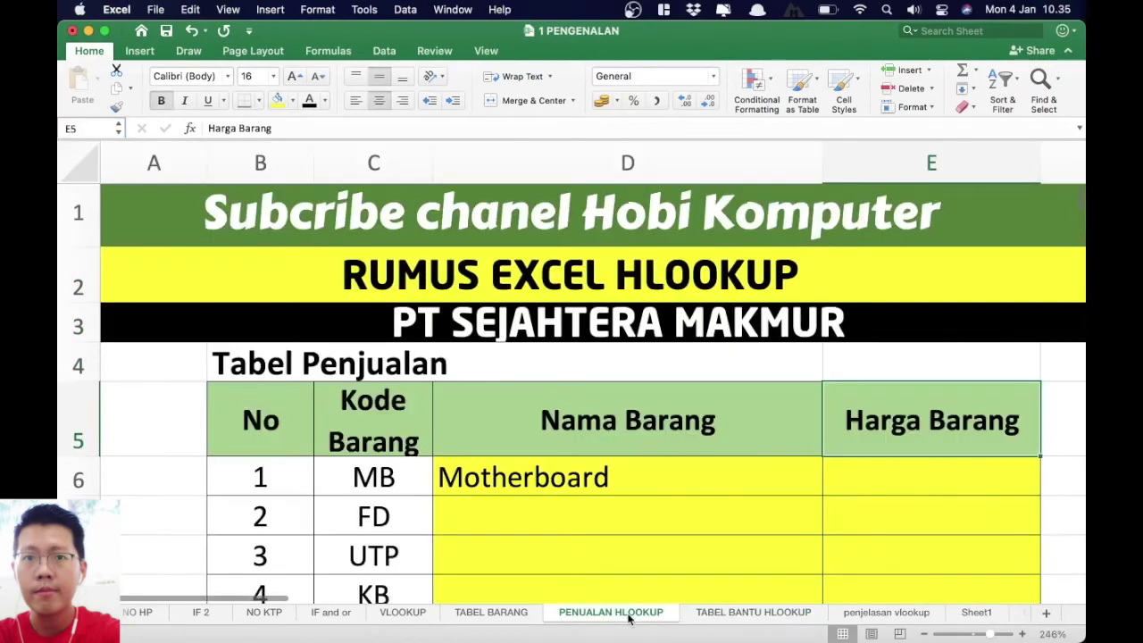
# Review D6's =HLOOKUP(C6;TABEL2;2;0), highlighting the TABEL2 and row 2 arguments, and commit it.
pyautogui.doubleClick(557, 479)
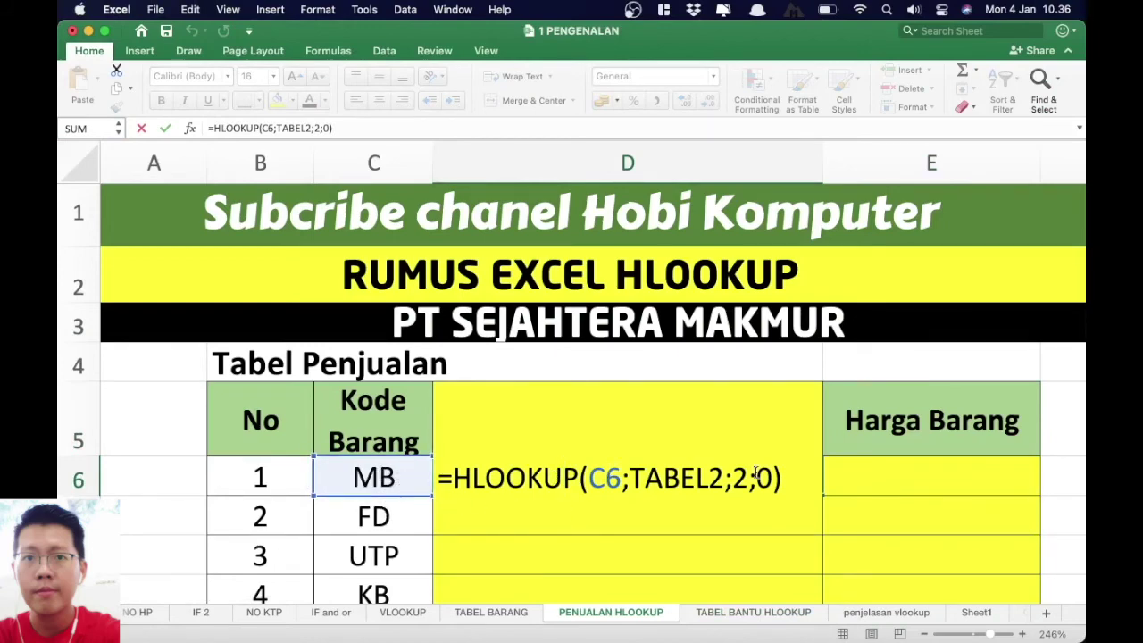
pyautogui.moveTo(629, 478); pyautogui.dragTo(722, 478)
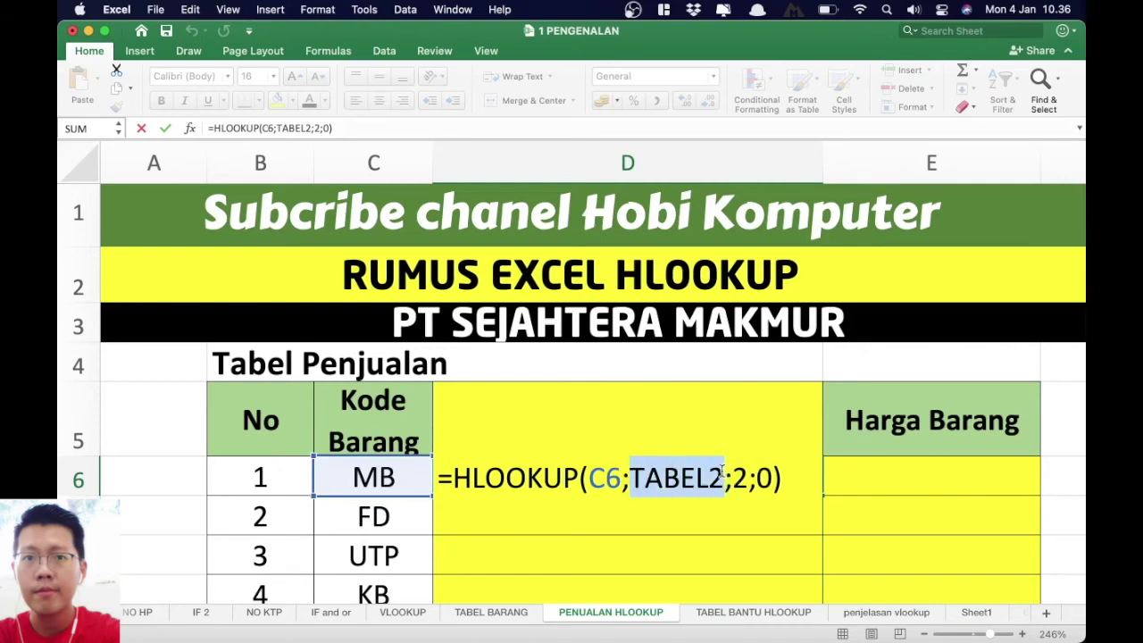
pyautogui.click(723, 477)
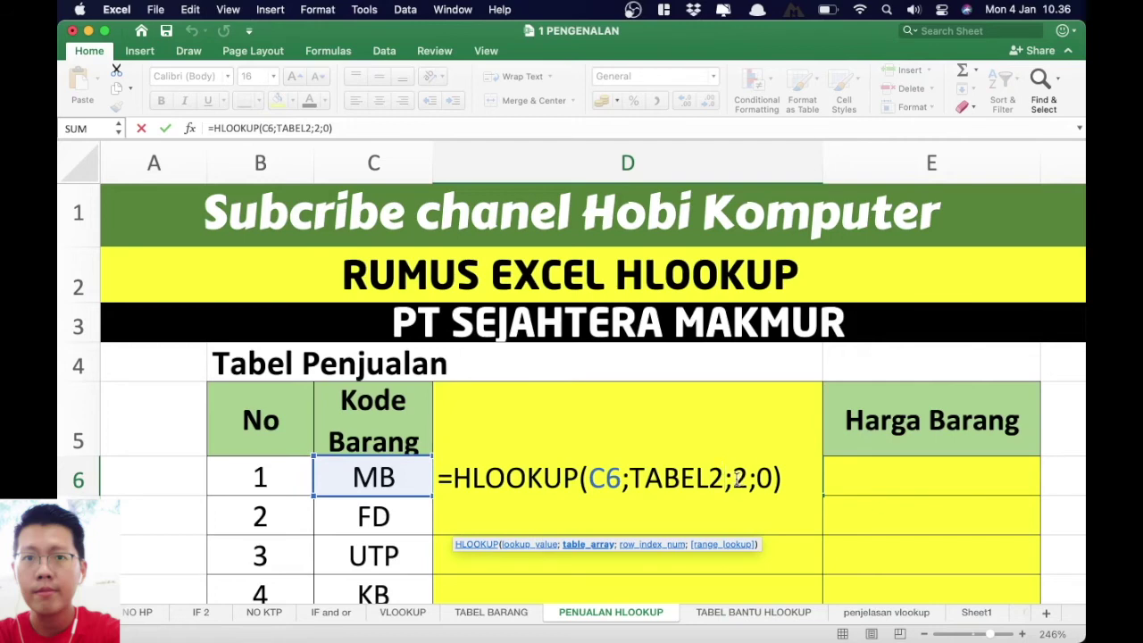
pyautogui.moveTo(739, 478); pyautogui.dragTo(765, 480)
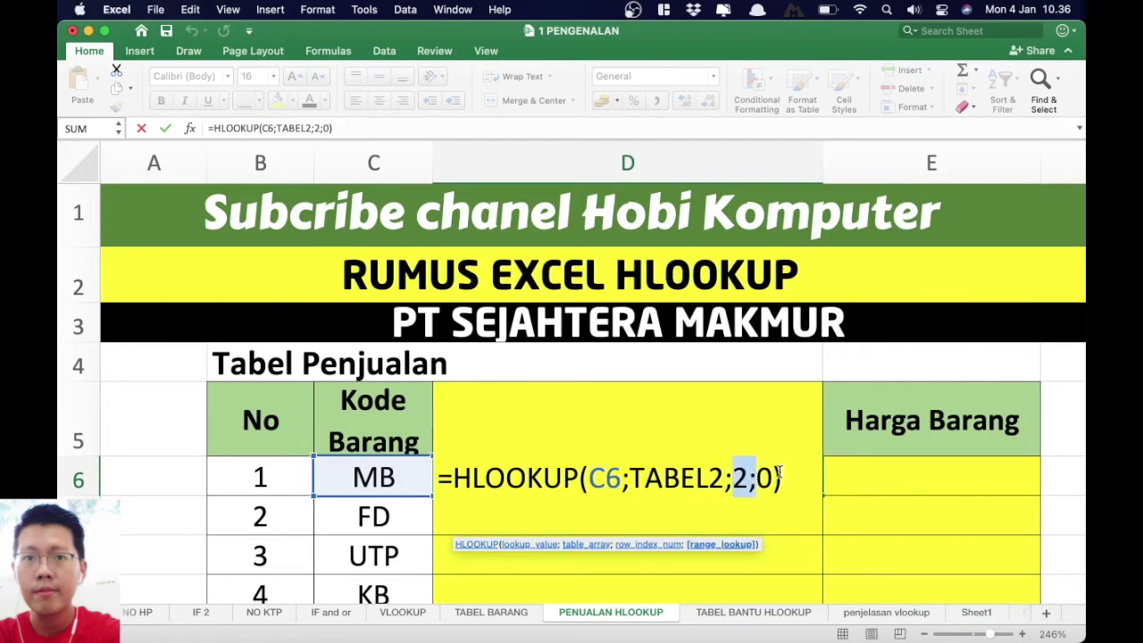
pyautogui.click(779, 476)
pyautogui.click(784, 478)
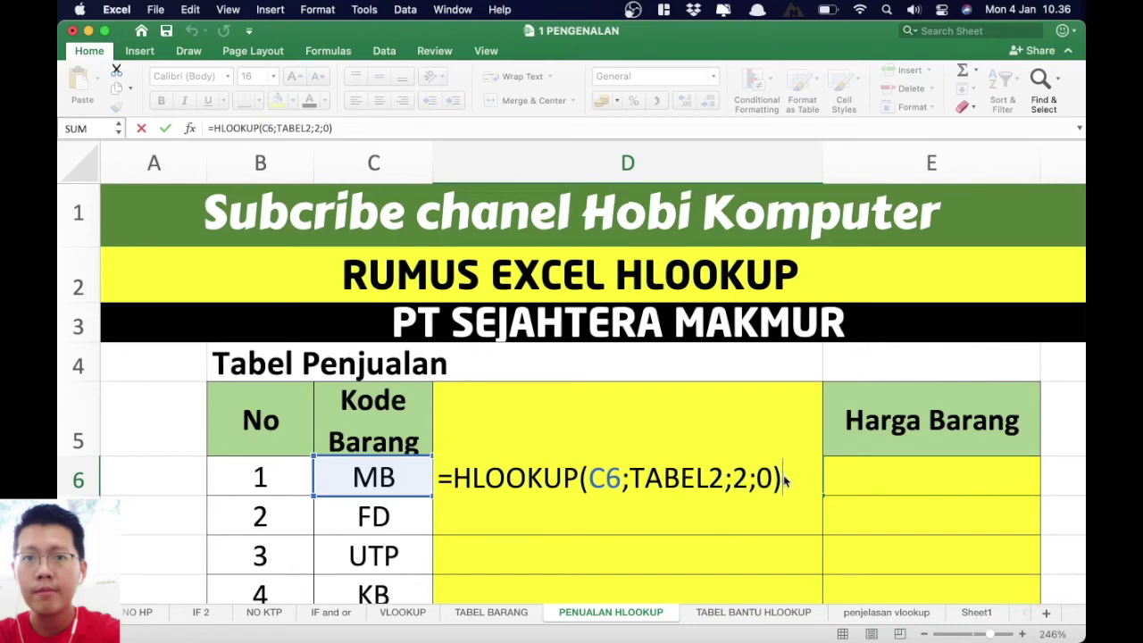
pyautogui.press('Return')
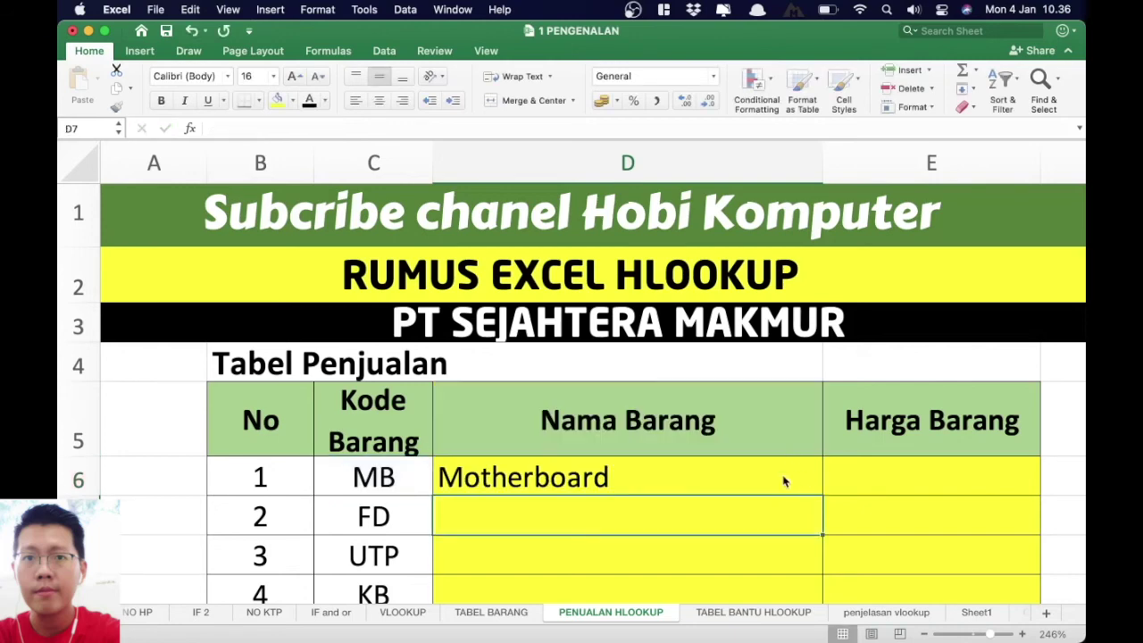
# Fill the D6 formula down through D15 with Ctrl+D.
pyautogui.moveTo(784, 482)
pyautogui.mouseDown()
pyautogui.moveTo(768, 589)
pyautogui.moveTo(768, 527)
pyautogui.mouseUp()
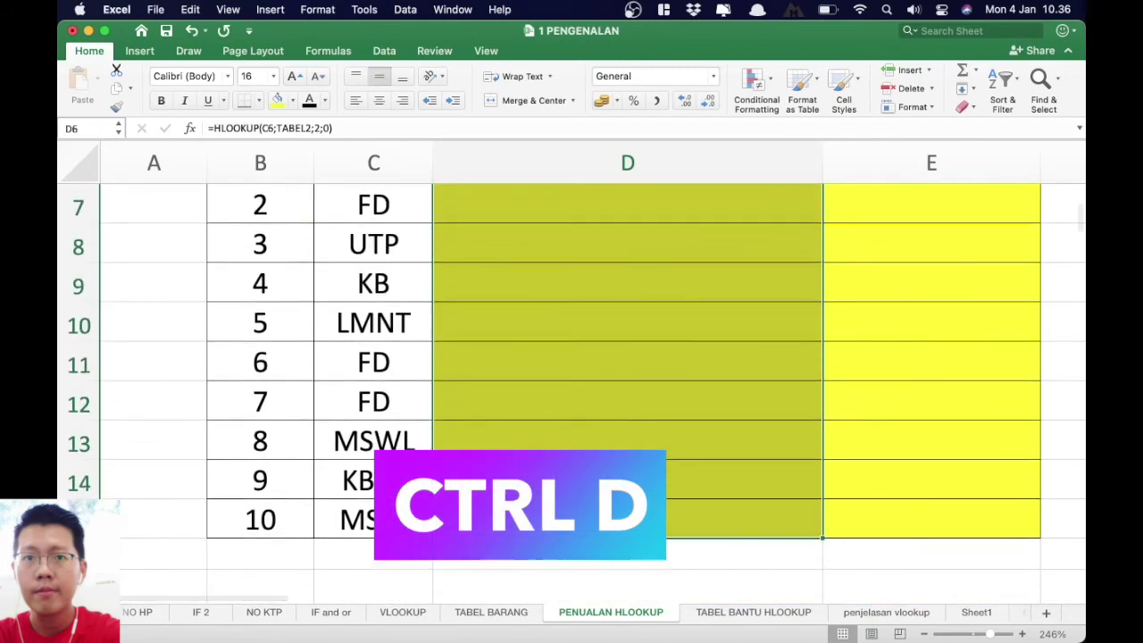
pyautogui.hotkey('ctrl', 'd')
pyautogui.scroll(2, 589, 393)
pyautogui.scroll(3, 589, 393)
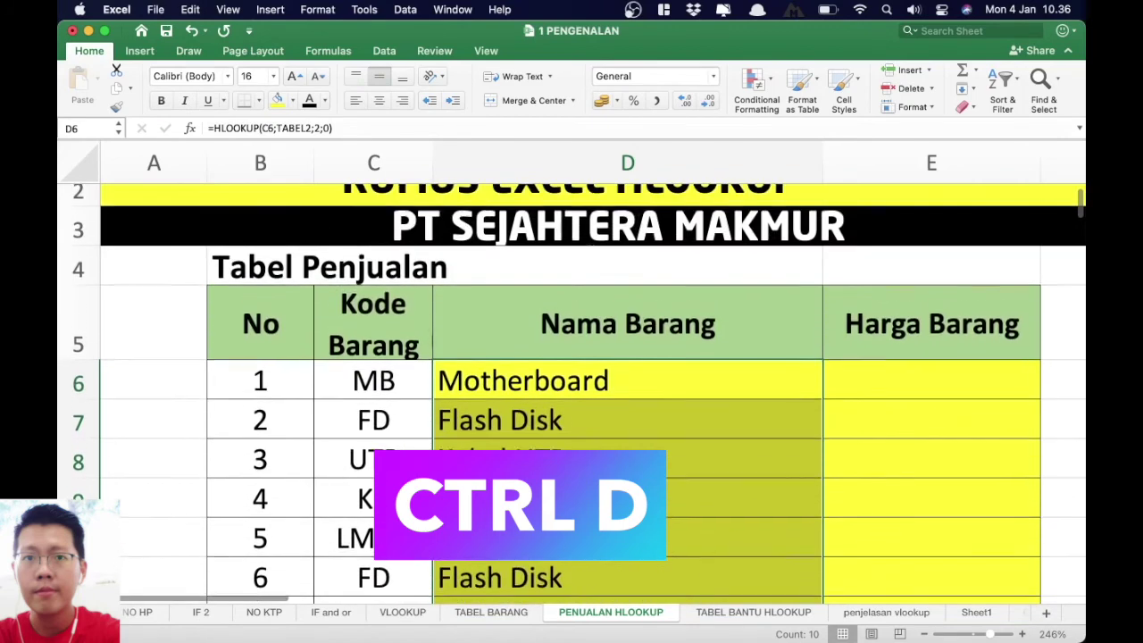
pyautogui.click(744, 378)
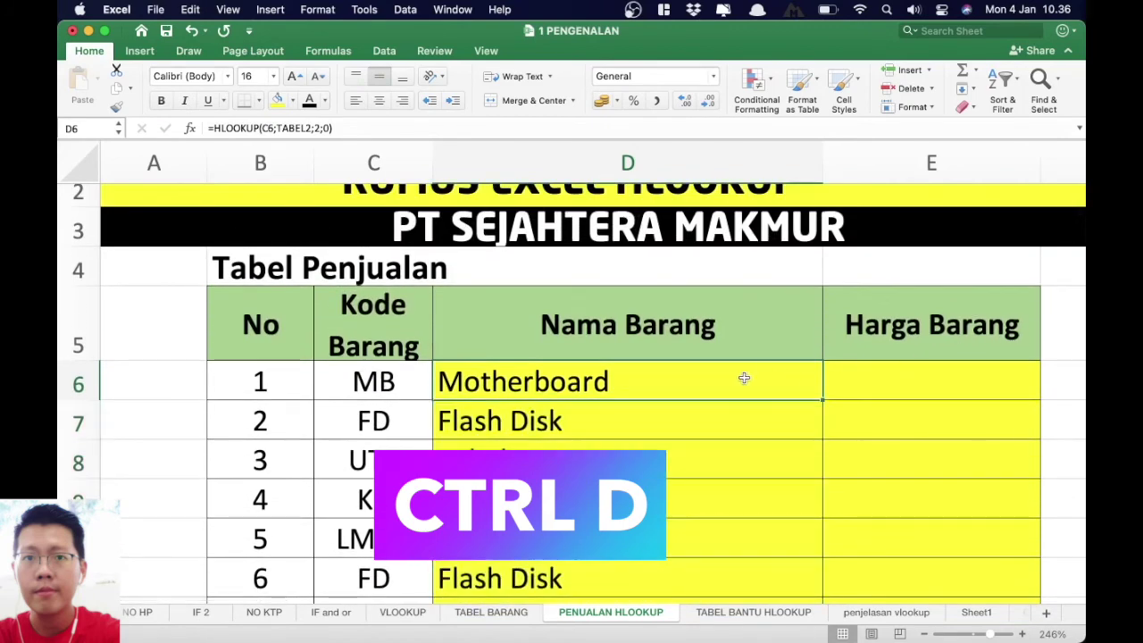
# Enter =HLOOKUP(C6;TABEL2;3;0) in E6 for Motherboard's 760.000 price, then select E6:E15.
pyautogui.click(898, 390)
pyautogui.write('=')
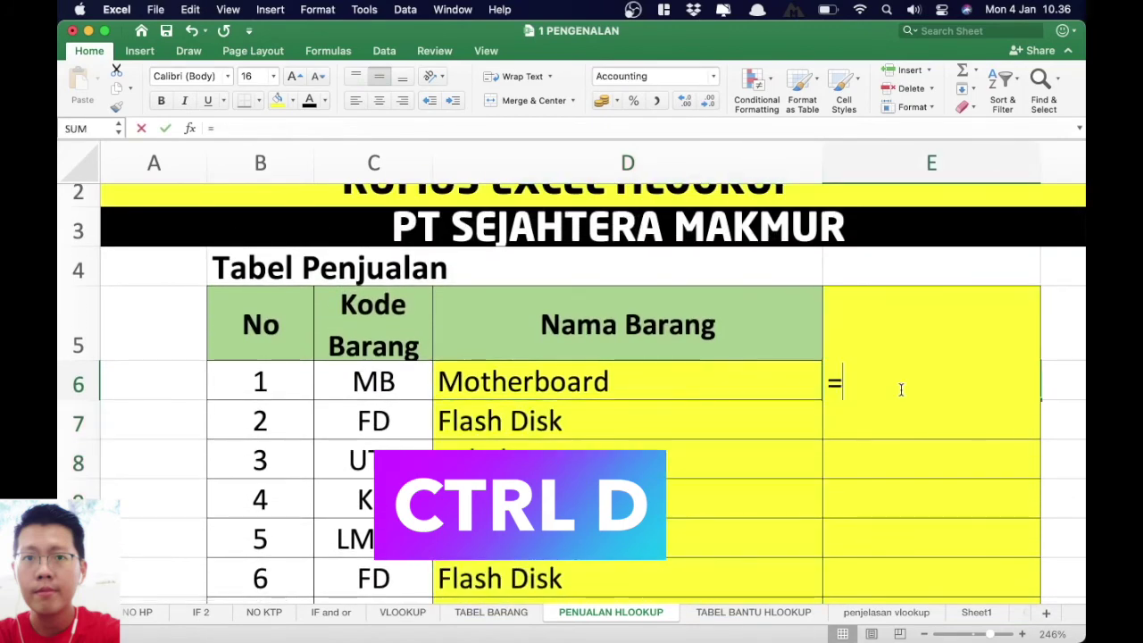
pyautogui.write('hll')
pyautogui.press('BackSpace')
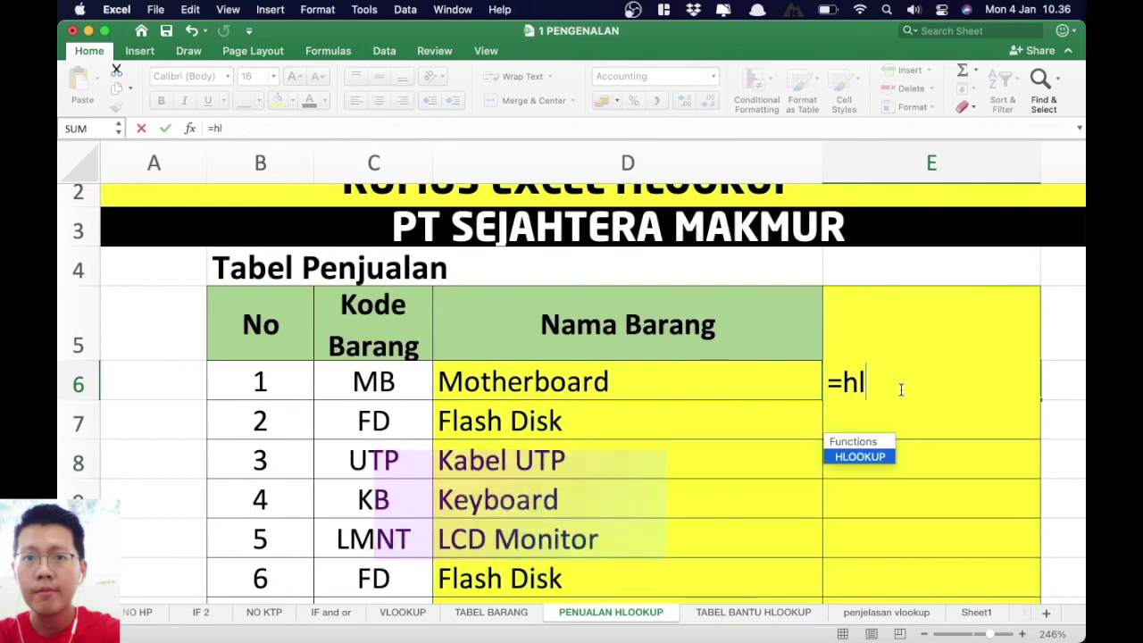
pyautogui.press('Tab')
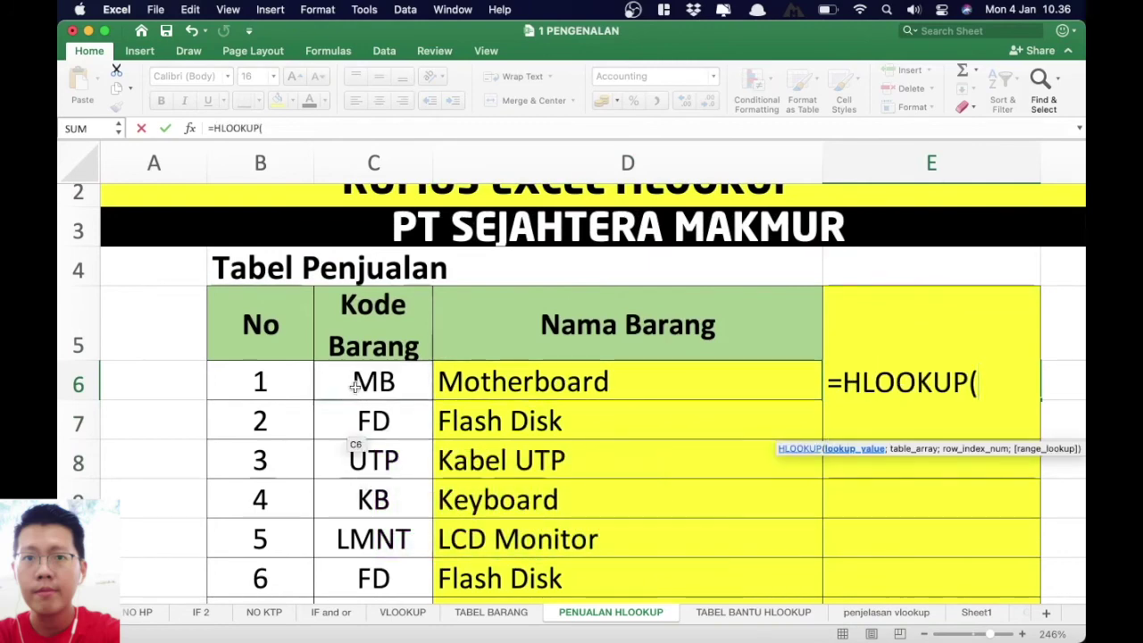
pyautogui.click(354, 386)
pyautogui.write(';')
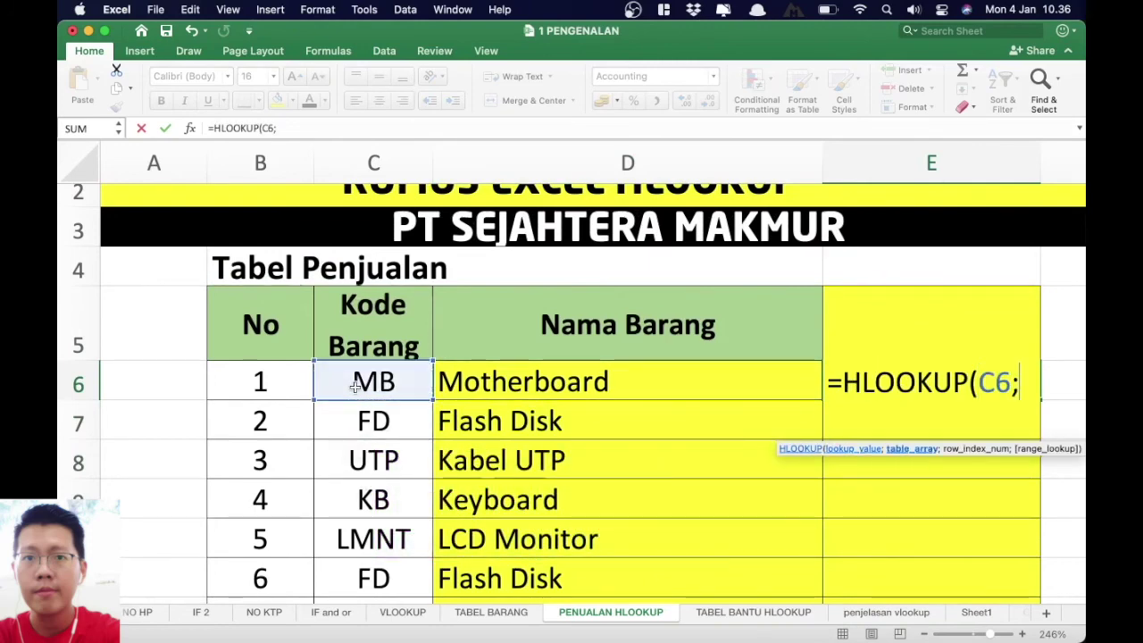
pyautogui.write('tab')
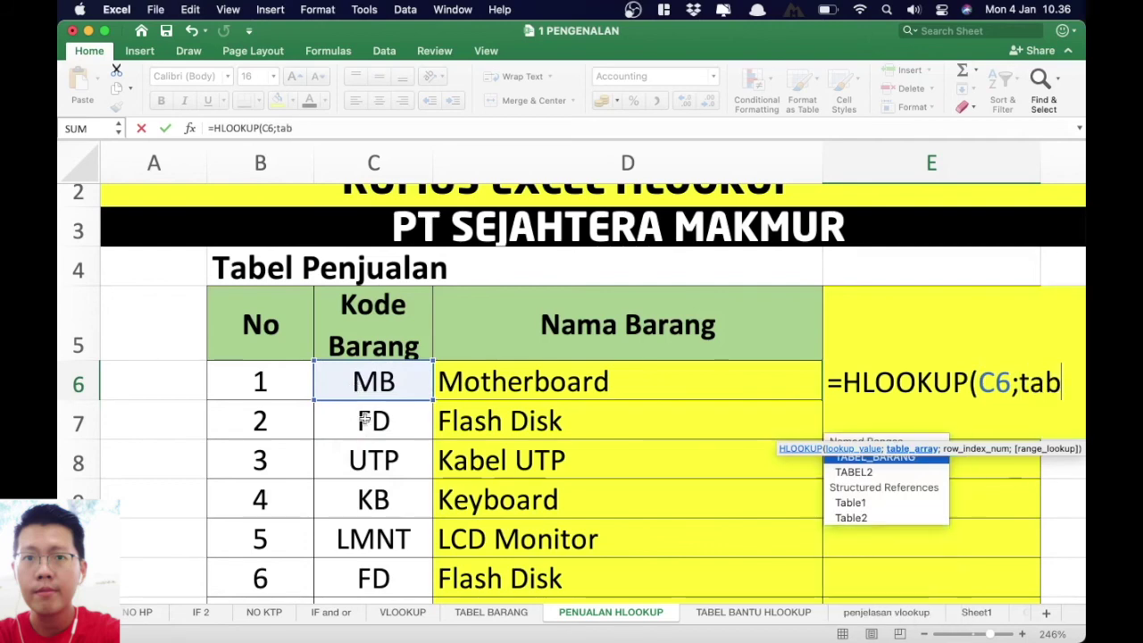
pyautogui.doubleClick(863, 473)
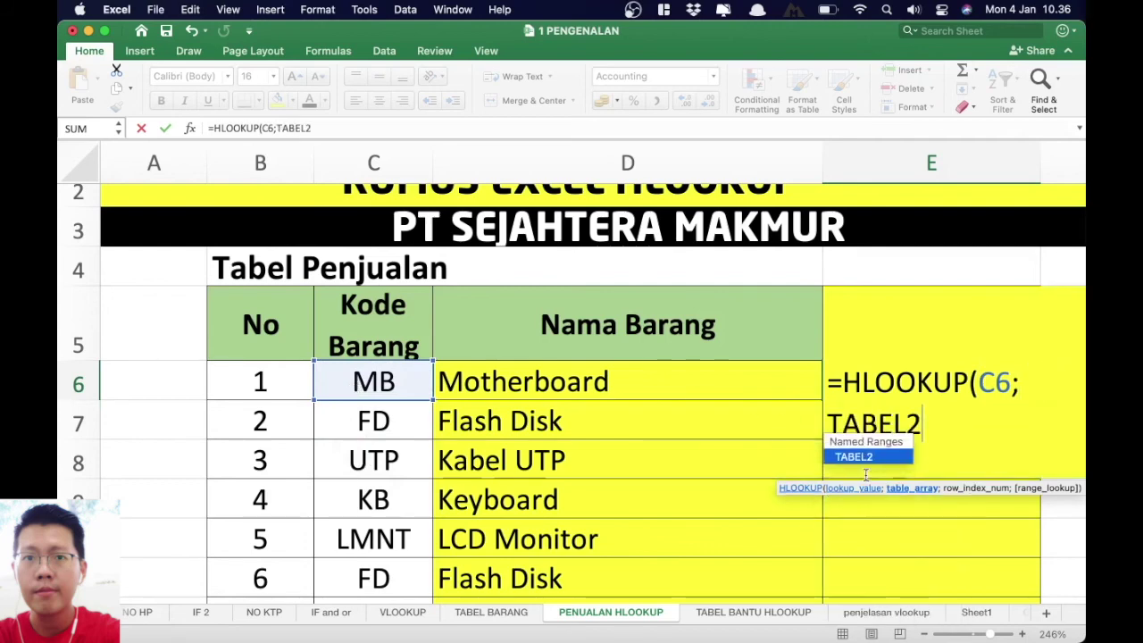
pyautogui.write(';')
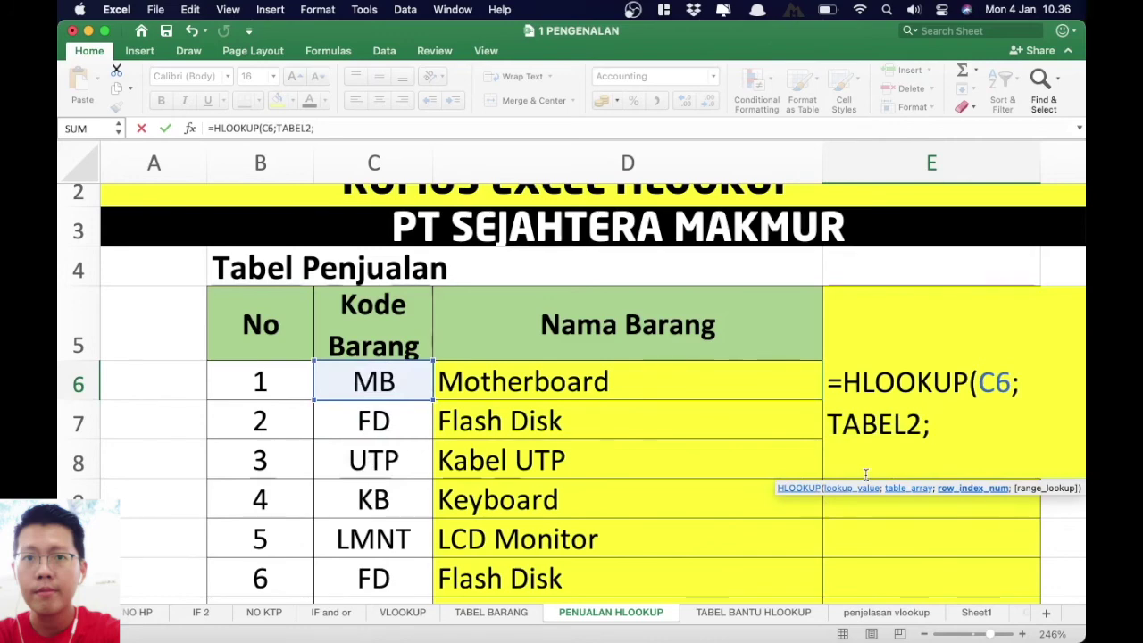
pyautogui.write('3')
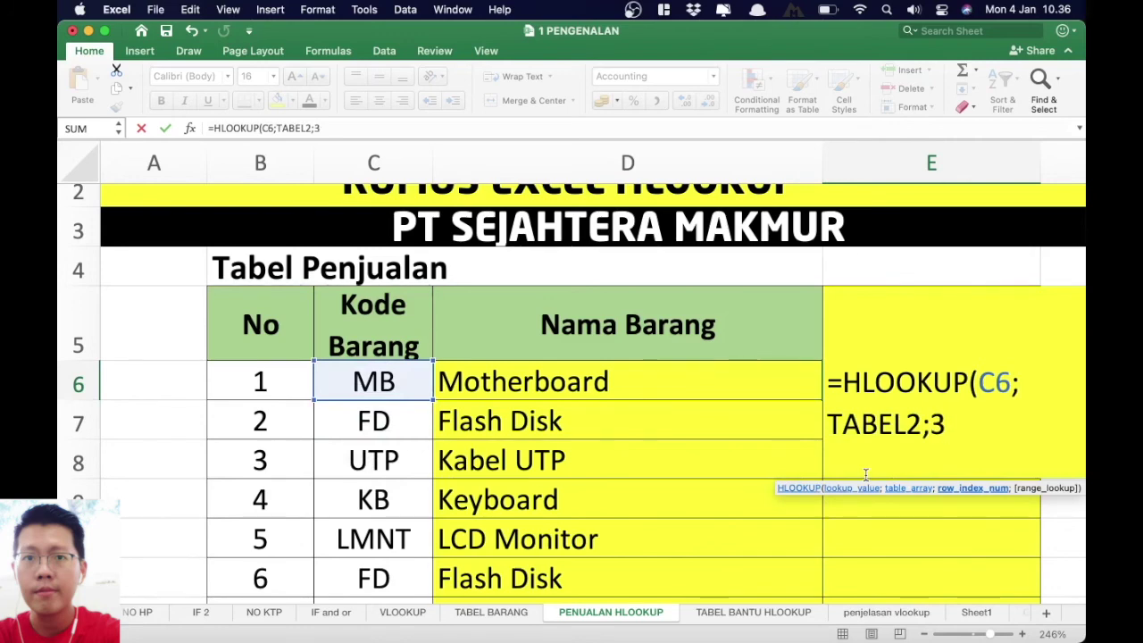
pyautogui.write(';')
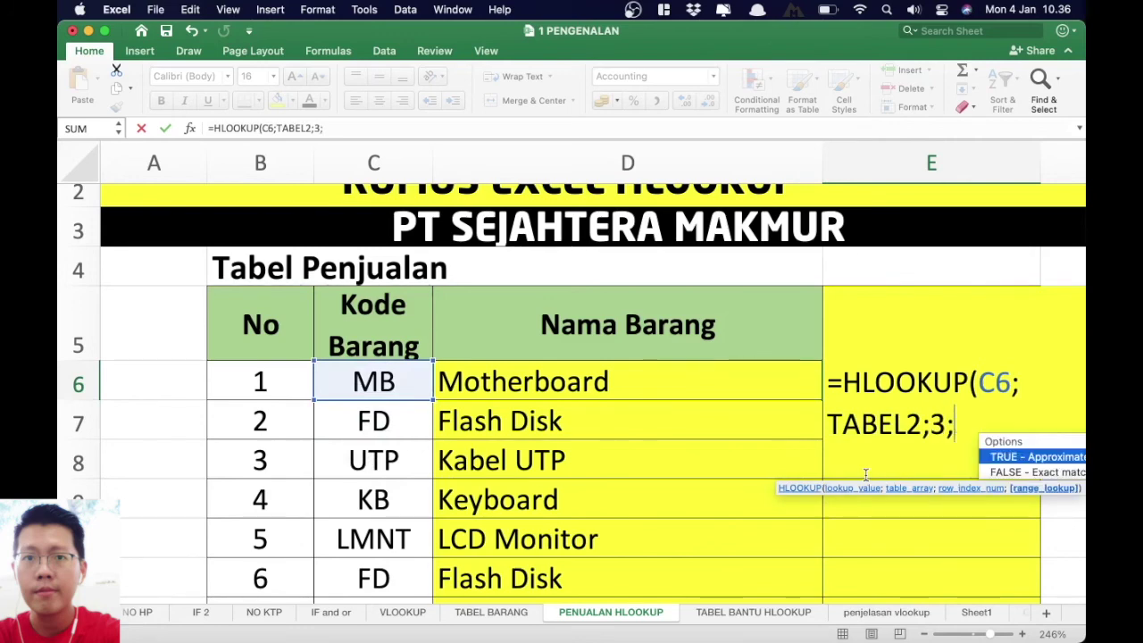
pyautogui.write('0')
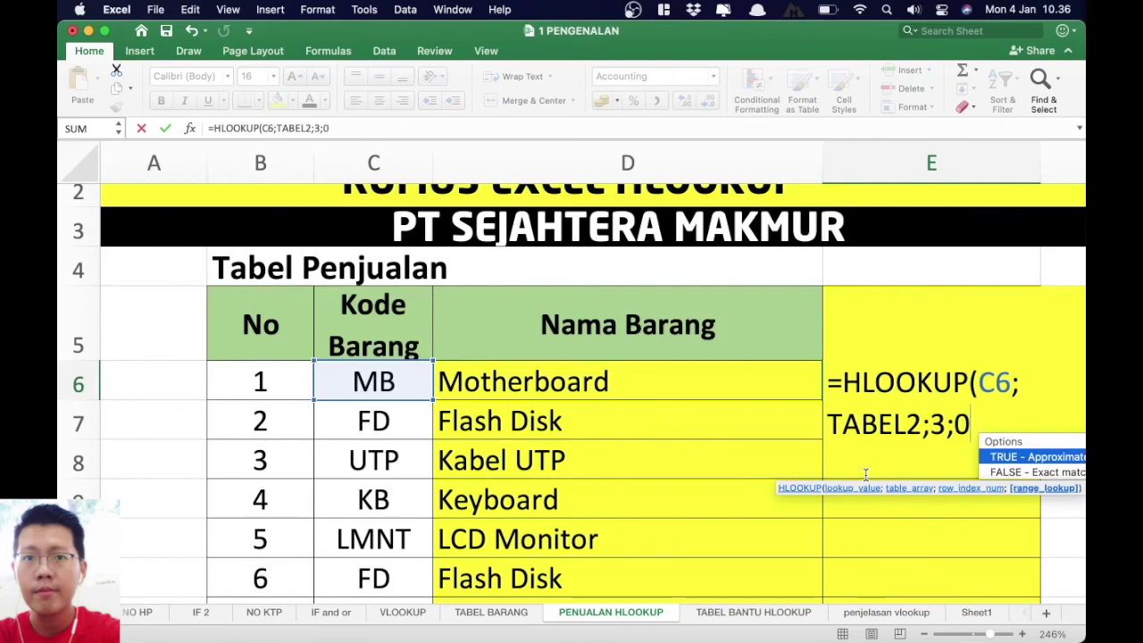
pyautogui.write(')')
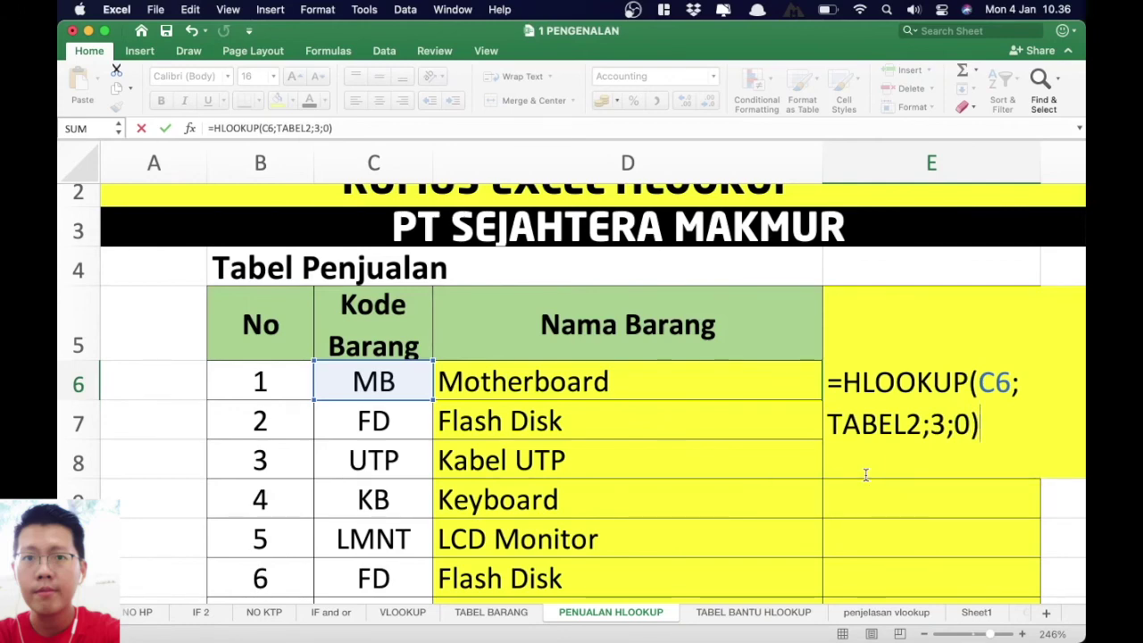
pyautogui.press('Return')
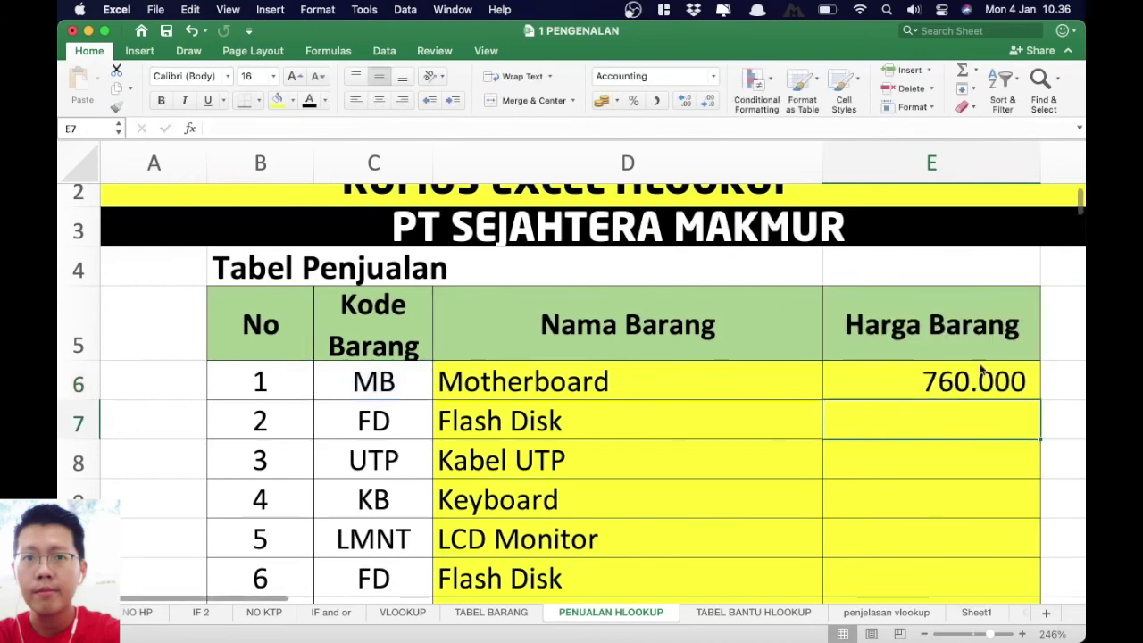
pyautogui.click(964, 383)
pyautogui.moveTo(897, 381); pyautogui.dragTo(860, 508)
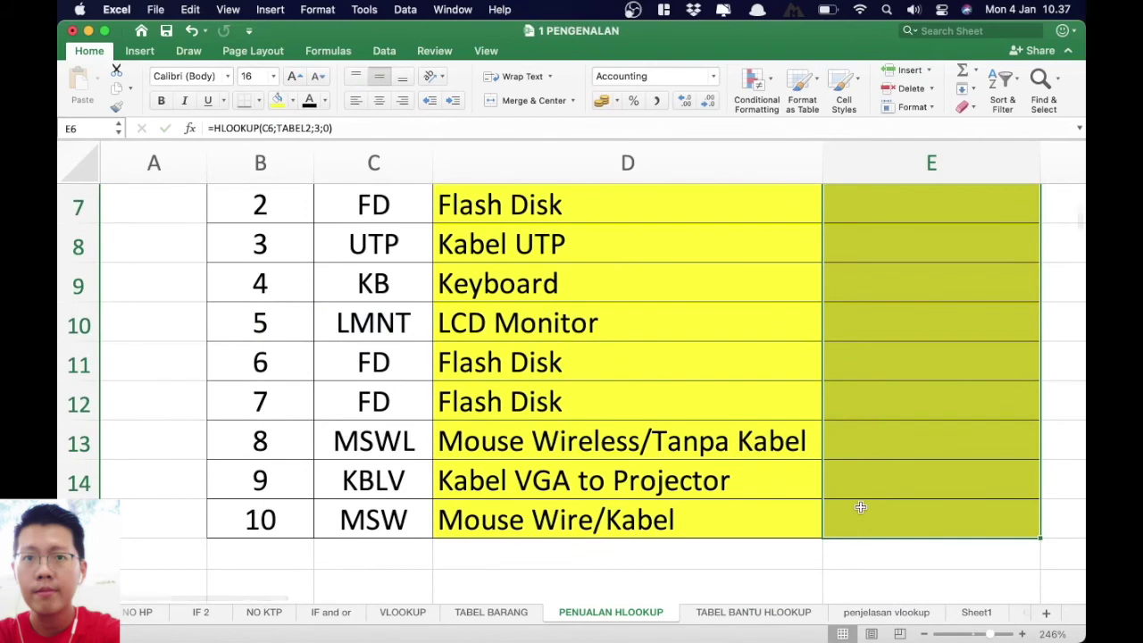
# Fill E6:E15 with the price lookup using Ctrl+D and review E6's formula unchanged.
pyautogui.hotkey('ctrl', 'd')
pyautogui.scroll(1, 860, 505)
pyautogui.scroll(2, 862, 509)
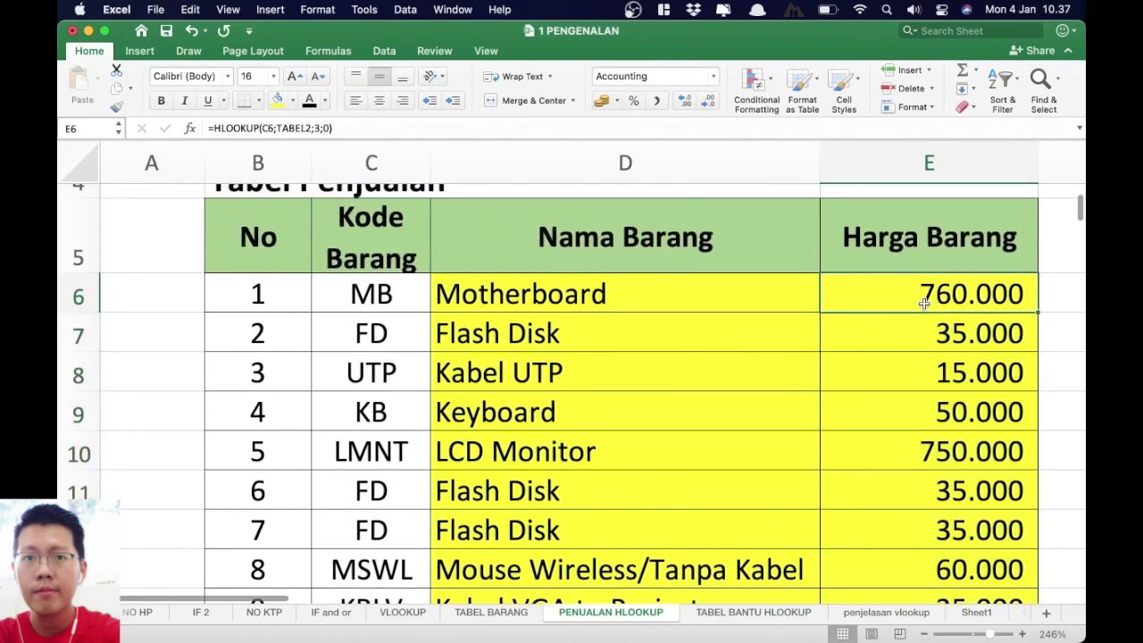
pyautogui.doubleClick(900, 295)
pyautogui.click(1000, 334)
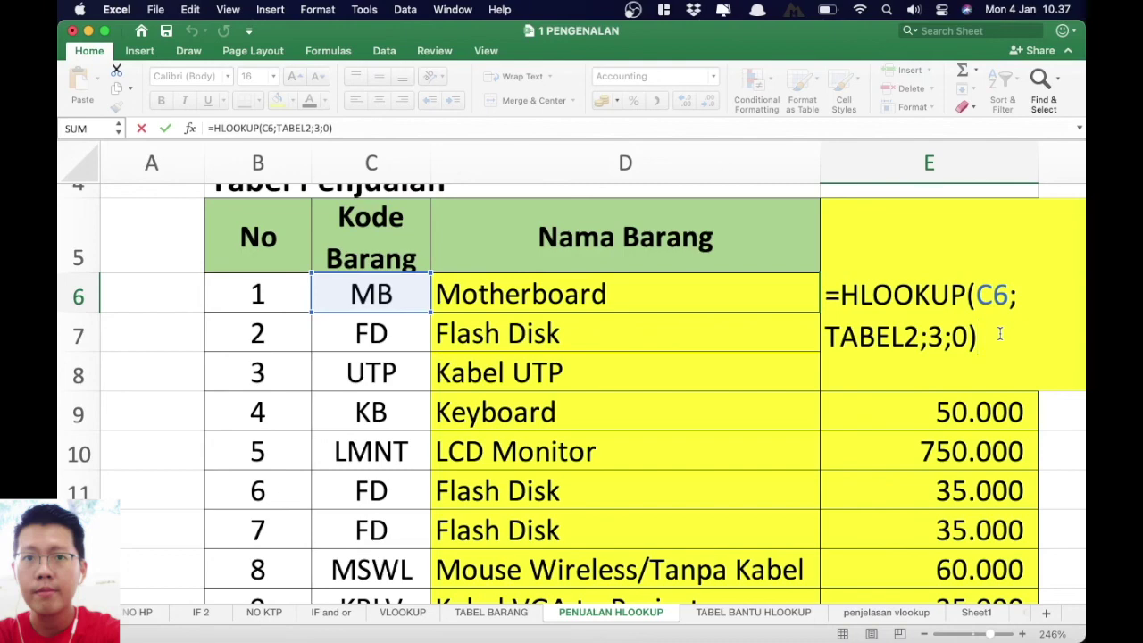
pyautogui.click(954, 237)
pyautogui.press('Return')
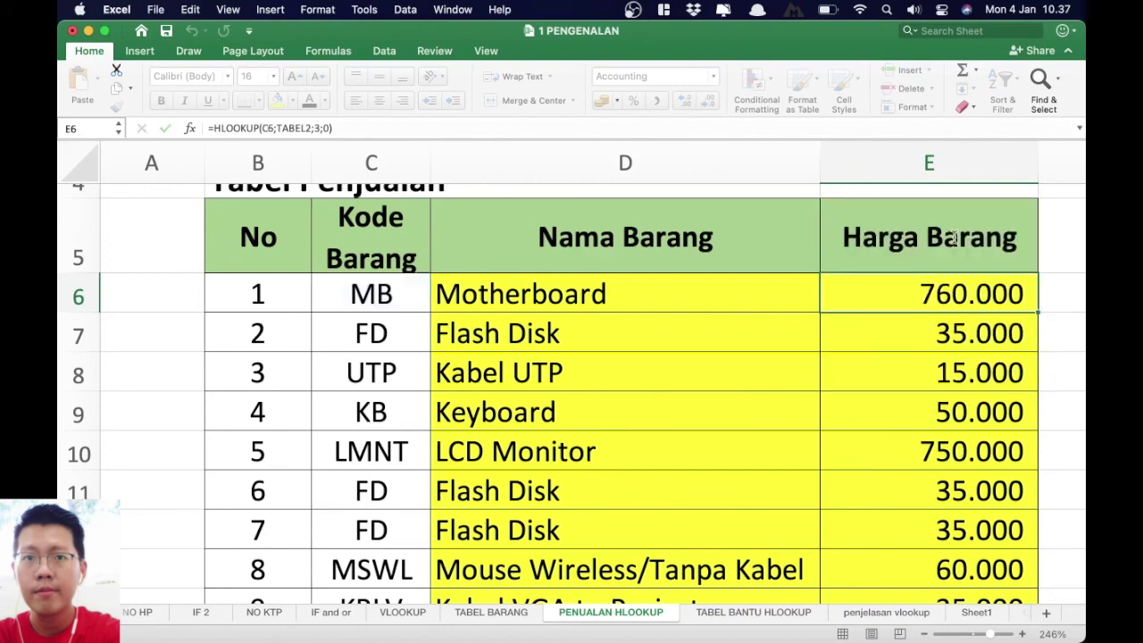
pyautogui.click(634, 10)
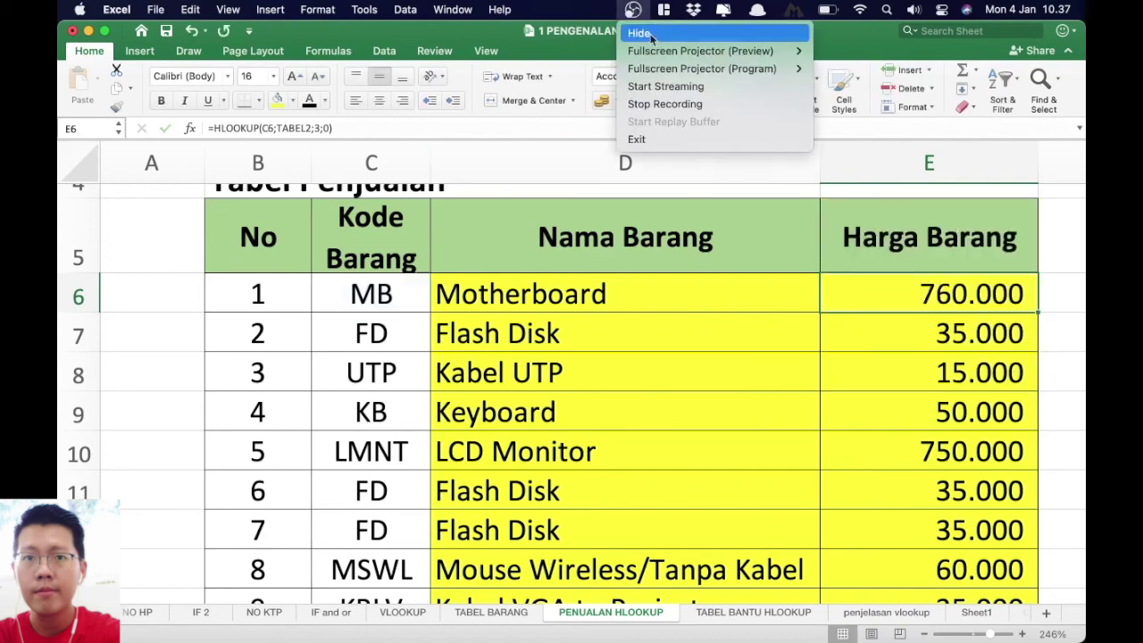
pyautogui.click(684, 105)
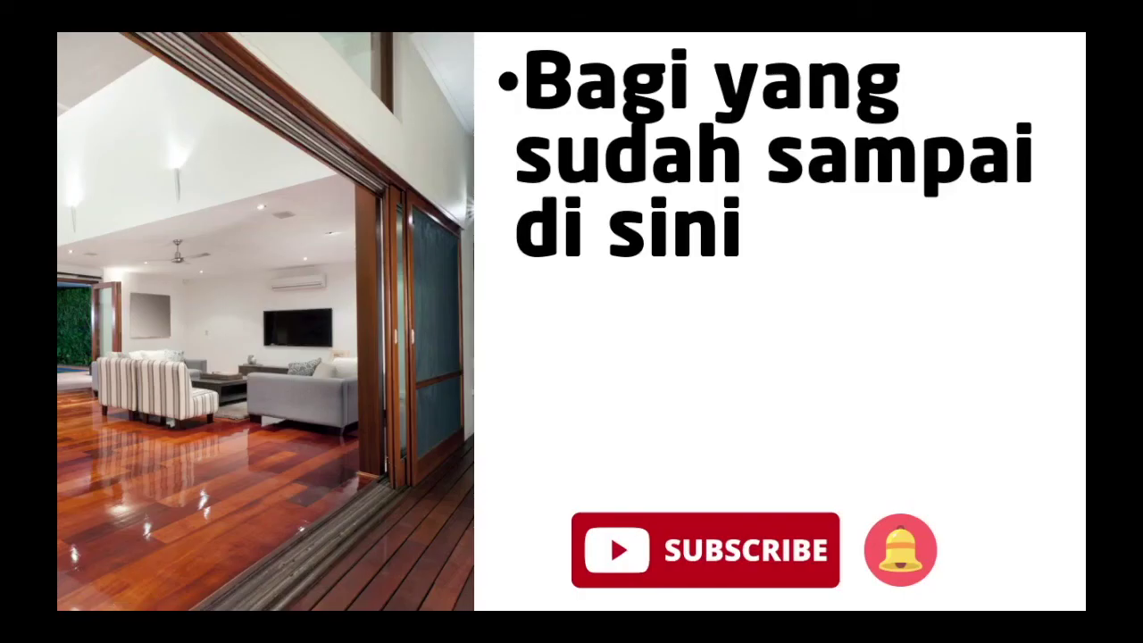